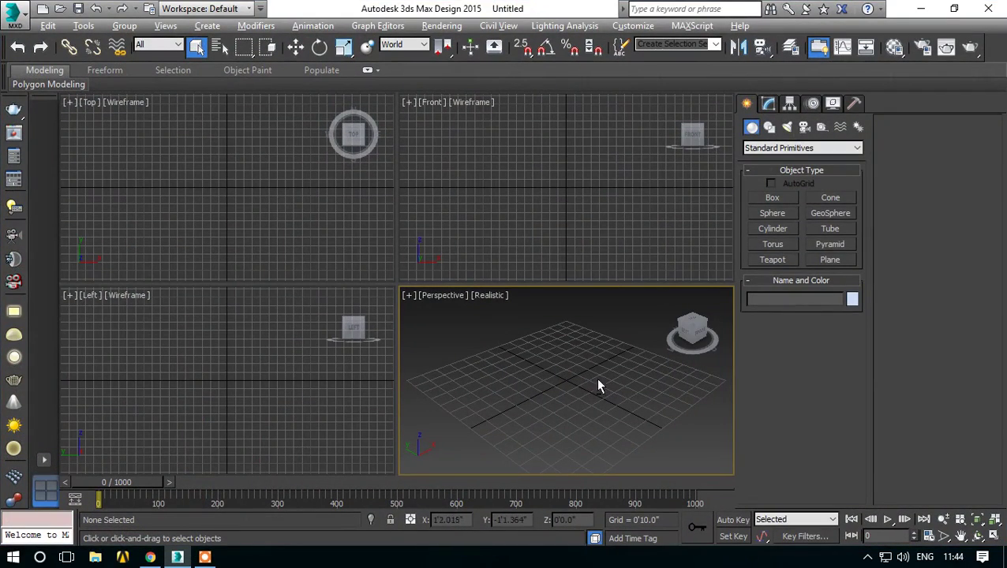
# - Maximize the Front viewport to fill the workspace
pyautogui.click(318, 204)
pyautogui.hotkey('alt', 'w')
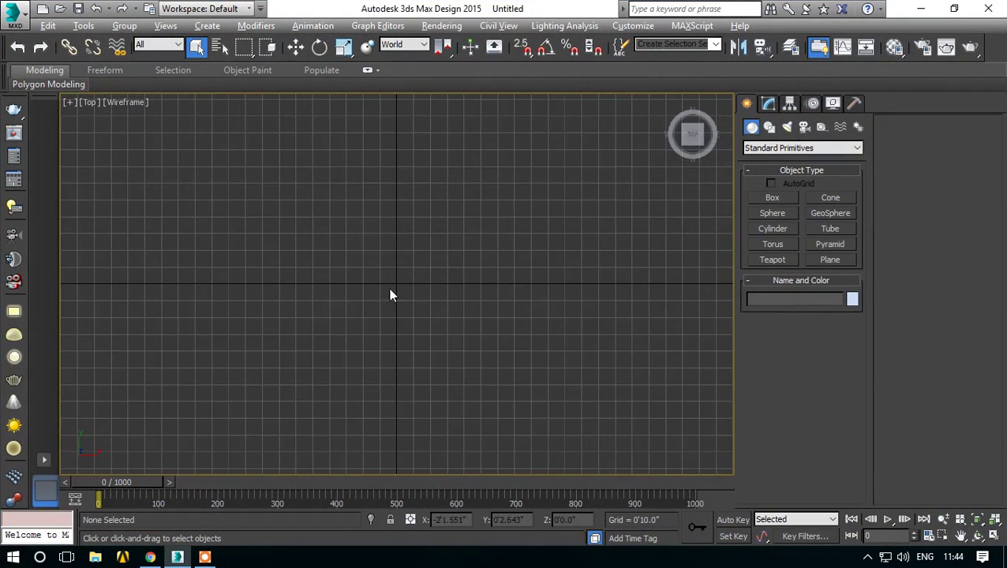
pyautogui.hotkey('alt', 'w')
pyautogui.click(533, 223)
pyautogui.hotkey('alt', 'w')
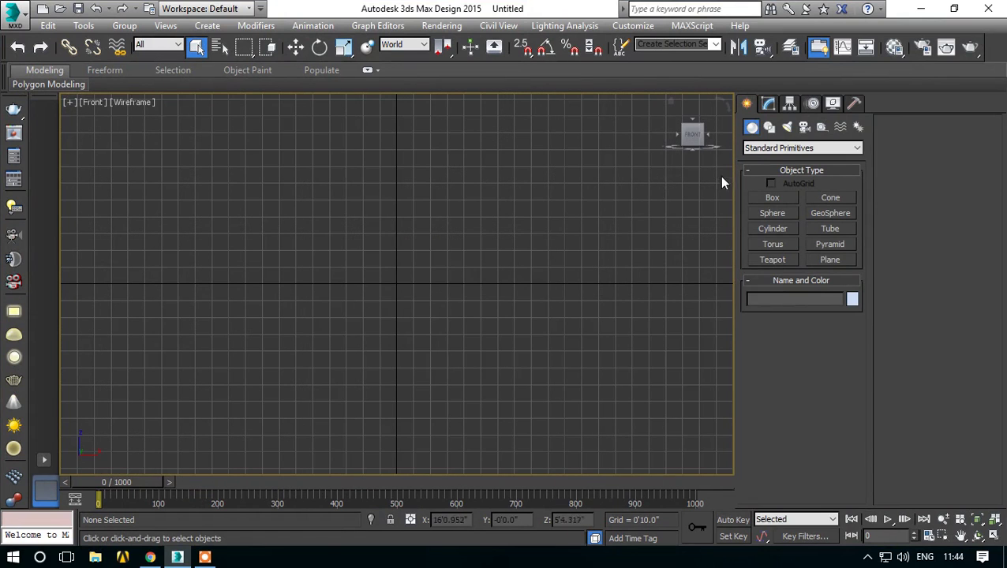
# - Start a Line spline and click out the wavy top of the profile down to the shaft
pyautogui.click(770, 127)
pyautogui.click(773, 209)
pyautogui.moveTo(407, 175); pyautogui.dragTo(369, 283, button='middle')
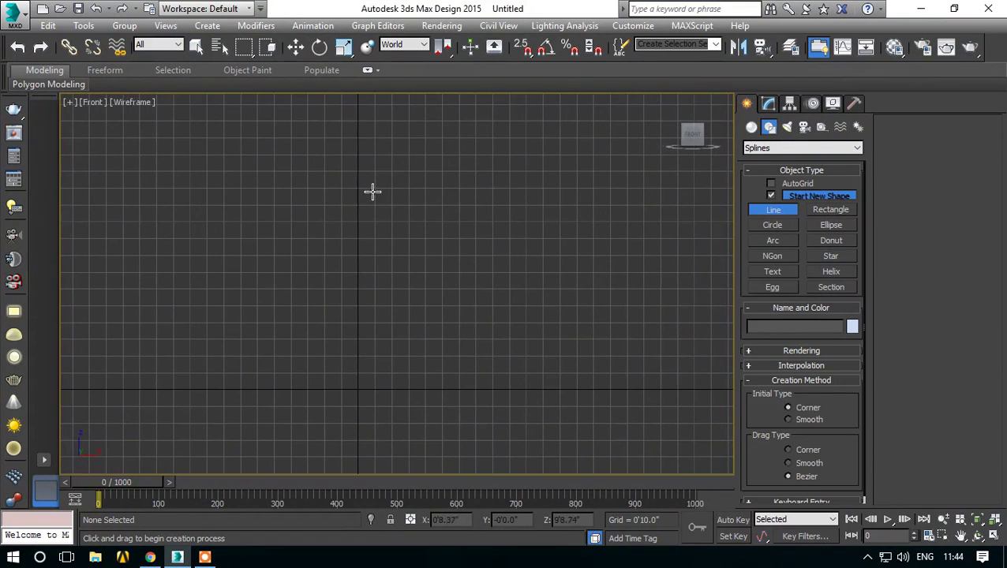
pyautogui.click(359, 152)
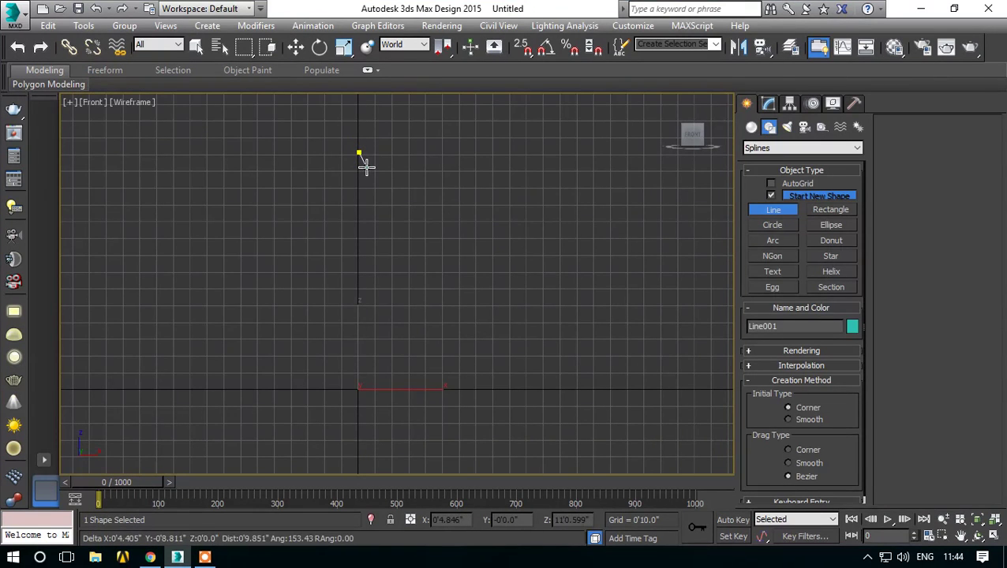
pyautogui.moveTo(369, 185); pyautogui.dragTo(366, 189)
pyautogui.scroll(3, 367, 190)
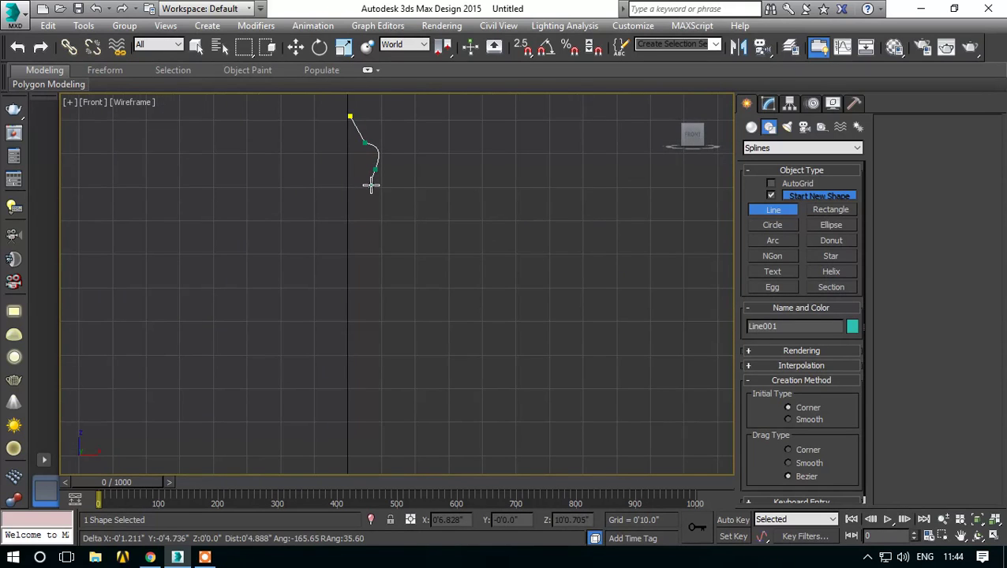
pyautogui.click(367, 163)
pyautogui.click(353, 189)
pyautogui.click(366, 238)
pyautogui.click(355, 254)
pyautogui.scroll(-3, 352, 315)
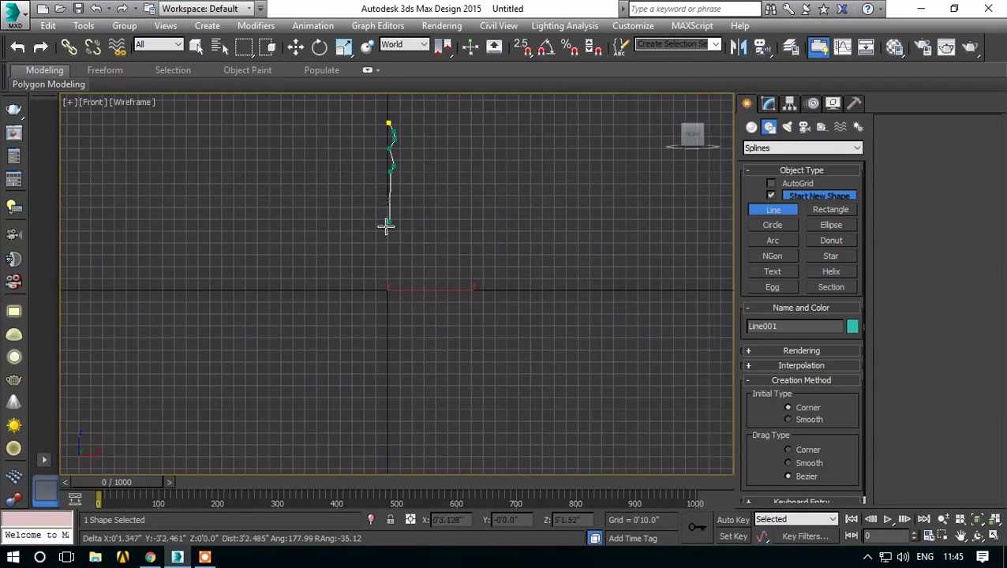
pyautogui.scroll(3, 392, 276)
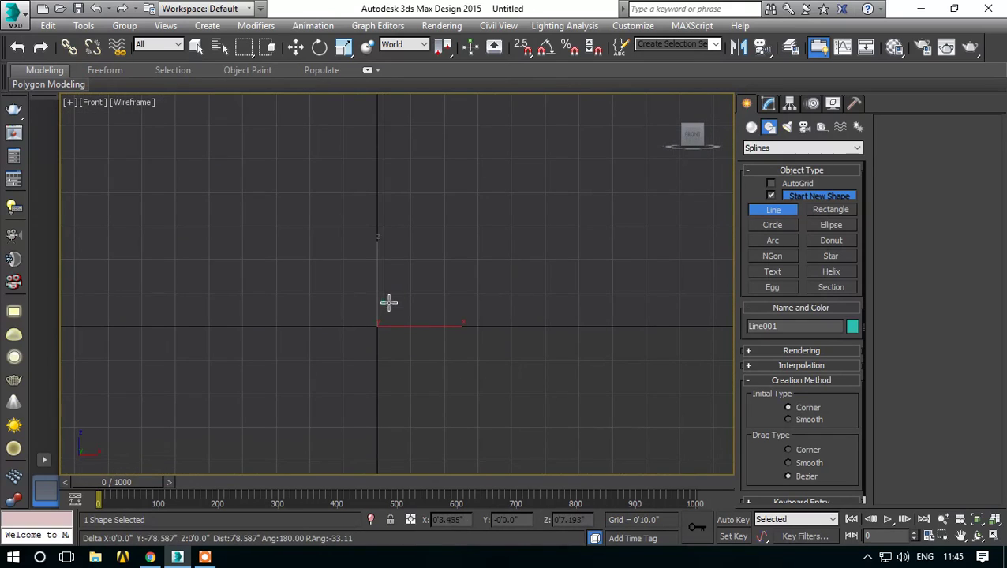
# - Extend the line down the long shaft and across the stepped base back toward the axis, then finish it
pyautogui.click(386, 302)
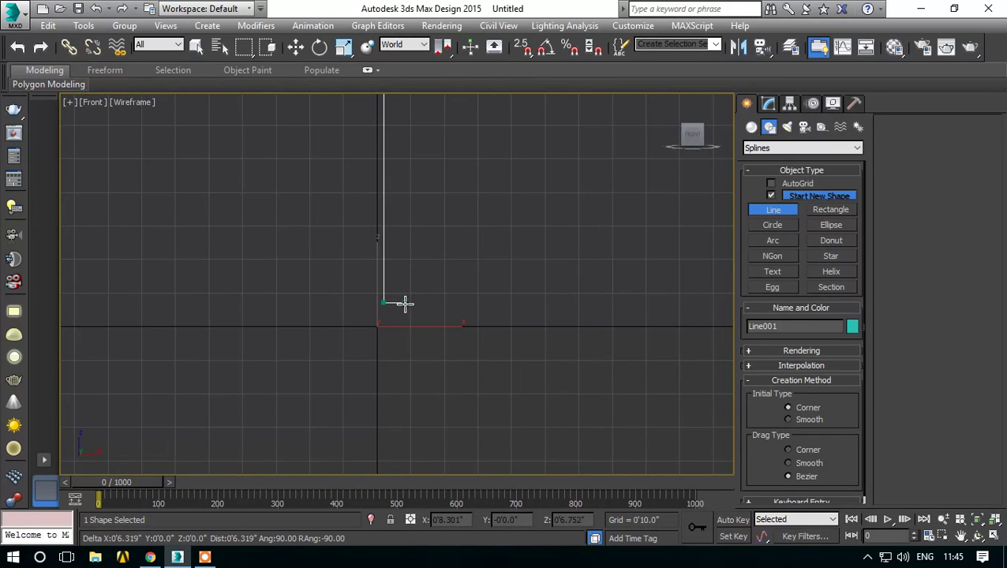
pyautogui.click(405, 302)
pyautogui.click(405, 313)
pyautogui.click(440, 322)
pyautogui.click(476, 341)
pyautogui.click(376, 341)
pyautogui.rightClick(376, 341)
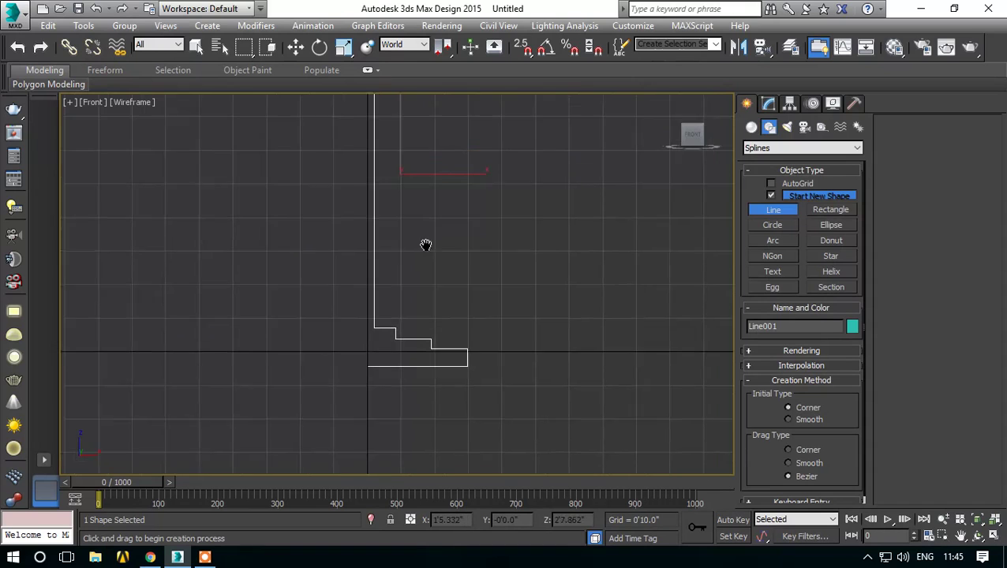
pyautogui.scroll(5, 376, 414)
pyautogui.moveTo(400, 360); pyautogui.dragTo(423, 332, button='middle')
# - In Vertex mode, set the profile's bottom end vertex to X 0
pyautogui.click(769, 104)
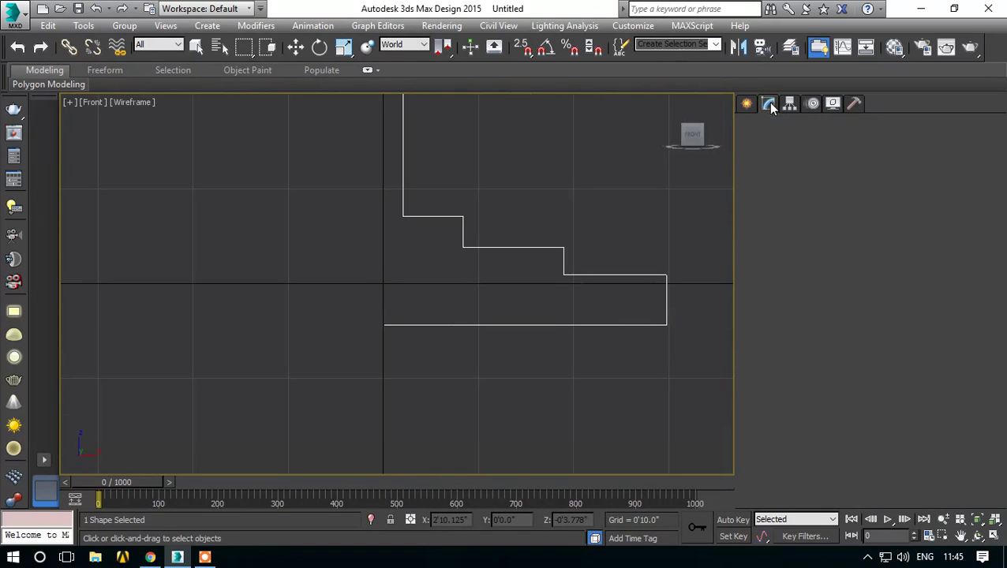
pyautogui.click(782, 298)
pyautogui.moveTo(454, 315); pyautogui.dragTo(349, 348)
pyautogui.scroll(6, 351, 346)
pyautogui.moveTo(472, 278)
pyautogui.mouseDown(button='middle')
pyautogui.moveTo(483, 306)
pyautogui.moveTo(459, 317)
pyautogui.mouseUp(button='middle')
pyautogui.press('w')
pyautogui.moveTo(482, 271); pyautogui.dragTo(477, 487)
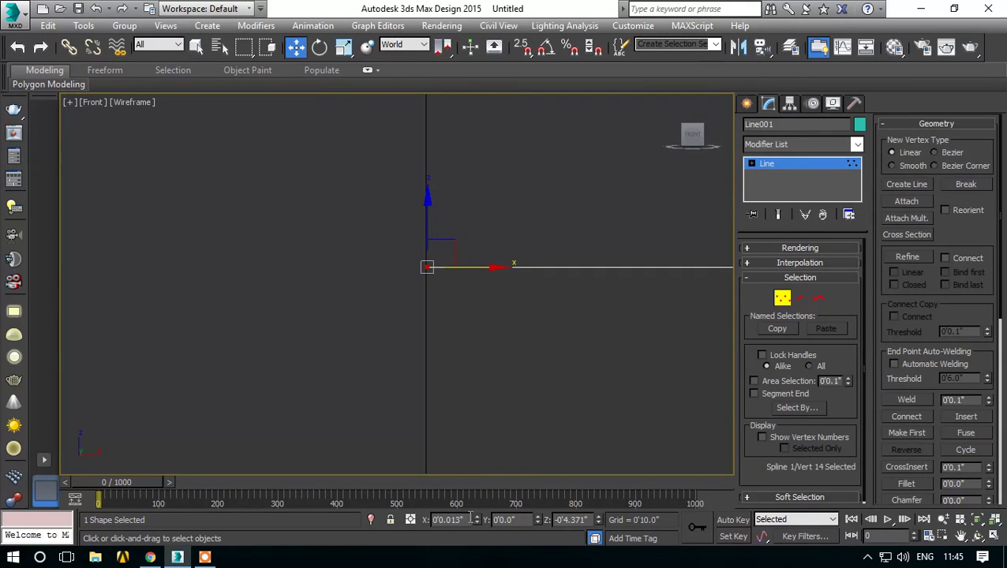
pyautogui.write('0')
pyautogui.press('Return')
# - Set the profile's top end vertex to X 0 as well
pyautogui.scroll(-3, 434, 326)
pyautogui.moveTo(512, 227)
pyautogui.mouseDown(button='middle')
pyautogui.moveTo(494, 289)
pyautogui.moveTo(453, 285)
pyautogui.moveTo(439, 339)
pyautogui.moveTo(449, 192)
pyautogui.moveTo(467, 298)
pyautogui.mouseUp(button='middle')
pyautogui.scroll(4, 446, 229)
pyautogui.click(355, 254)
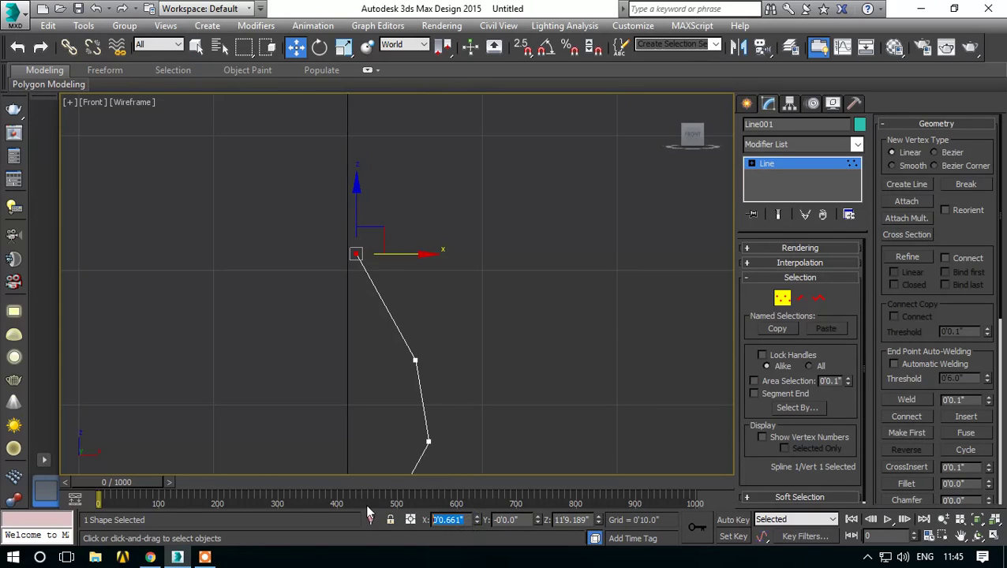
pyautogui.write('0')
pyautogui.press('Return')
pyautogui.moveTo(406, 420)
pyautogui.mouseDown(button='middle')
pyautogui.moveTo(430, 330)
pyautogui.moveTo(461, 278)
pyautogui.moveTo(497, 292)
pyautogui.mouseUp(button='middle')
pyautogui.click(436, 287)
# - Convert the top curve's vertices to Bezier and Smooth types
pyautogui.rightClick(466, 246)
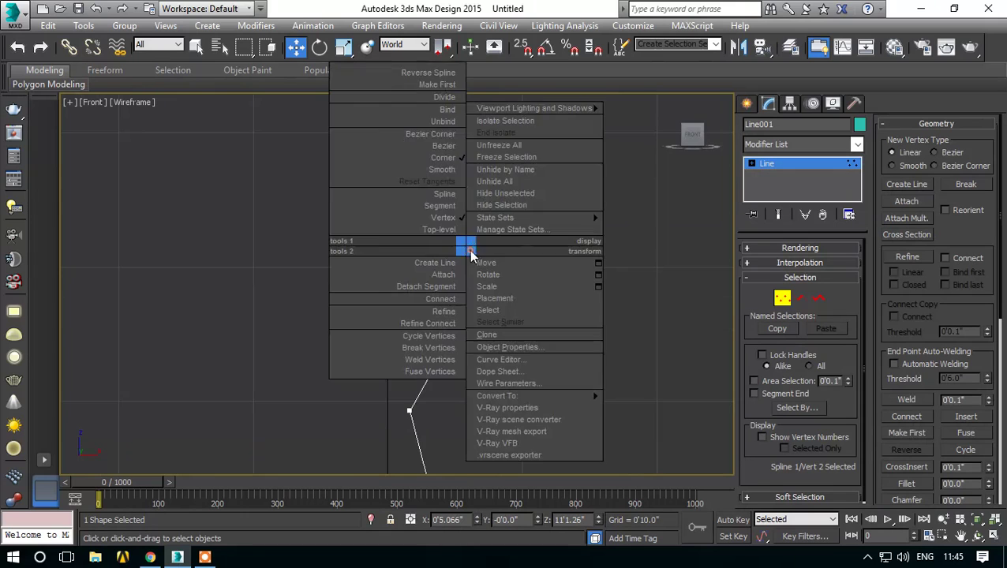
pyautogui.click(394, 168)
pyautogui.moveTo(423, 335); pyautogui.dragTo(423, 336)
pyautogui.rightClick(423, 335)
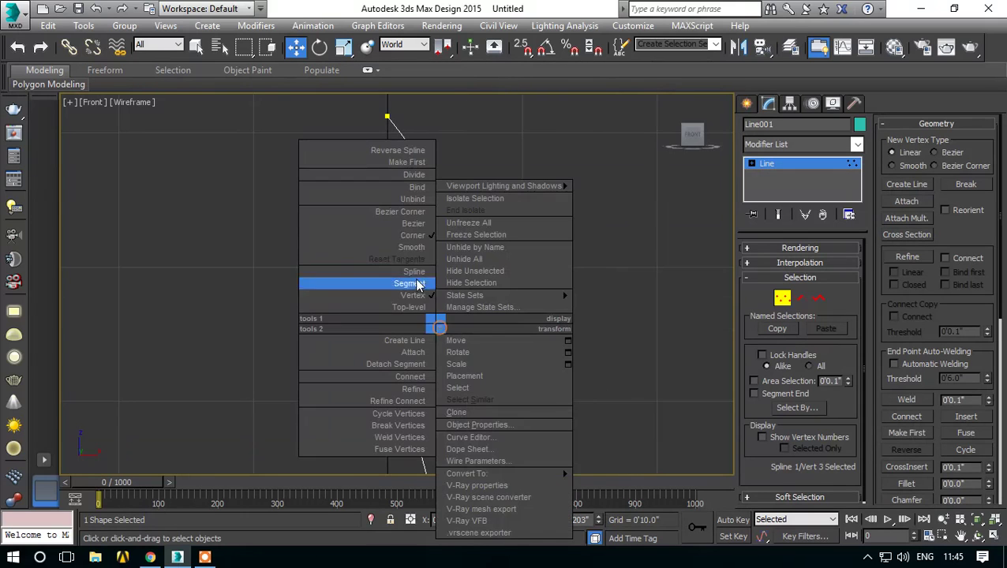
pyautogui.click(405, 245)
pyautogui.moveTo(477, 320); pyautogui.dragTo(482, 225, button='middle')
pyautogui.click(444, 259)
pyautogui.rightClick(447, 244)
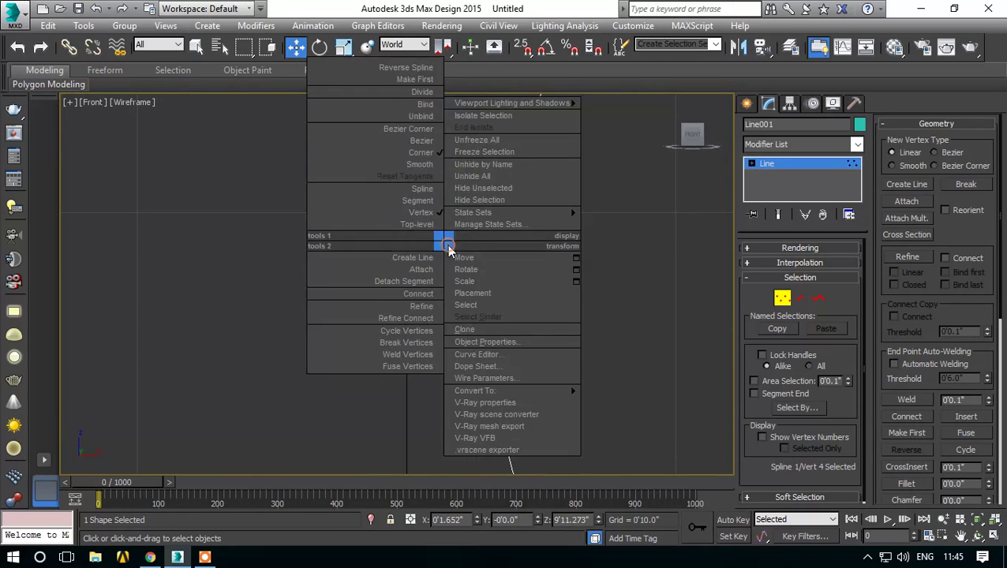
pyautogui.click(418, 165)
pyautogui.scroll(3, 513, 344)
pyautogui.moveTo(474, 270); pyautogui.dragTo(482, 264)
pyautogui.rightClick(484, 262)
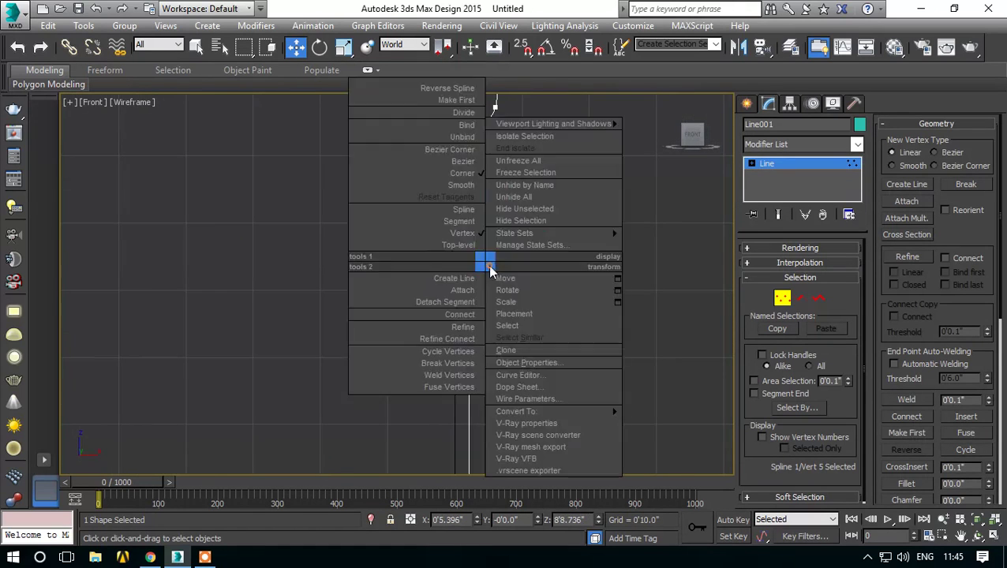
pyautogui.click(466, 189)
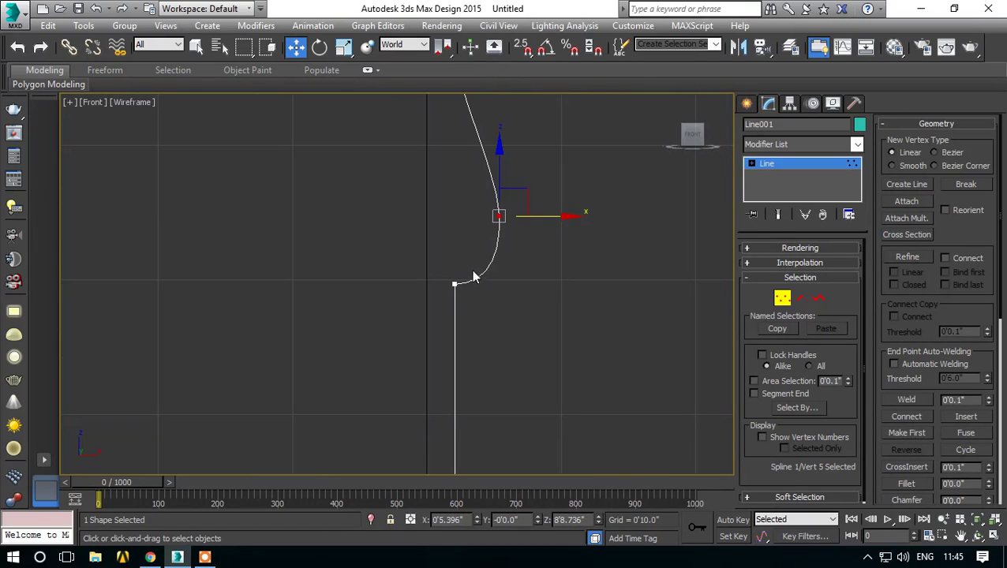
# - Raise the three top vertices to reshape the curve into an S-shape
pyautogui.scroll(3, 443, 296)
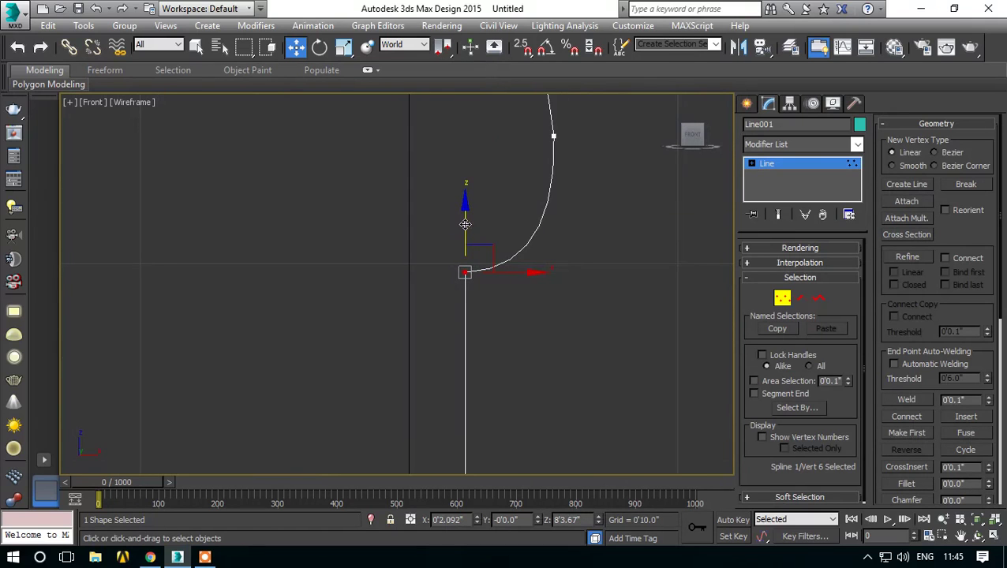
pyautogui.scroll(-5, 473, 275)
pyautogui.moveTo(495, 317); pyautogui.dragTo(508, 269, button='middle')
pyautogui.scroll(2, 490, 202)
pyautogui.scroll(2, 492, 314)
pyautogui.scroll(2, 523, 189)
pyautogui.moveTo(521, 187); pyautogui.dragTo(411, 335)
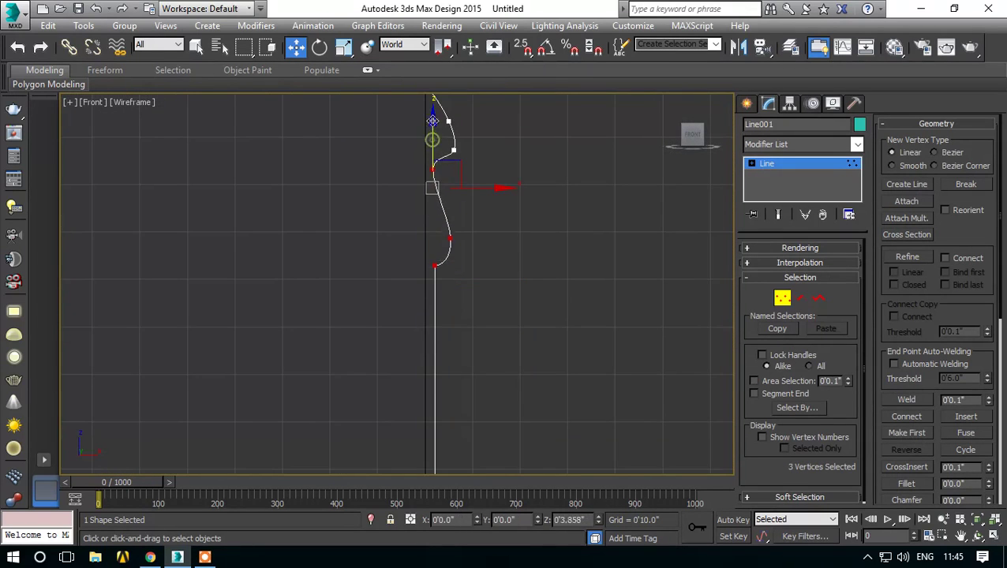
pyautogui.moveTo(432, 140)
pyautogui.mouseDown()
pyautogui.moveTo(433, 107)
pyautogui.moveTo(417, 211)
pyautogui.mouseUp()
pyautogui.scroll(3, 432, 130)
pyautogui.click(404, 163)
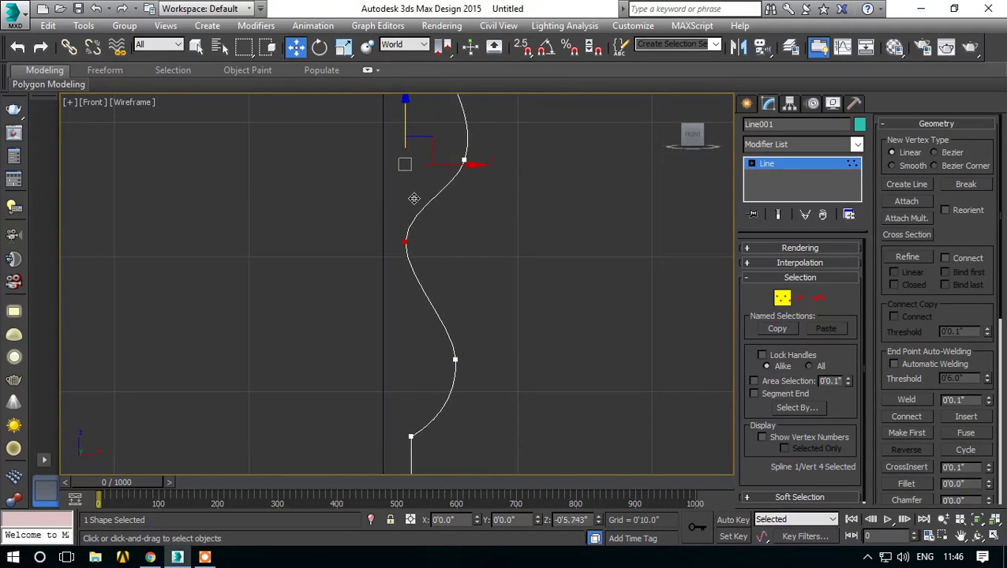
# - Move the curve's bottom vertex down to round out the S-curve
pyautogui.scroll(-4, 417, 211)
pyautogui.moveTo(472, 268); pyautogui.dragTo(509, 307, button='middle')
pyautogui.scroll(4, 464, 283)
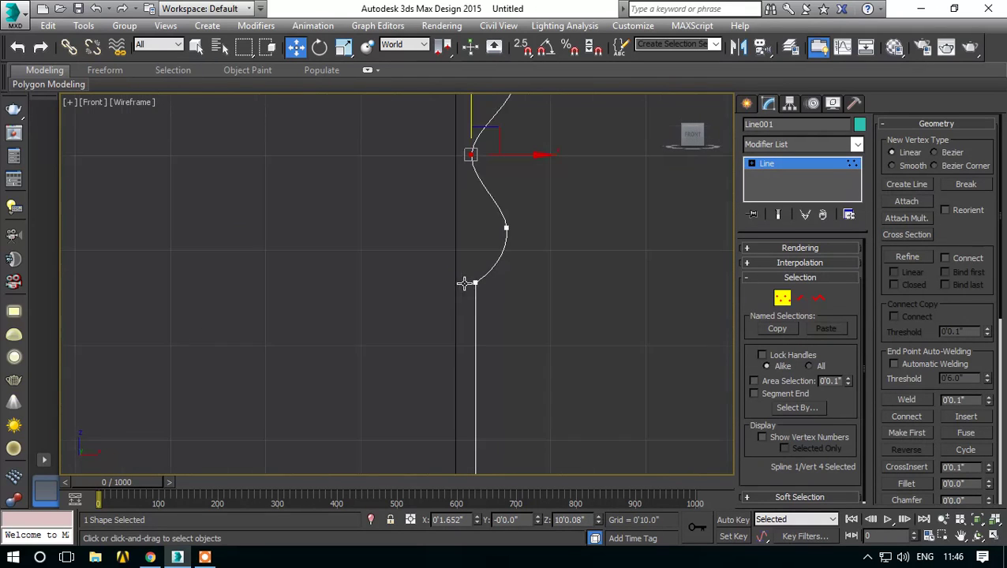
pyautogui.moveTo(463, 299); pyautogui.dragTo(462, 300)
pyautogui.moveTo(474, 234); pyautogui.dragTo(474, 256)
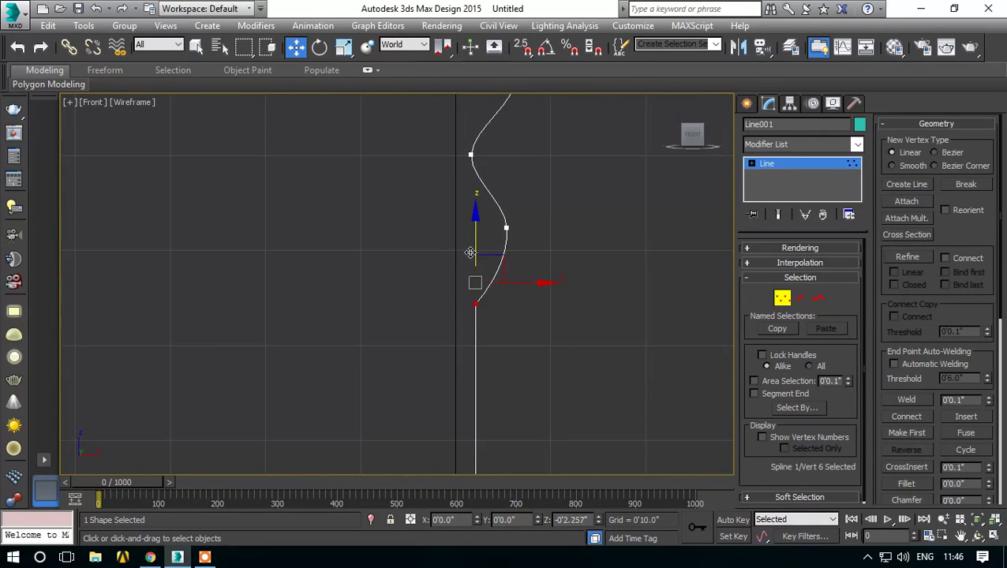
pyautogui.click(553, 343)
pyautogui.scroll(-2, 552, 343)
pyautogui.moveTo(587, 325); pyautogui.dragTo(607, 302, button='middle')
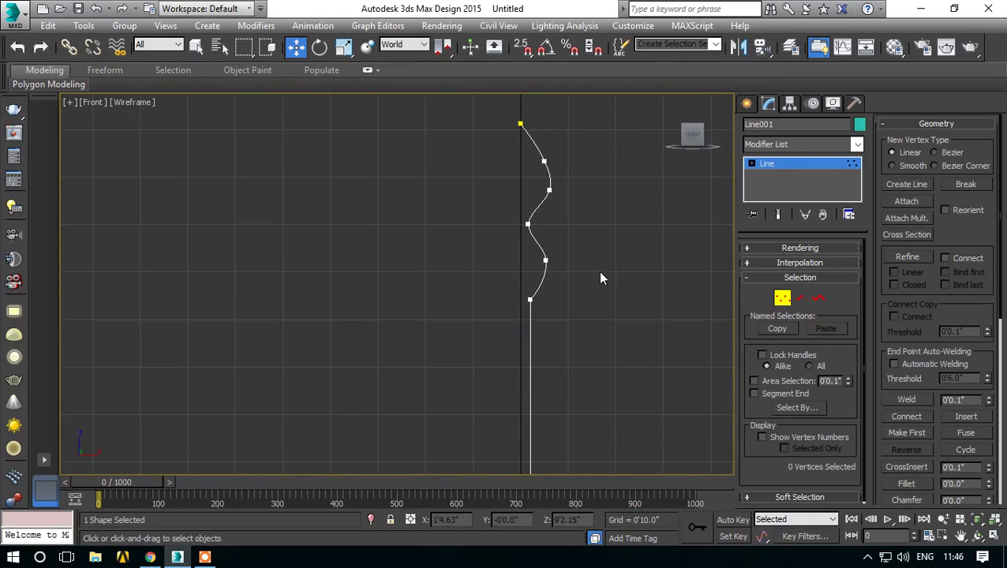
# - Apply a Lathe modifier to Line001, revolving around the profile's inner (Min) edge
pyautogui.click(747, 104)
pyautogui.click(617, 247)
pyautogui.click(545, 261)
pyautogui.click(769, 106)
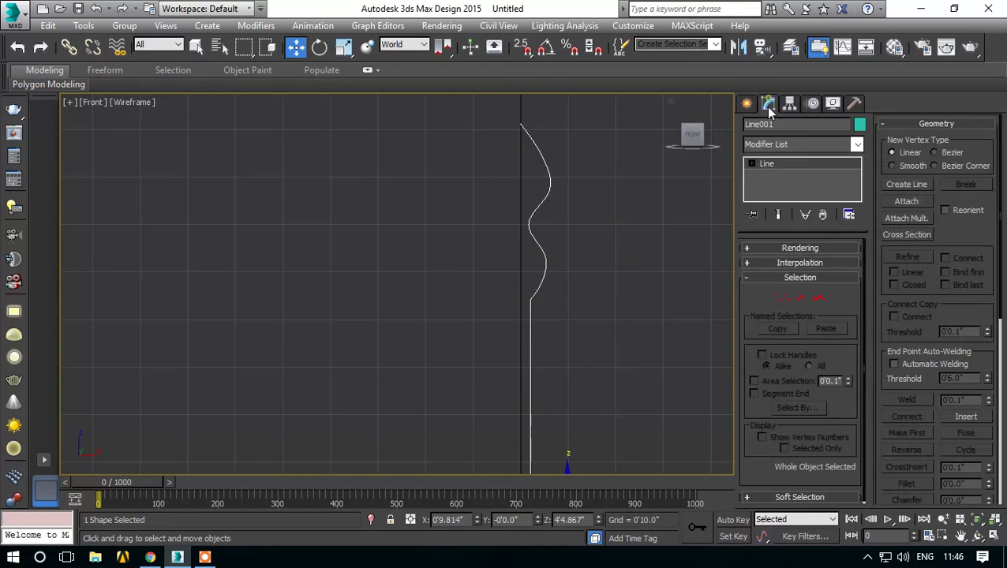
pyautogui.click(764, 147)
pyautogui.press('l')
pyautogui.press('i')
pyautogui.scroll(5, 782, 157)
pyautogui.click(779, 156)
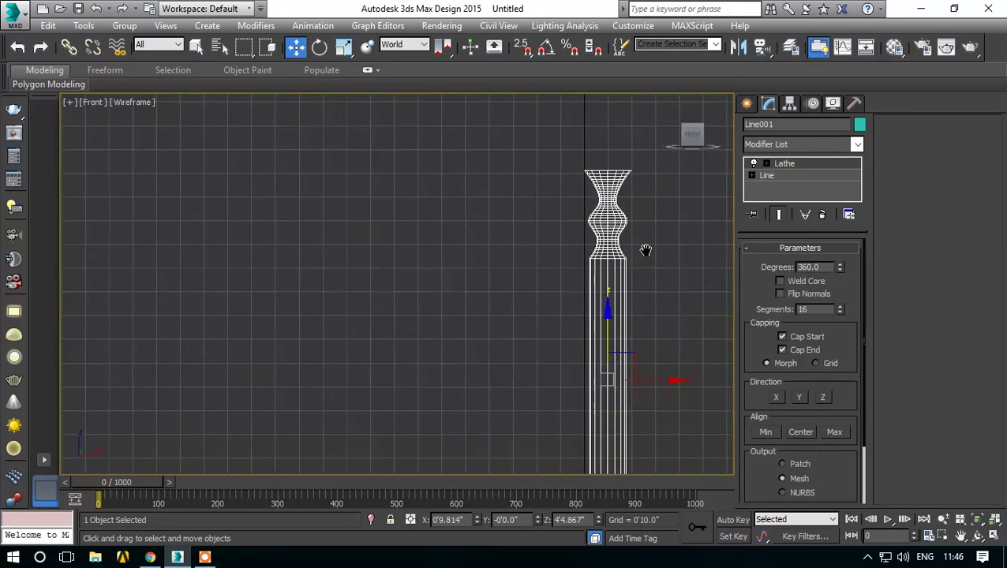
pyautogui.moveTo(646, 250); pyautogui.dragTo(633, 205, button='middle')
pyautogui.click(765, 431)
pyautogui.scroll(-1, 556, 261)
pyautogui.scroll(-1, 552, 237)
pyautogui.scroll(4, 553, 237)
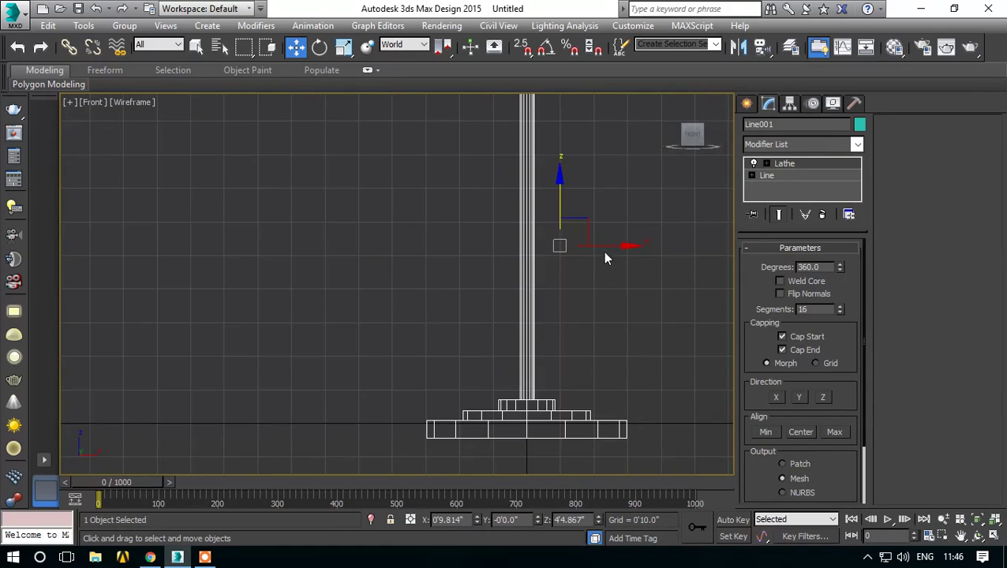
# - Position the lathed column at X 0 and Z 0
pyautogui.moveTo(605, 247)
pyautogui.mouseDown()
pyautogui.moveTo(572, 250)
pyautogui.moveTo(647, 256)
pyautogui.moveTo(613, 257)
pyautogui.mouseUp()
pyautogui.write('0')
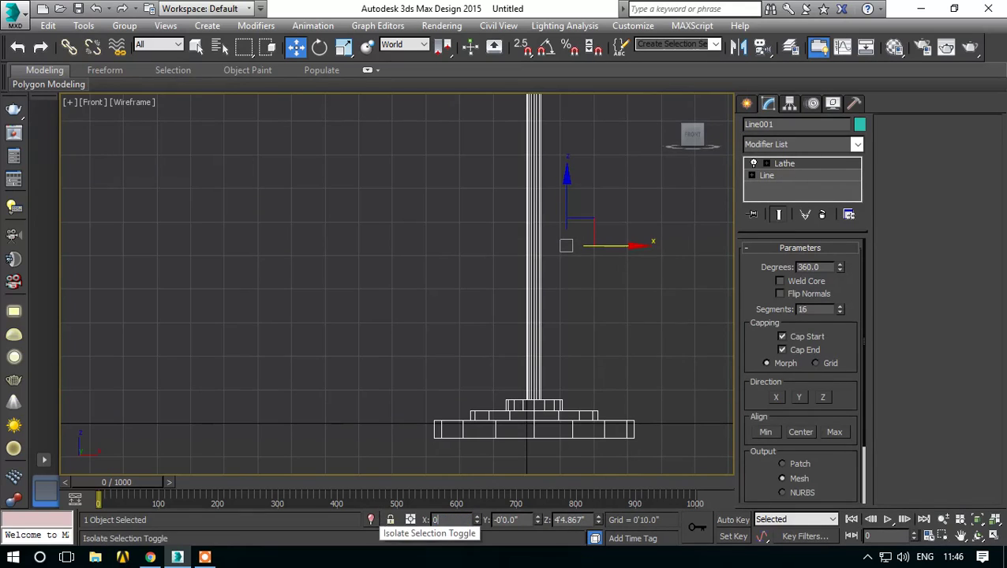
pyautogui.press('Tab')
pyautogui.press('Tab')
pyautogui.write('0')
pyautogui.press('Tab')
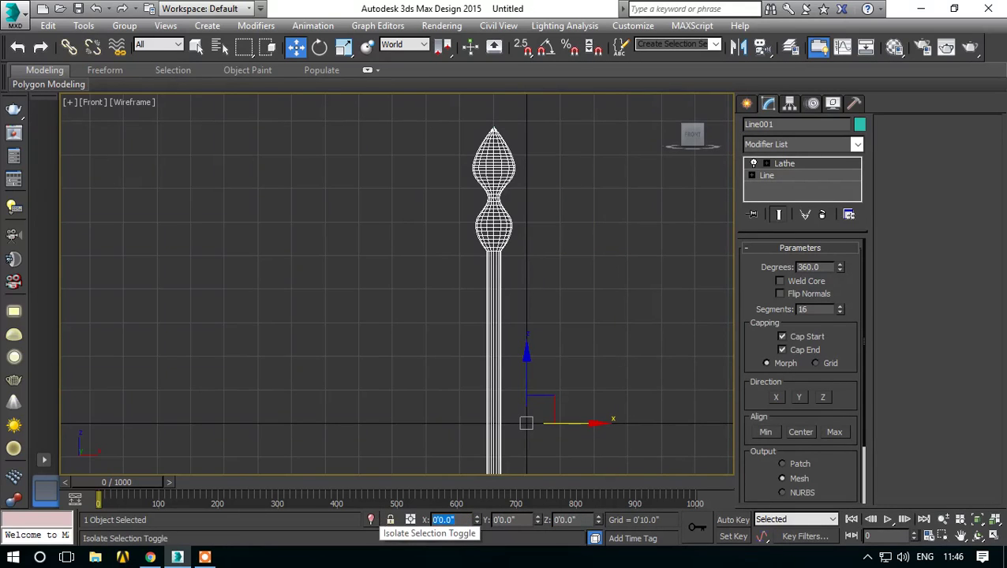
# - Move the column straight up to about Z 4'10.101"
pyautogui.click(406, 360)
pyautogui.scroll(-2, 537, 290)
pyautogui.scroll(-2, 537, 299)
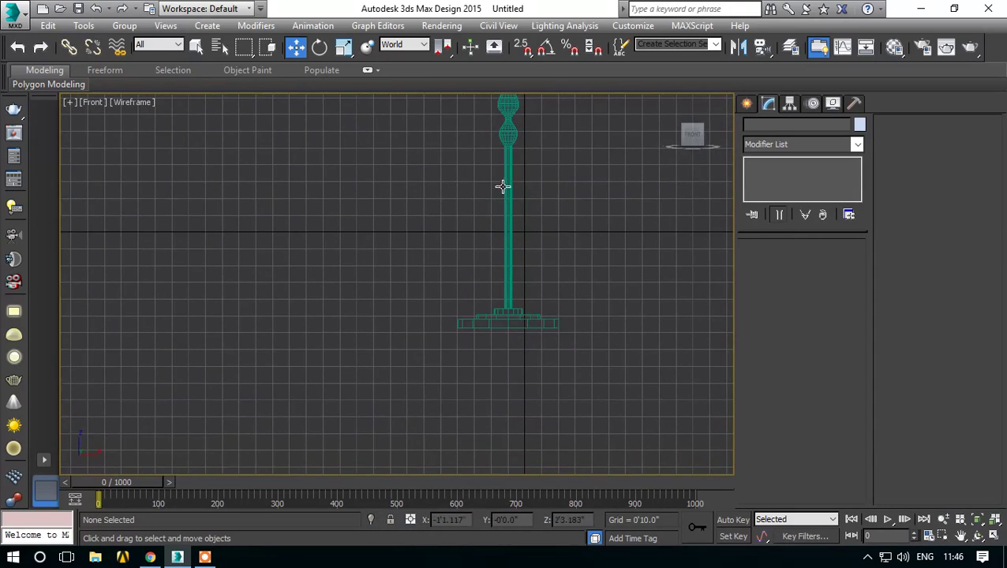
pyautogui.click(505, 237)
pyautogui.moveTo(527, 174); pyautogui.dragTo(529, 79)
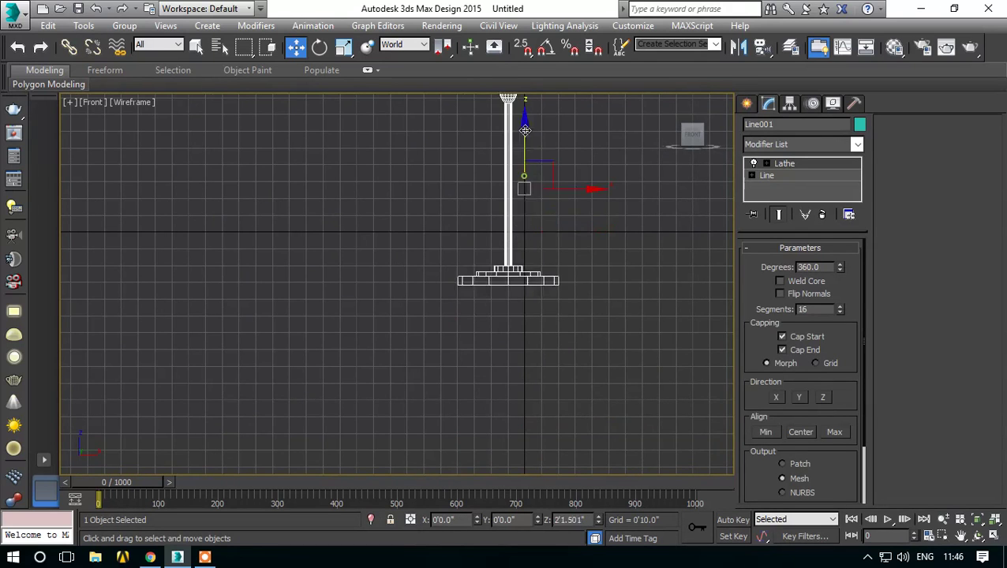
pyautogui.moveTo(529, 78); pyautogui.dragTo(493, 242, button='middle')
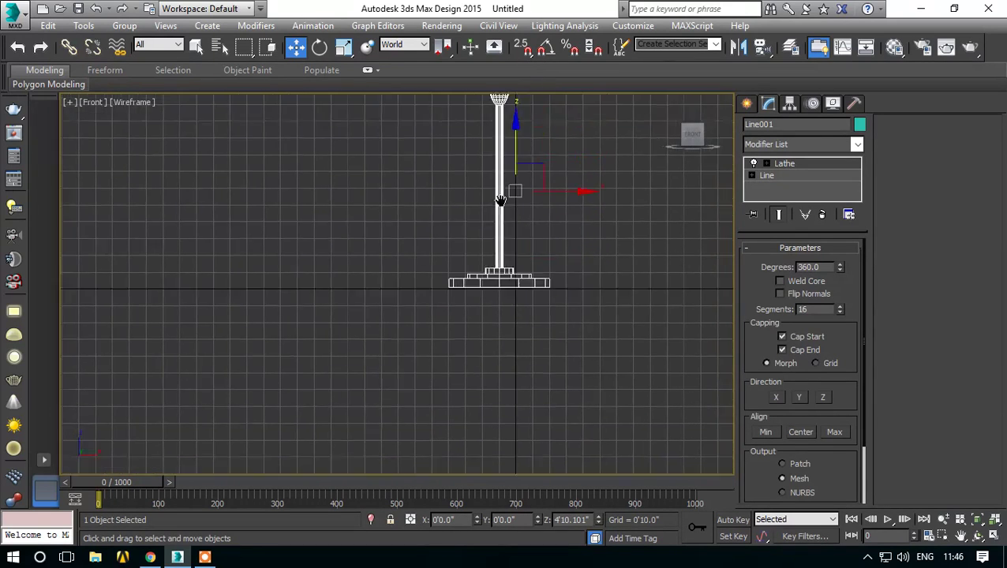
pyautogui.scroll(2, 494, 201)
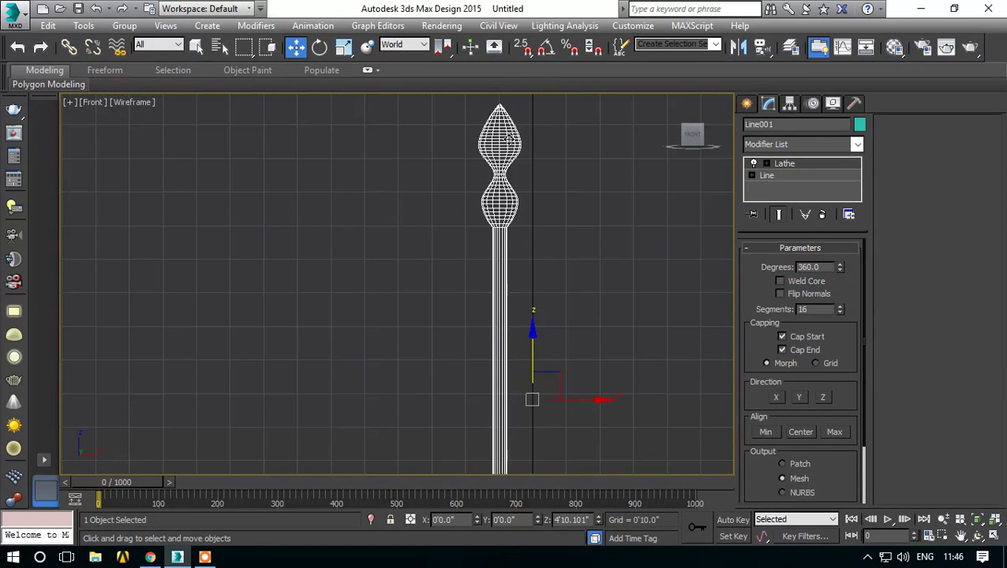
# - With Show End Result on at the Line level, pull vertices inward to narrow both bulbs
pyautogui.click(766, 177)
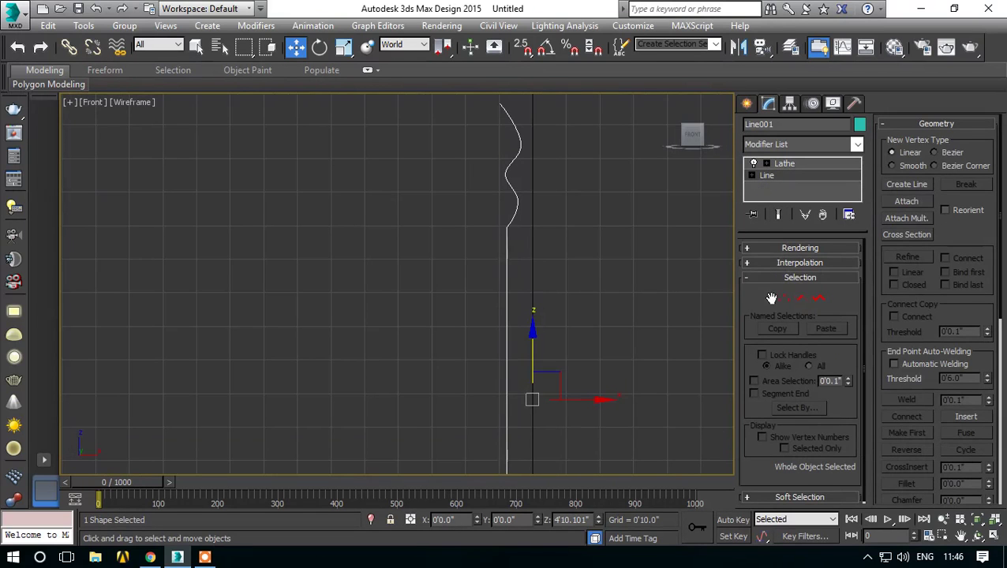
pyautogui.click(773, 213)
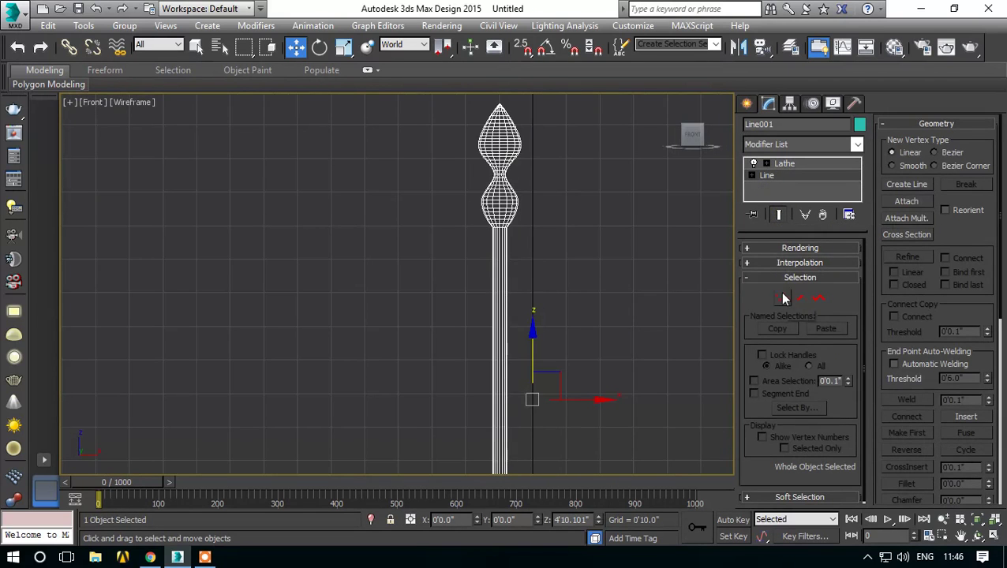
pyautogui.click(782, 297)
pyautogui.scroll(3, 573, 128)
pyautogui.moveTo(456, 203); pyautogui.dragTo(418, 240)
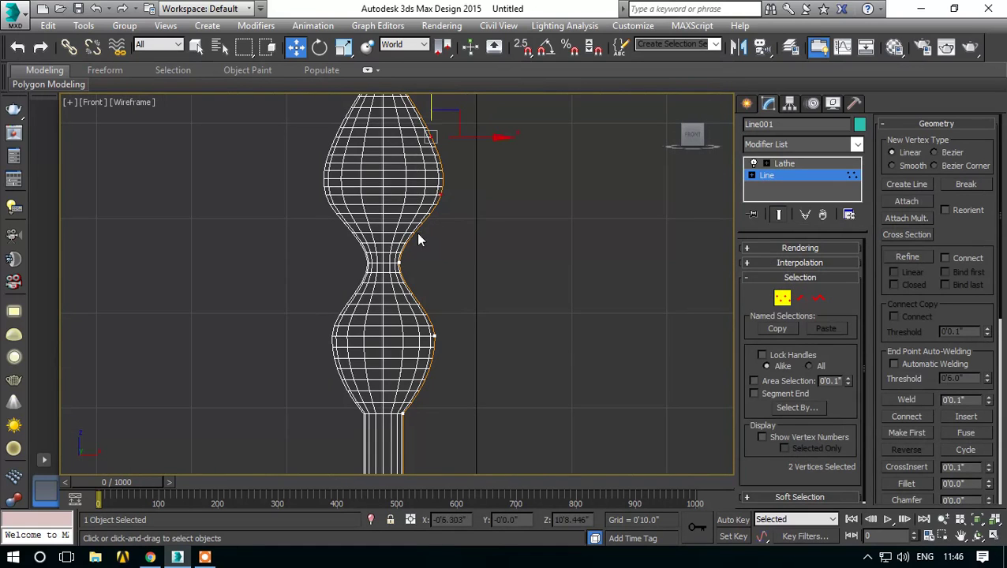
pyautogui.moveTo(475, 141); pyautogui.dragTo(447, 140)
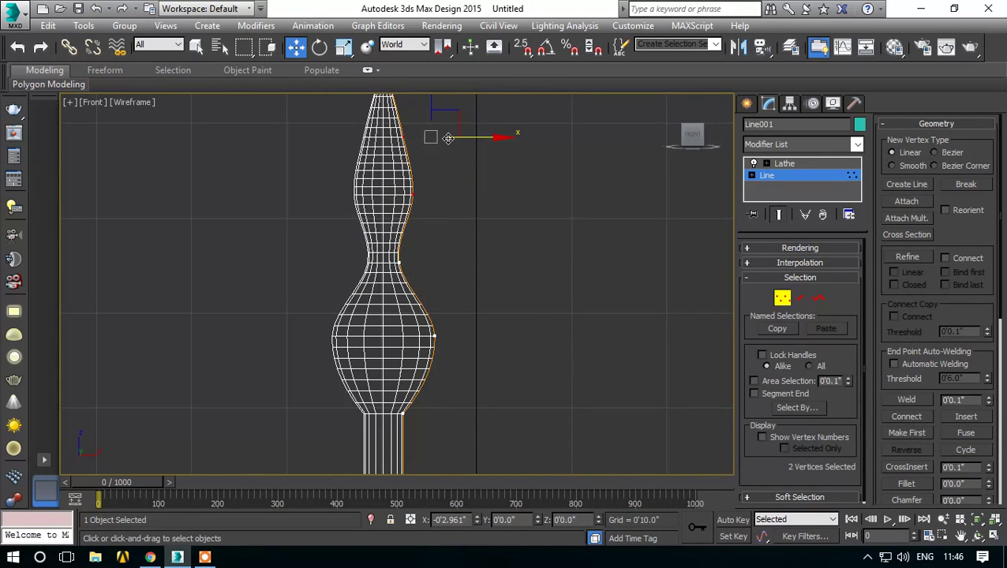
pyautogui.moveTo(423, 353); pyautogui.dragTo(423, 351)
pyautogui.moveTo(488, 341); pyautogui.dragTo(467, 337)
# - Reshape the neck near the tip and adjust the upper and lower bulge vertices
pyautogui.scroll(-3, 464, 231)
pyautogui.moveTo(465, 231); pyautogui.dragTo(509, 229, button='middle')
pyautogui.scroll(3, 506, 229)
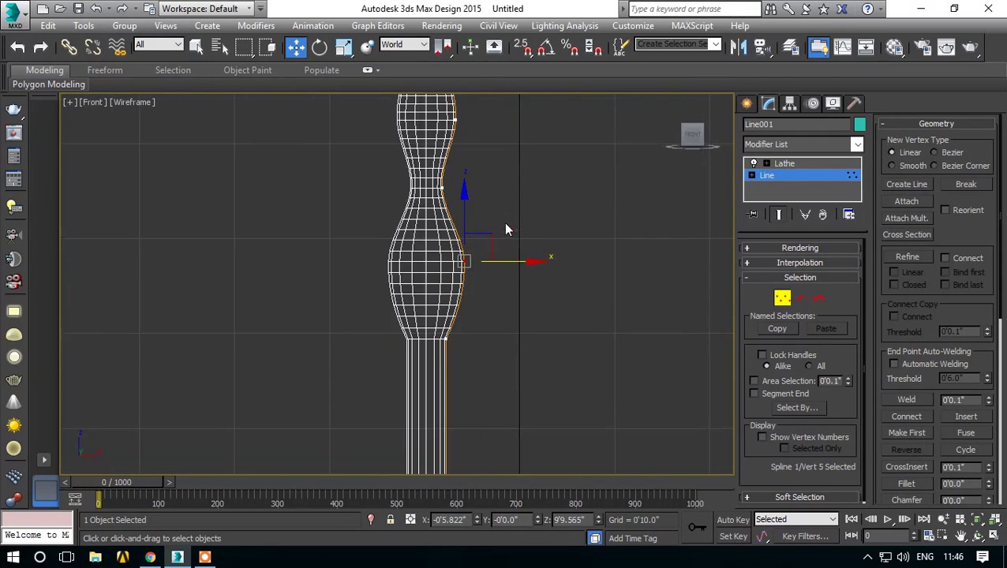
pyautogui.moveTo(517, 261); pyautogui.dragTo(510, 261)
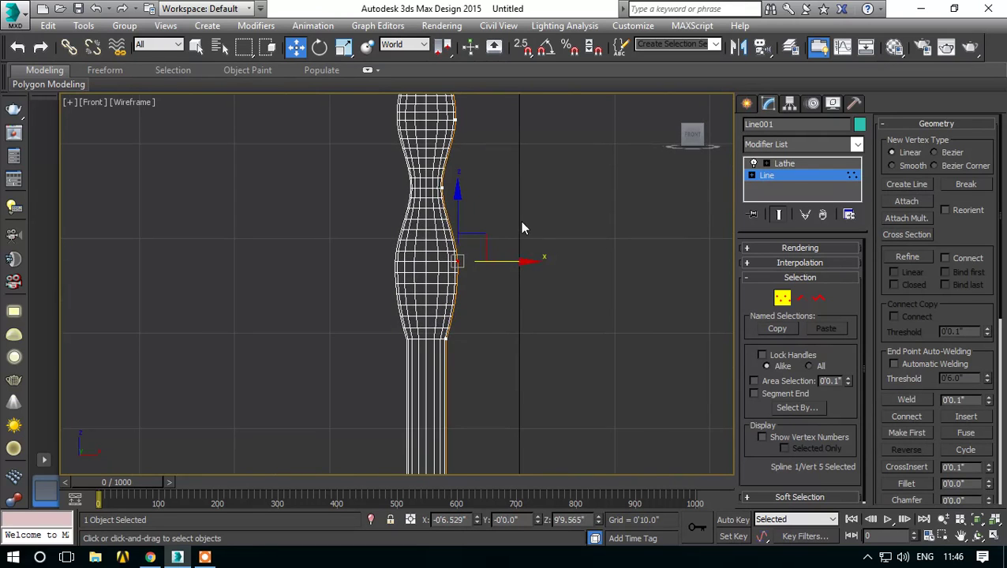
pyautogui.scroll(-3, 521, 228)
pyautogui.scroll(3, 497, 175)
pyautogui.moveTo(490, 179)
pyautogui.mouseDown()
pyautogui.moveTo(499, 180)
pyautogui.moveTo(481, 178)
pyautogui.mouseUp()
pyautogui.moveTo(463, 238); pyautogui.dragTo(523, 239)
pyautogui.click(451, 311)
pyautogui.click(470, 379)
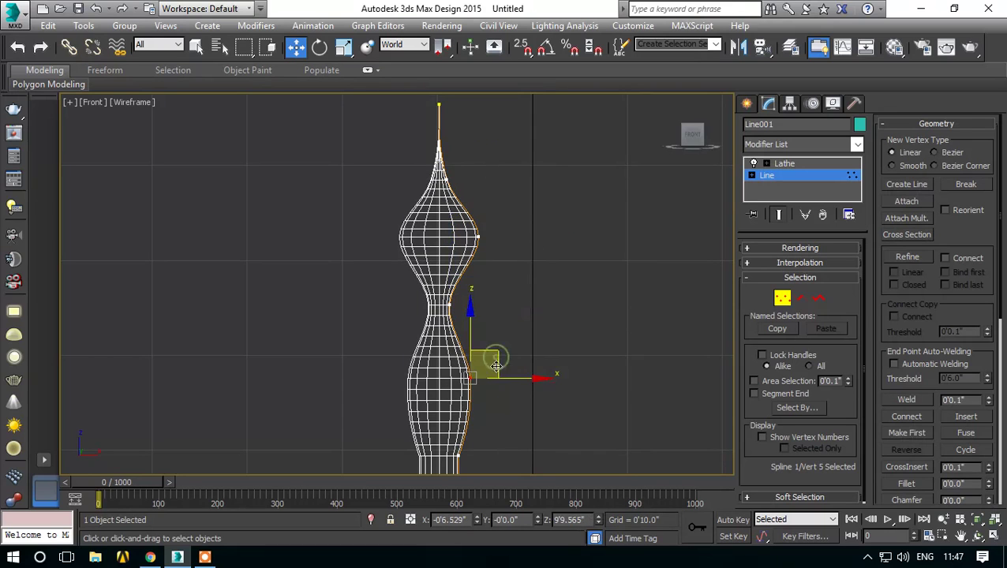
pyautogui.moveTo(496, 364); pyautogui.dragTo(504, 365)
# - Adjust the stem vertex just below the bulge and clear the selection
pyautogui.moveTo(522, 382); pyautogui.dragTo(539, 288, button='middle')
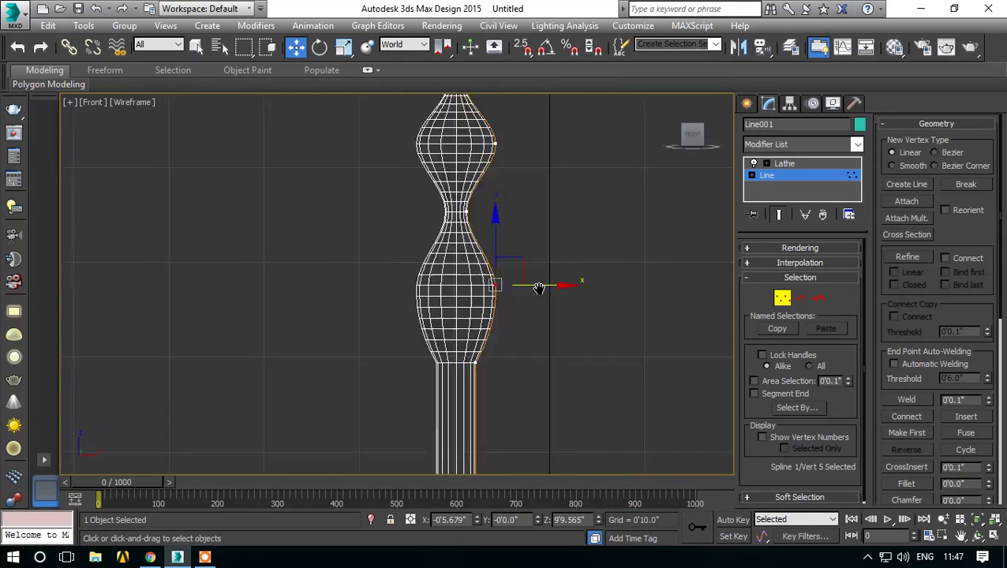
pyautogui.scroll(-2, 535, 304)
pyautogui.click(511, 279)
pyautogui.moveTo(547, 281); pyautogui.dragTo(548, 281)
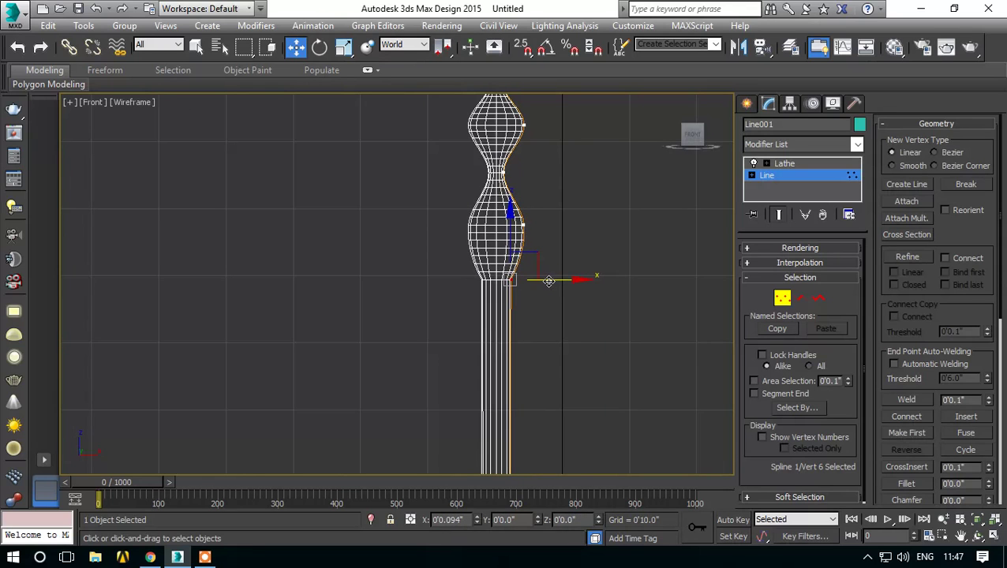
pyautogui.click(574, 368)
# - Deselect the column and switch the viewport to Realistic shading with F3
pyautogui.scroll(-2, 573, 378)
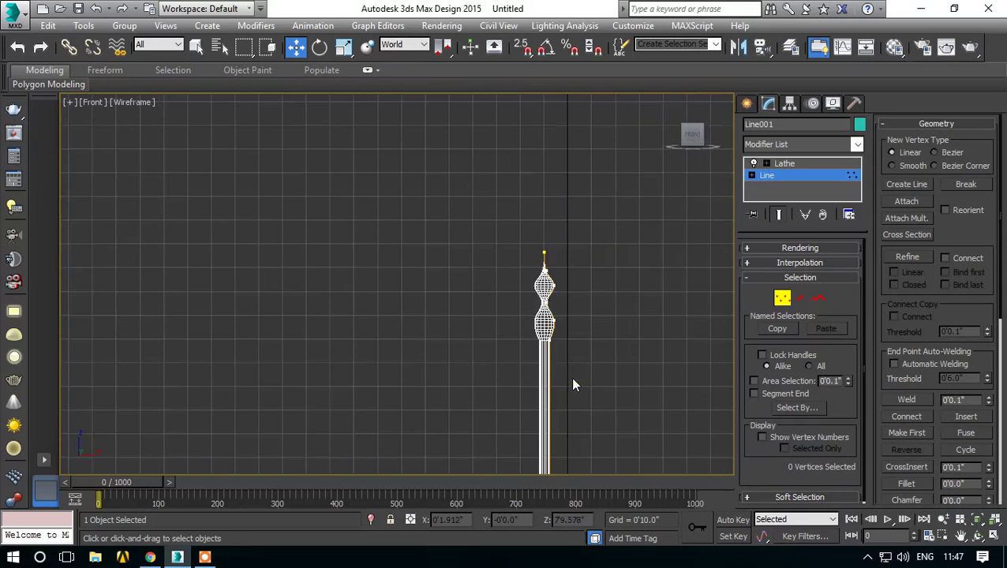
pyautogui.scroll(-3, 599, 315)
pyautogui.click(746, 104)
pyautogui.click(637, 227)
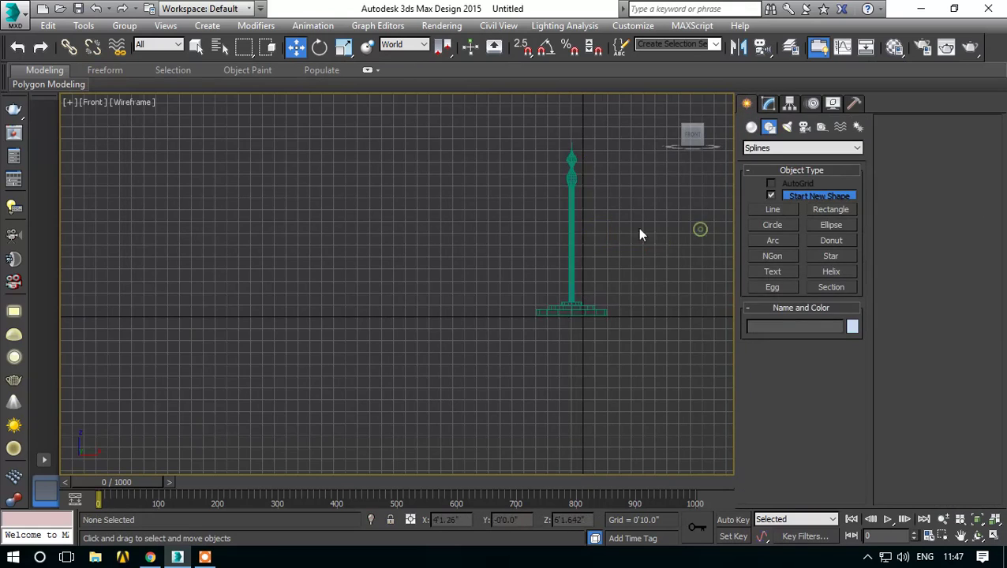
pyautogui.scroll(3, 600, 221)
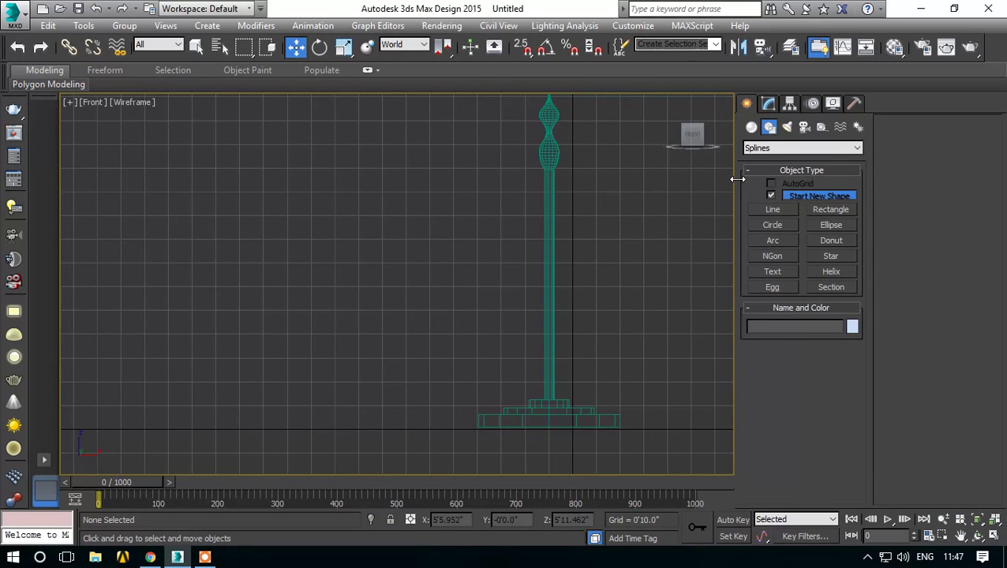
pyautogui.press('F3')
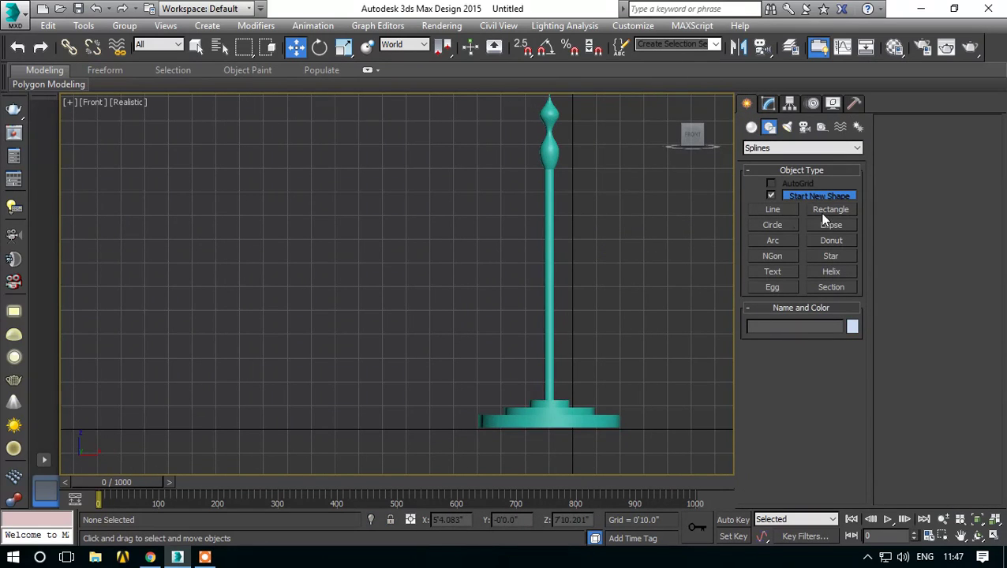
# - Start a Line spline and place the flag outline's first three corners beside the pole top
pyautogui.click(773, 210)
pyautogui.scroll(3, 568, 161)
pyautogui.scroll(2, 588, 252)
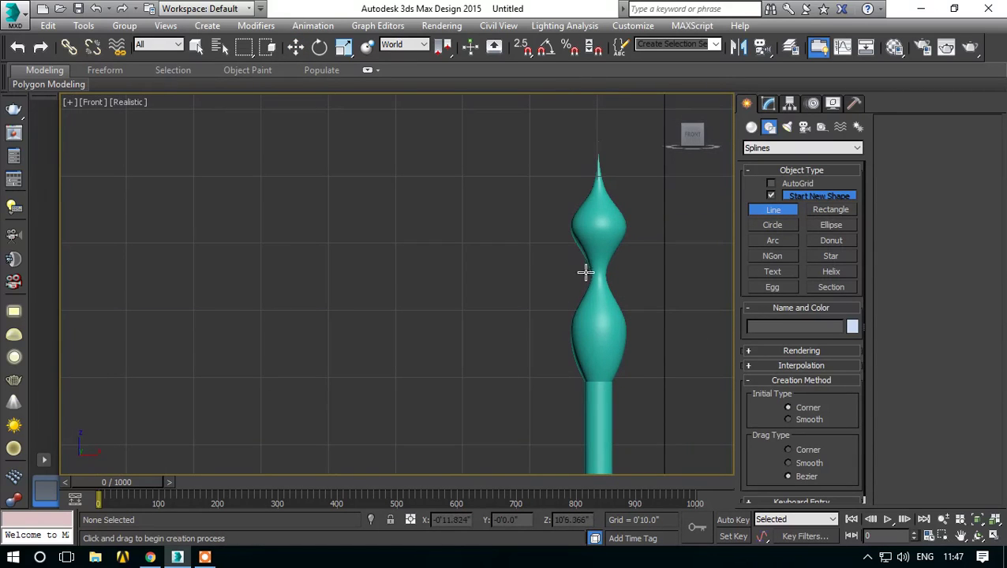
pyautogui.click(568, 275)
pyautogui.scroll(-3, 382, 189)
pyautogui.scroll(-2, 339, 187)
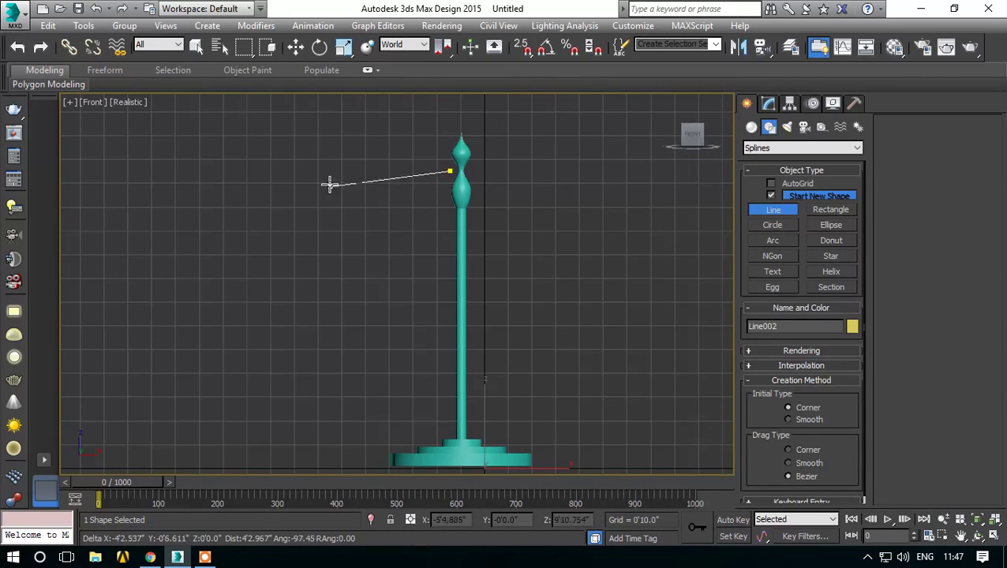
pyautogui.click(292, 171)
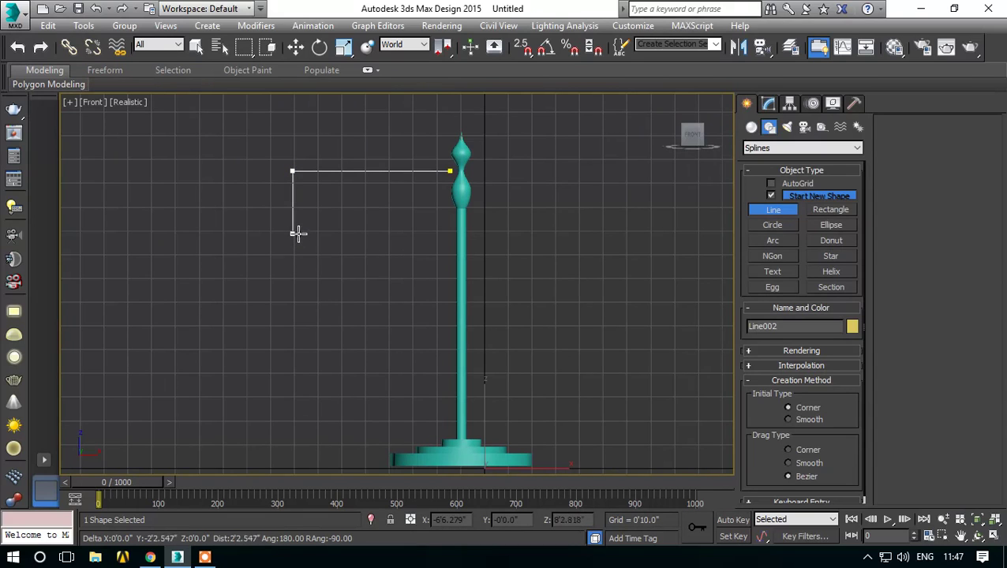
pyautogui.click(293, 238)
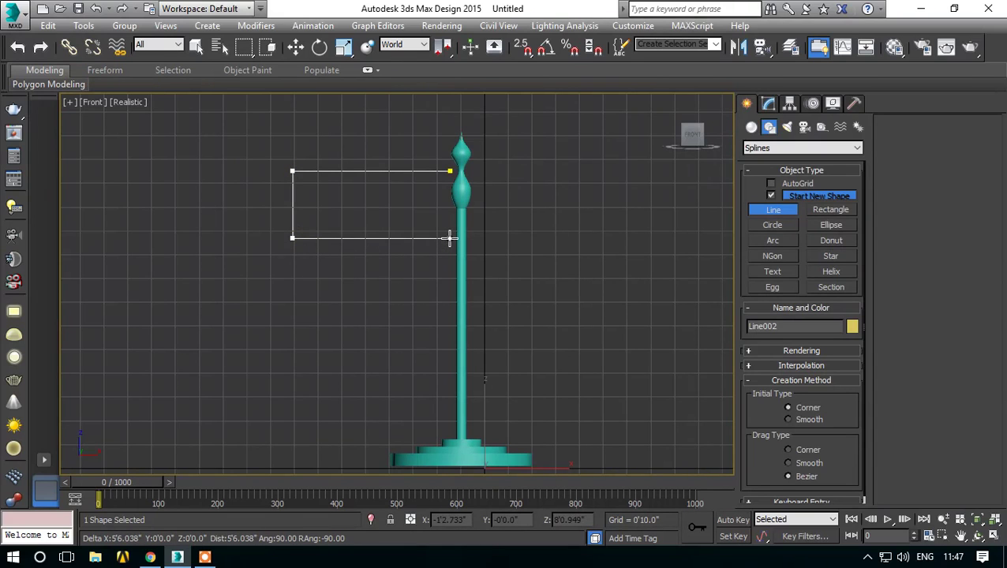
# - Place the last corner and close the spline at its start vertex, forming Line002
pyautogui.click(451, 238)
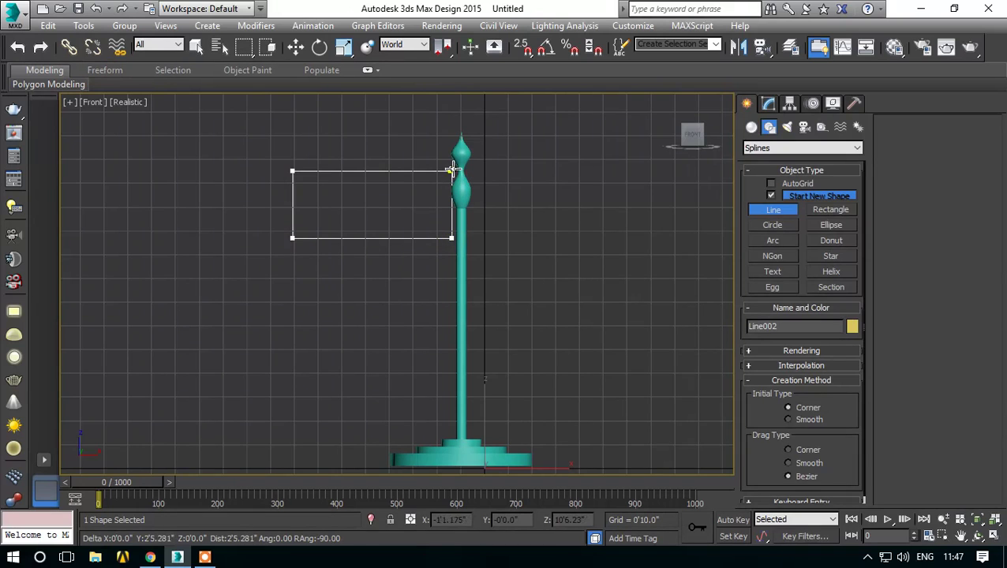
pyautogui.click(450, 170)
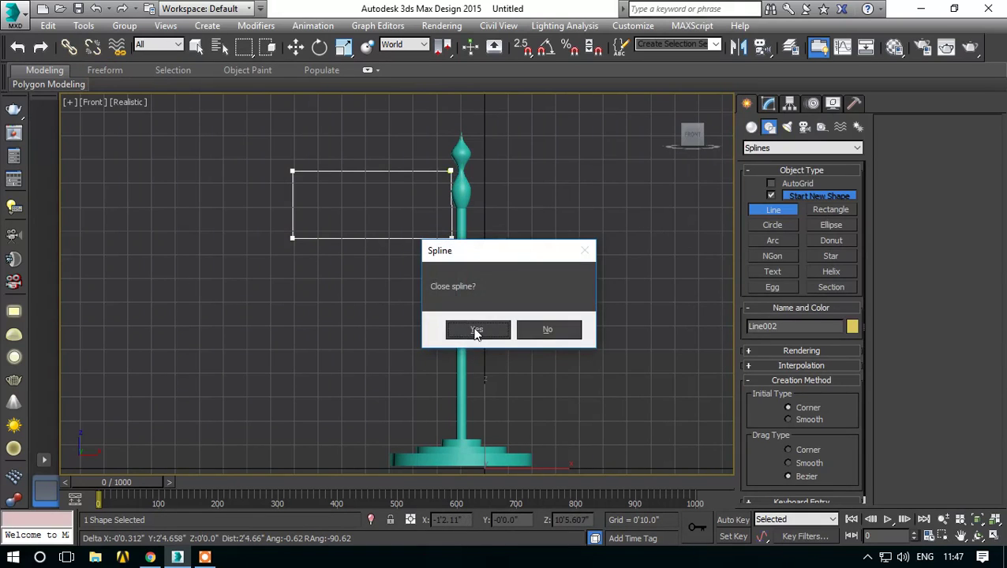
pyautogui.click(476, 333)
pyautogui.scroll(4, 400, 213)
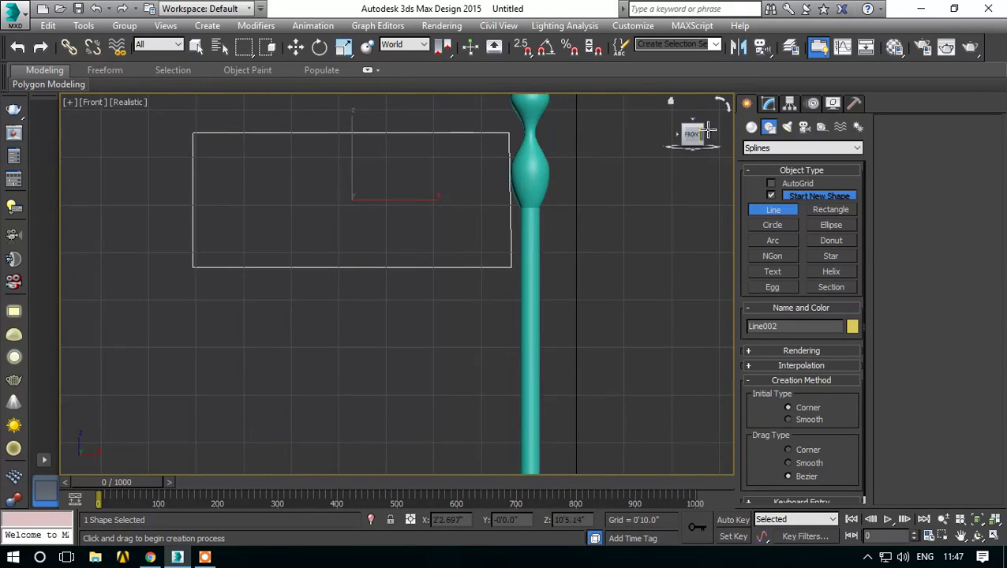
pyautogui.click(768, 105)
# - Select the outline's bottom-right vertex, then clear the selection and leave Vertex mode
pyautogui.click(781, 298)
pyautogui.click(510, 267)
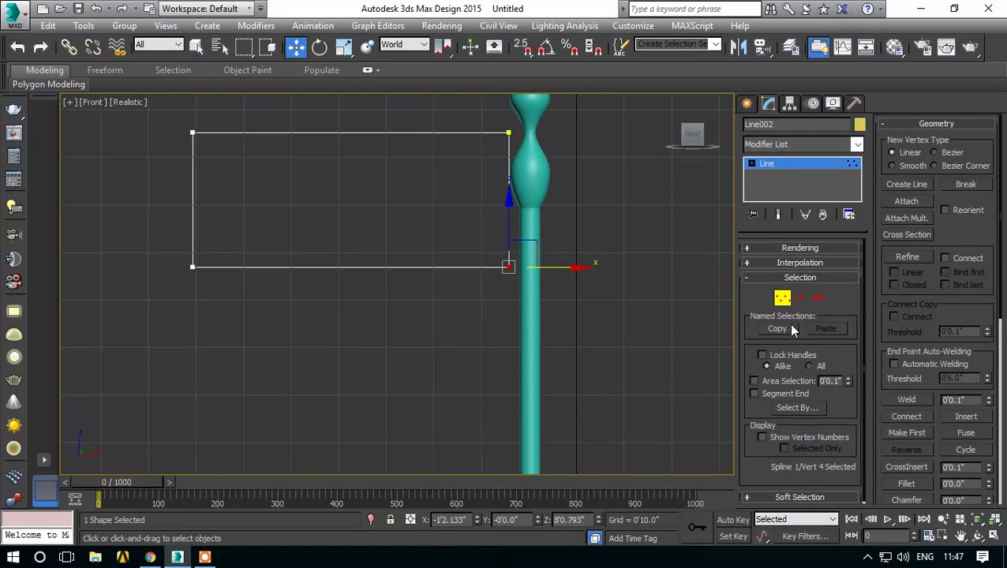
pyautogui.click(679, 329)
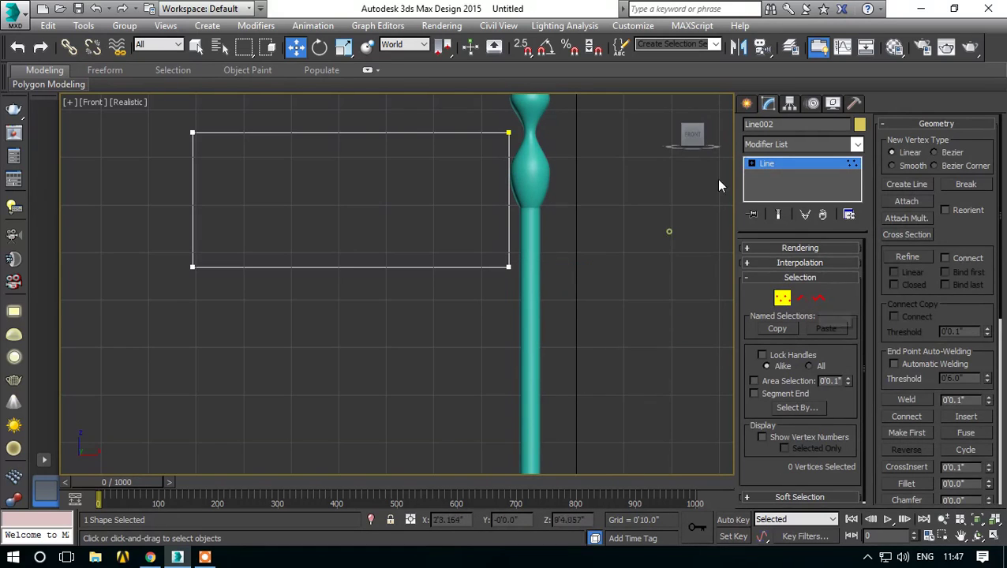
pyautogui.click(769, 143)
pyautogui.click(673, 200)
pyautogui.click(789, 162)
# - Apply Garment Maker to the outline with Preserved Surface and density 0.604
pyautogui.click(782, 144)
pyautogui.scroll(-5, 782, 149)
pyautogui.scroll(-3, 783, 148)
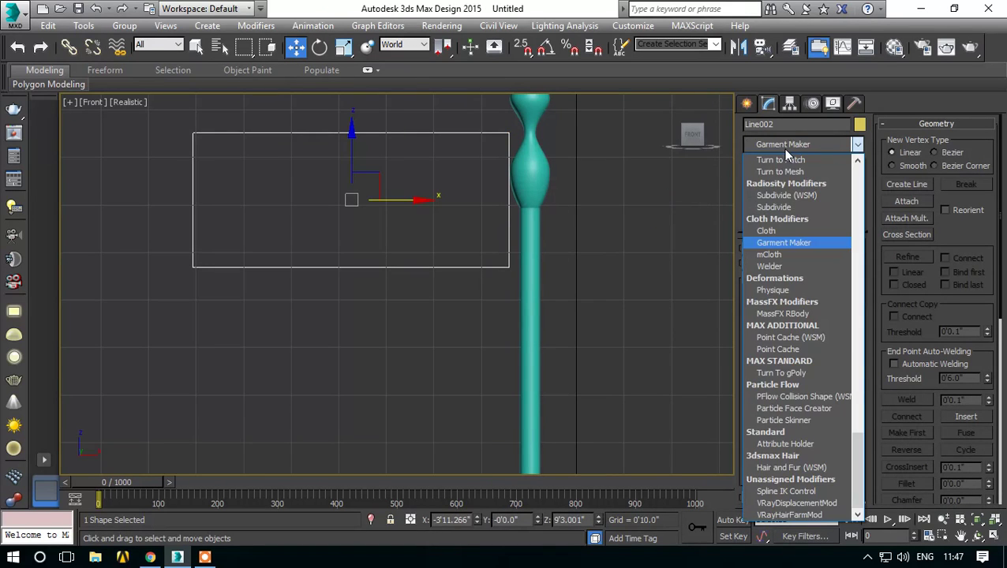
pyautogui.click(797, 243)
pyautogui.click(826, 269)
pyautogui.moveTo(826, 271); pyautogui.dragTo(826, 203)
pyautogui.moveTo(842, 161); pyautogui.dragTo(845, 136)
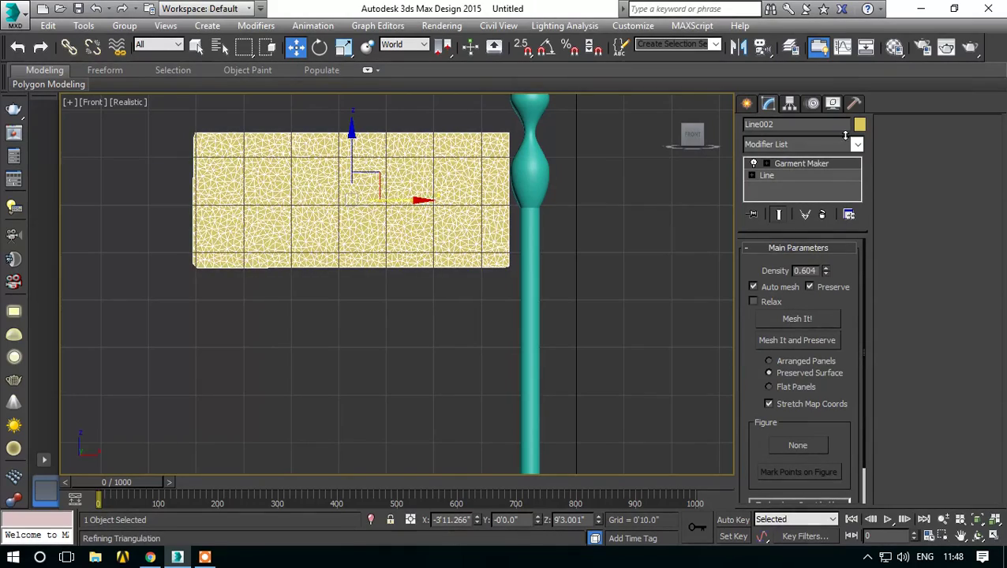
# - Reselect the flag cloth and orbit to see the pole and base at an angle
pyautogui.click(604, 320)
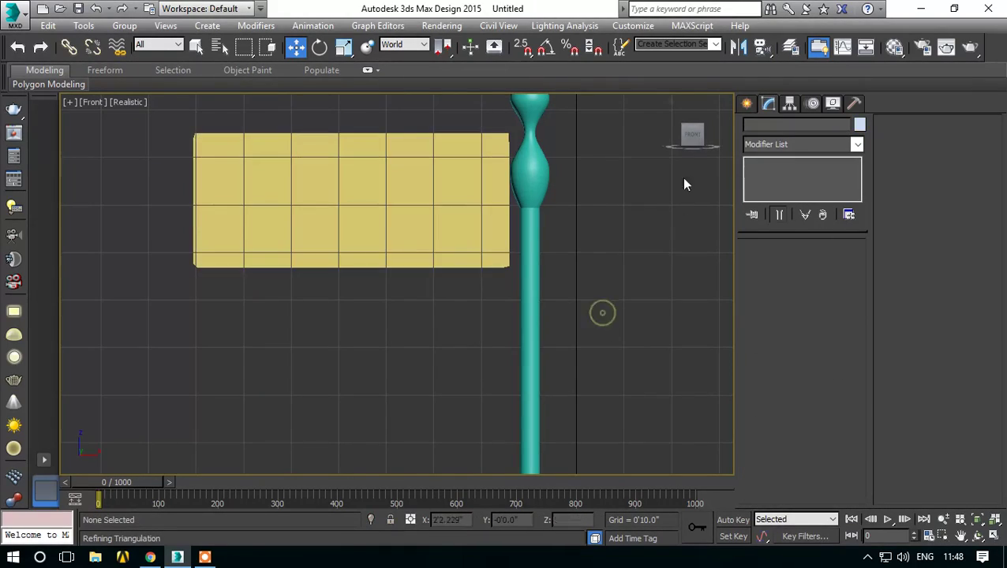
pyautogui.click(427, 209)
pyautogui.scroll(5, 458, 188)
pyautogui.scroll(-8, 454, 264)
pyautogui.moveTo(365, 284)
pyautogui.keyDown('alt'); pyautogui.mouseDown(button='middle')
pyautogui.moveTo(382, 286)
pyautogui.moveTo(411, 326)
pyautogui.moveTo(438, 336)
pyautogui.mouseUp(button='middle'); pyautogui.keyUp('alt')
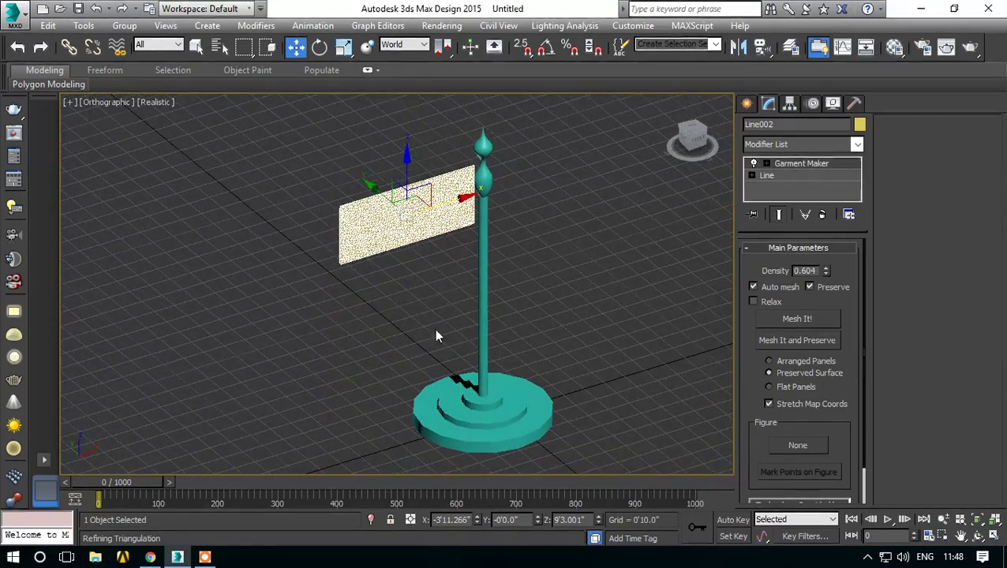
pyautogui.scroll(2, 438, 336)
# - Raise the stepped base's Lathe segments to 63
pyautogui.click(466, 319)
pyautogui.scroll(2, 467, 322)
pyautogui.scroll(2, 559, 303)
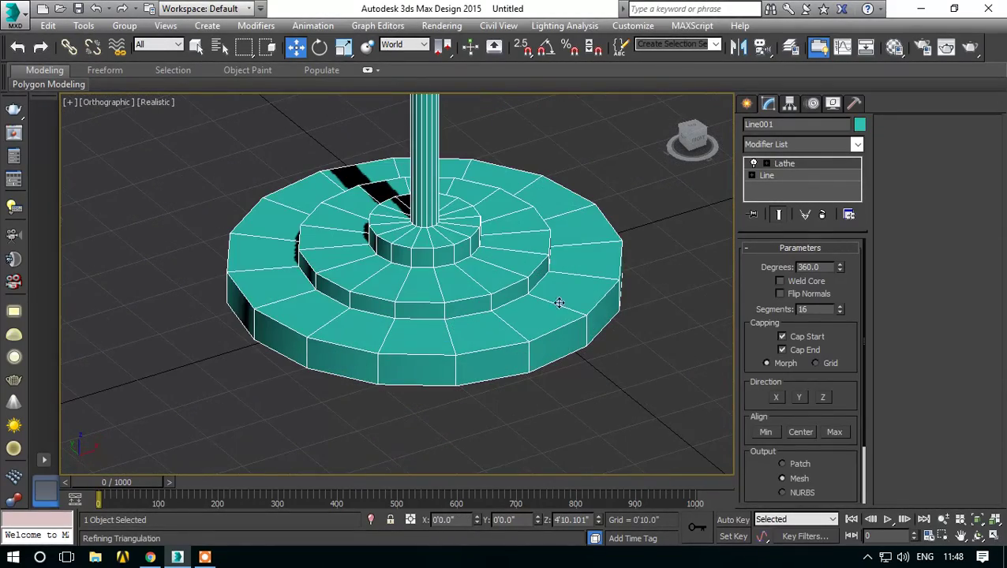
pyautogui.moveTo(840, 310); pyautogui.dragTo(841, 268)
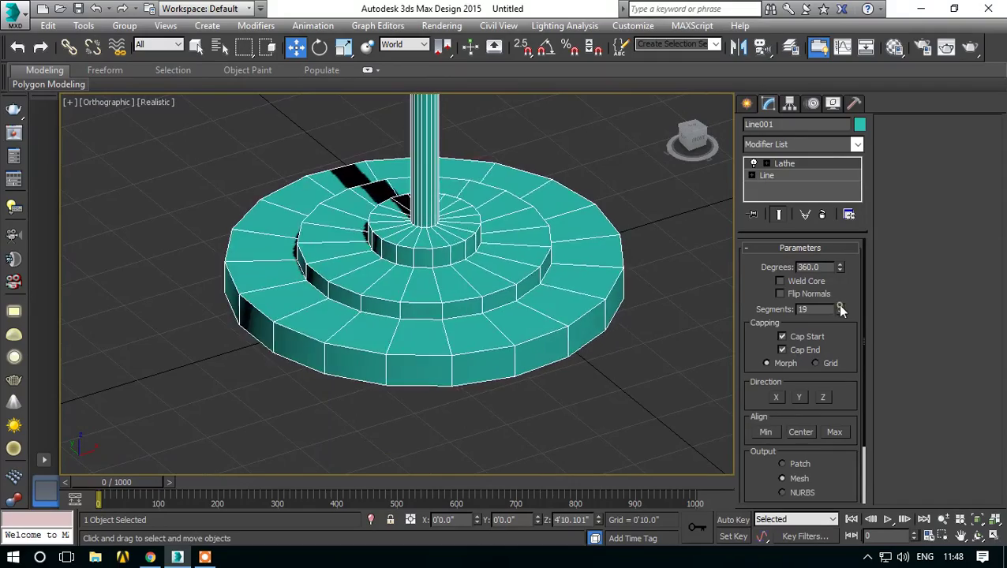
pyautogui.scroll(-3, 527, 402)
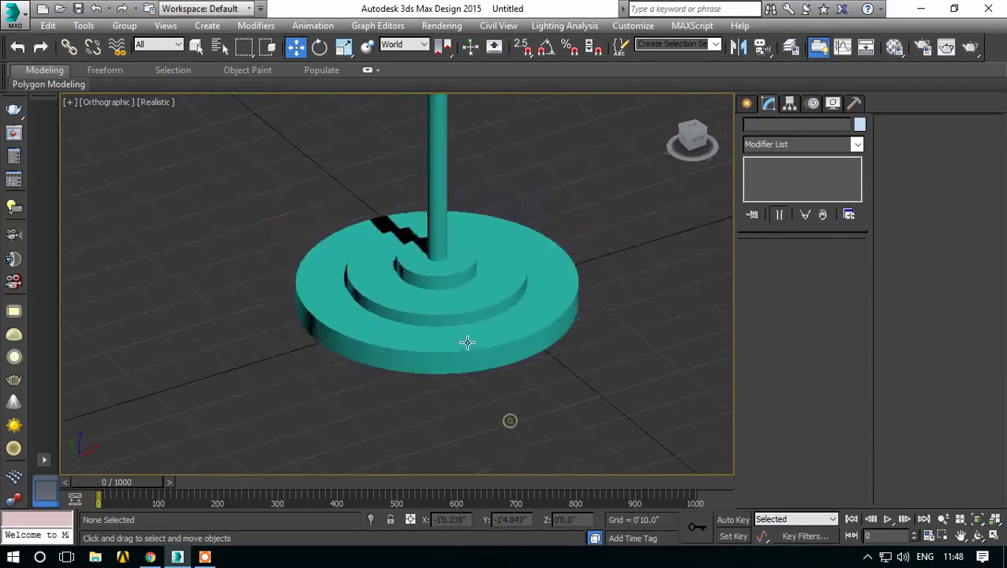
pyautogui.scroll(-3, 466, 382)
# - Pan the view upward and clear the selection of the flag cloth
pyautogui.click(411, 246)
pyautogui.scroll(-2, 507, 339)
pyautogui.moveTo(507, 339); pyautogui.dragTo(592, 277, button='middle')
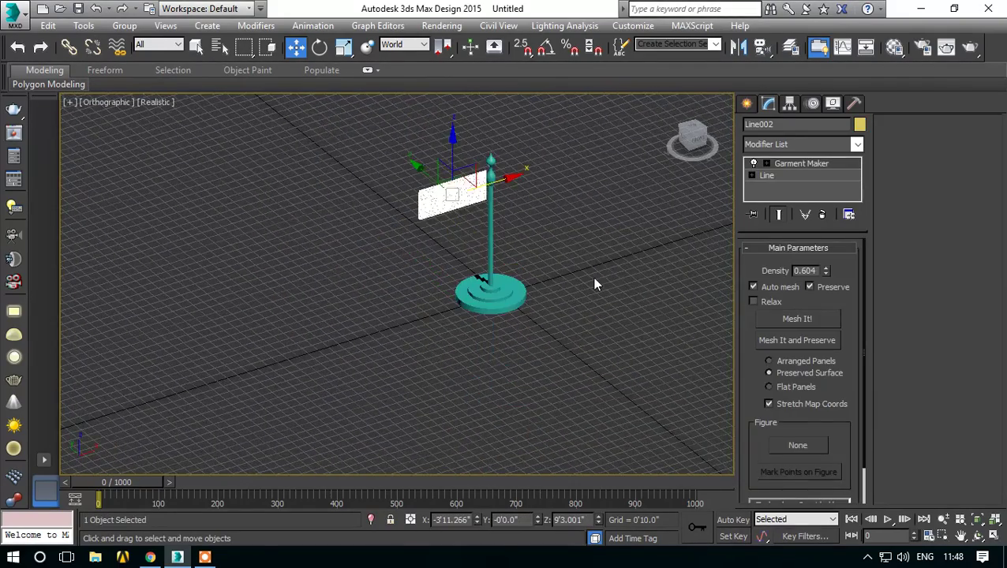
pyautogui.click(594, 280)
pyautogui.click(746, 104)
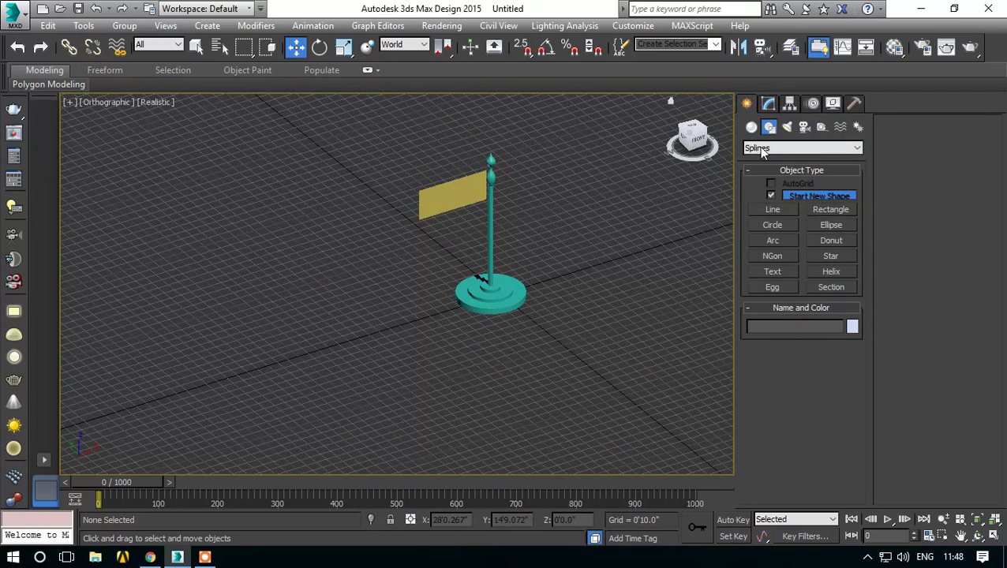
# - Draw a large Plane across the floor under the flagpole
pyautogui.click(751, 127)
pyautogui.click(829, 263)
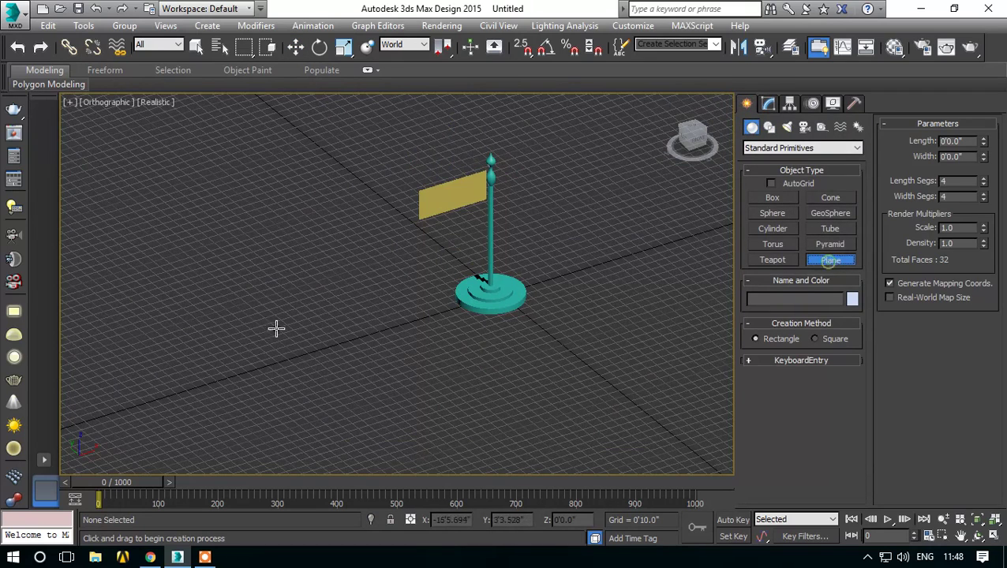
pyautogui.moveTo(96, 276); pyautogui.dragTo(1001, 357)
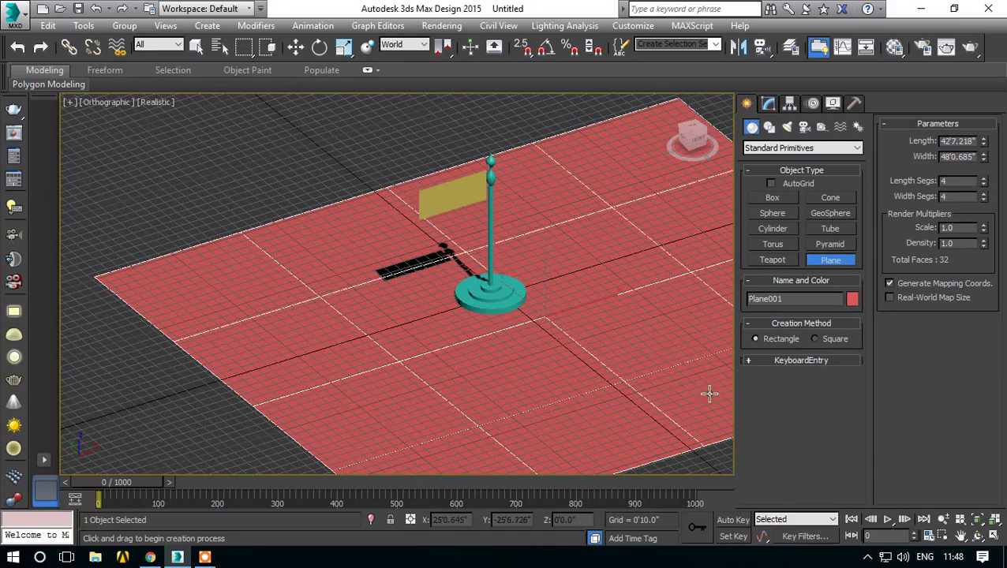
pyautogui.moveTo(532, 399); pyautogui.dragTo(448, 403, button='middle')
pyautogui.scroll(5, 448, 402)
pyautogui.scroll(2, 427, 377)
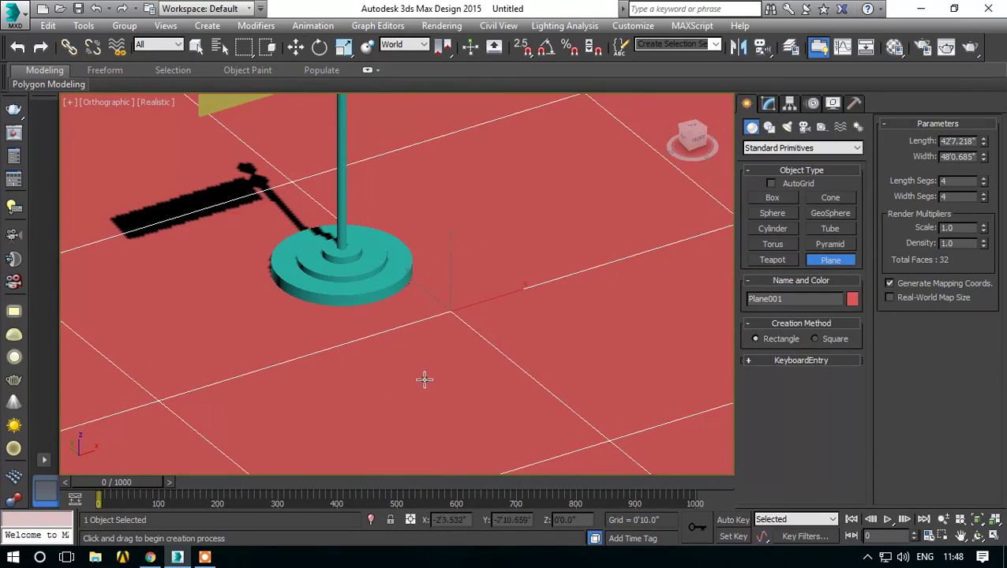
# - Set the plane to 1 length and width segment and color it green
pyautogui.press('w')
pyautogui.click(767, 104)
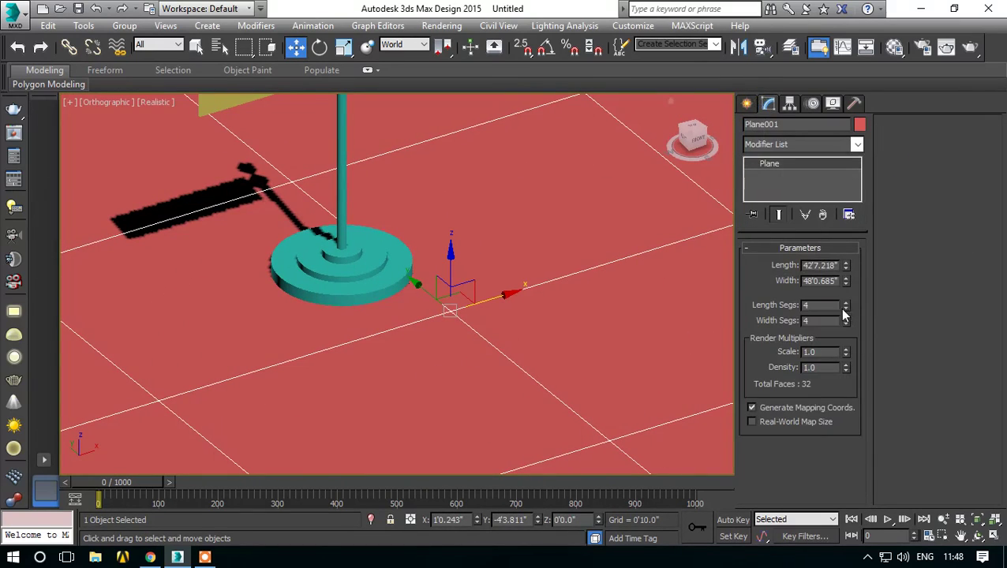
pyautogui.moveTo(845, 322); pyautogui.dragTo(845, 339)
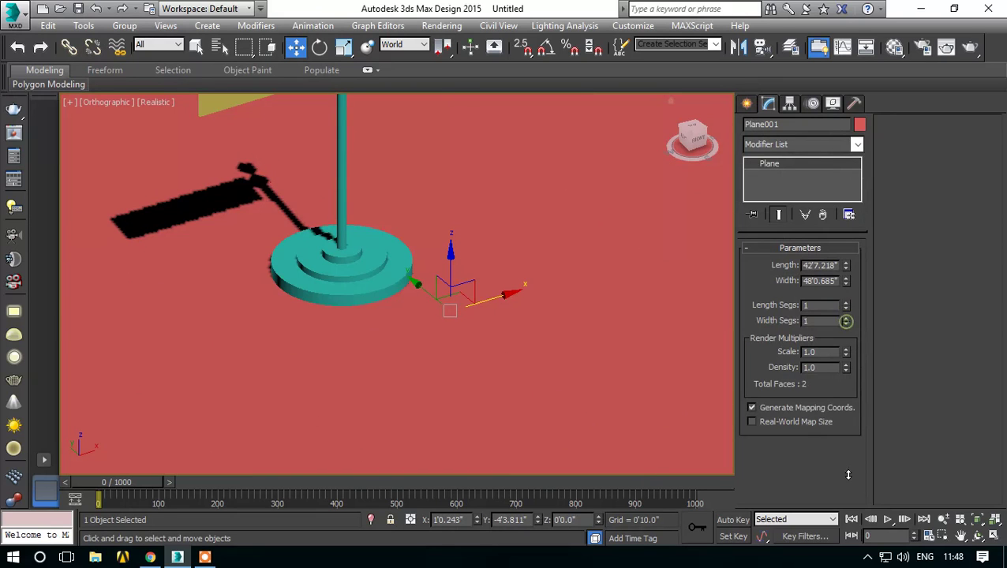
pyautogui.click(859, 124)
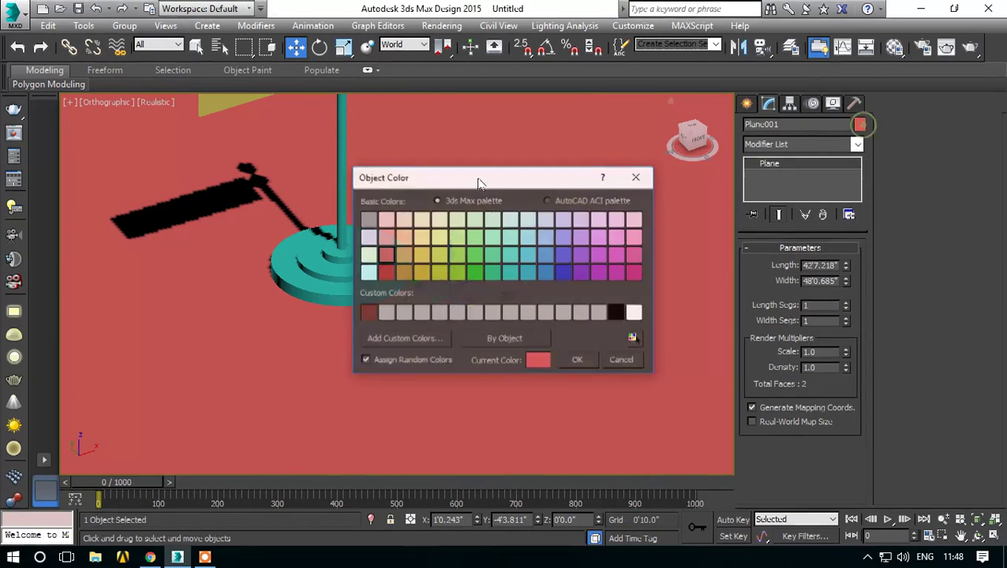
pyautogui.click(474, 273)
pyautogui.click(577, 360)
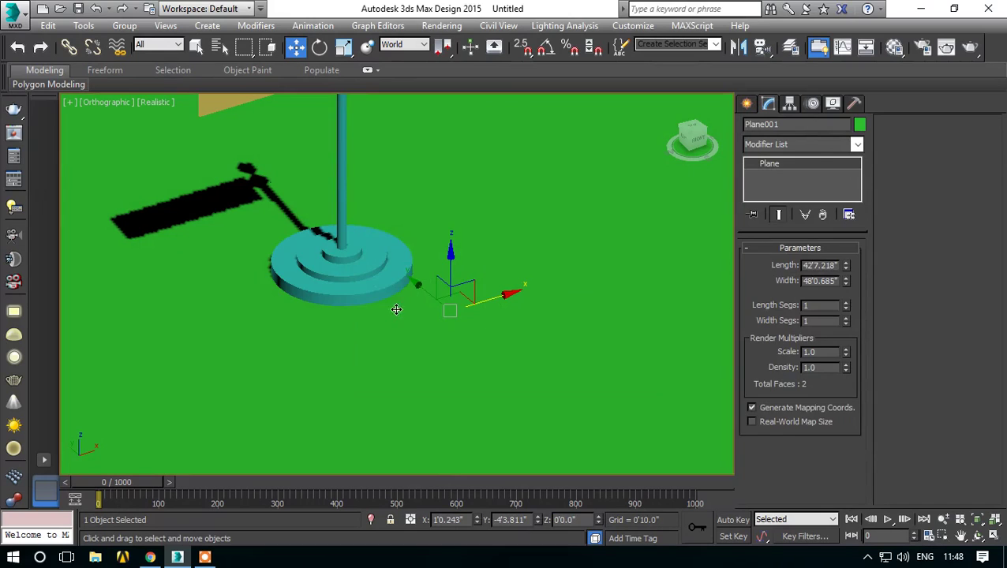
# - Make the lathed pole and base white
pyautogui.click(374, 281)
pyautogui.click(859, 125)
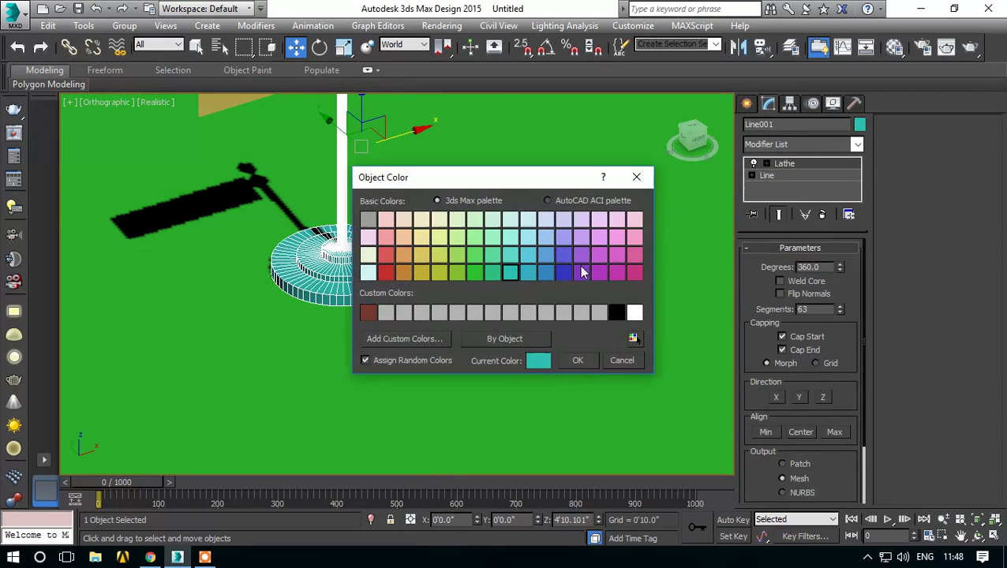
pyautogui.click(634, 313)
pyautogui.click(578, 360)
pyautogui.click(505, 341)
pyautogui.moveTo(439, 202)
pyautogui.keyDown('alt'); pyautogui.mouseDown(button='middle')
pyautogui.moveTo(472, 304)
pyautogui.moveTo(333, 195)
pyautogui.mouseUp(button='middle'); pyautogui.keyUp('alt')
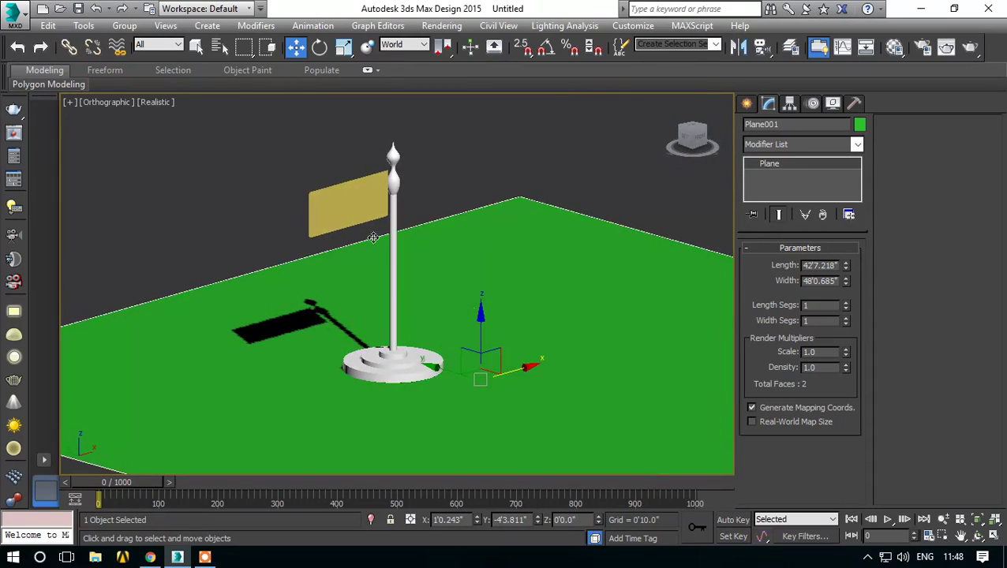
# - Select the flag cloth and view the scene from nearly top-down
pyautogui.click(334, 195)
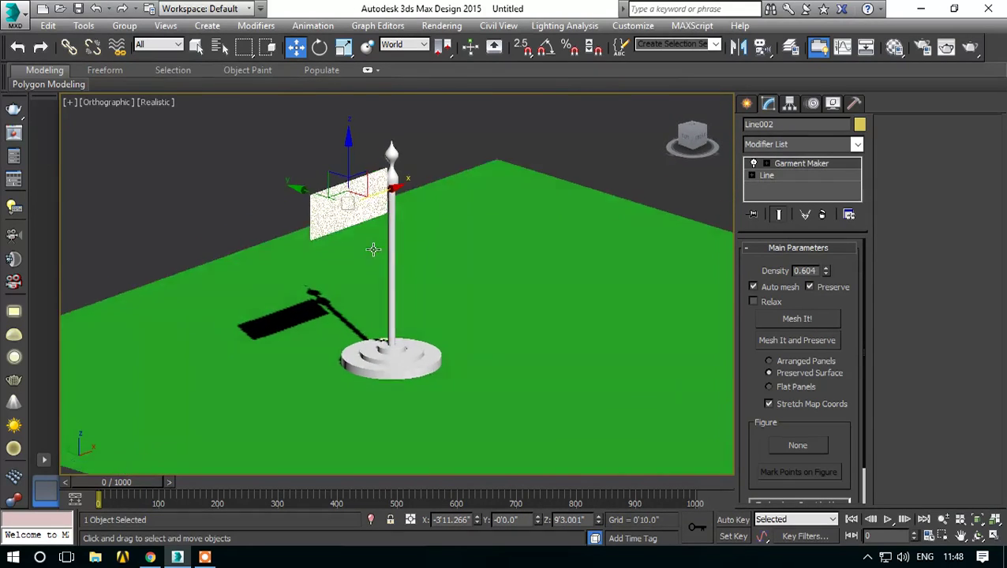
pyautogui.keyDown('alt'); pyautogui.moveTo(369, 241); pyautogui.dragTo(600, 200, button='middle'); pyautogui.keyUp('alt')
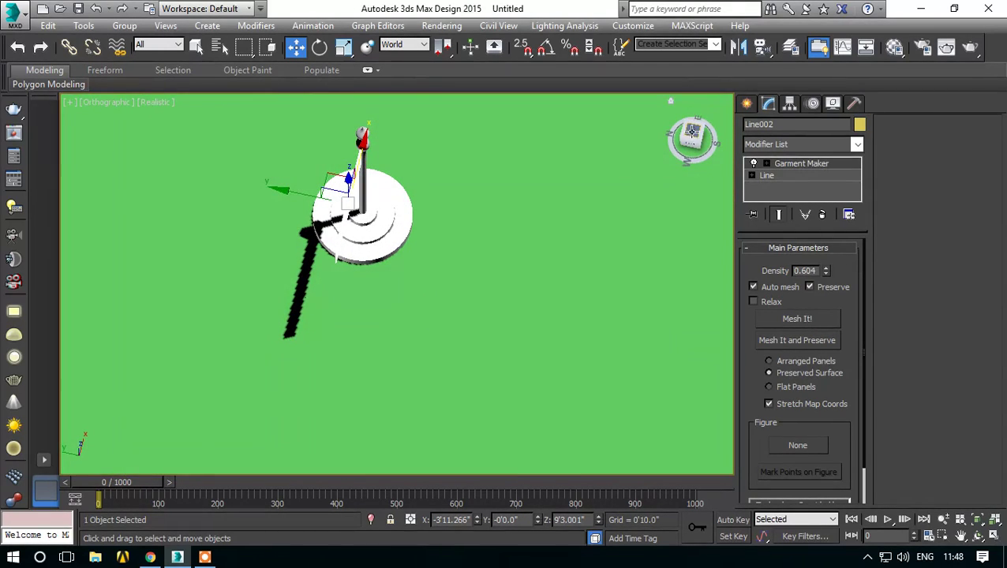
pyautogui.scroll(2, 508, 168)
pyautogui.scroll(5, 310, 153)
pyautogui.scroll(1, 415, 191)
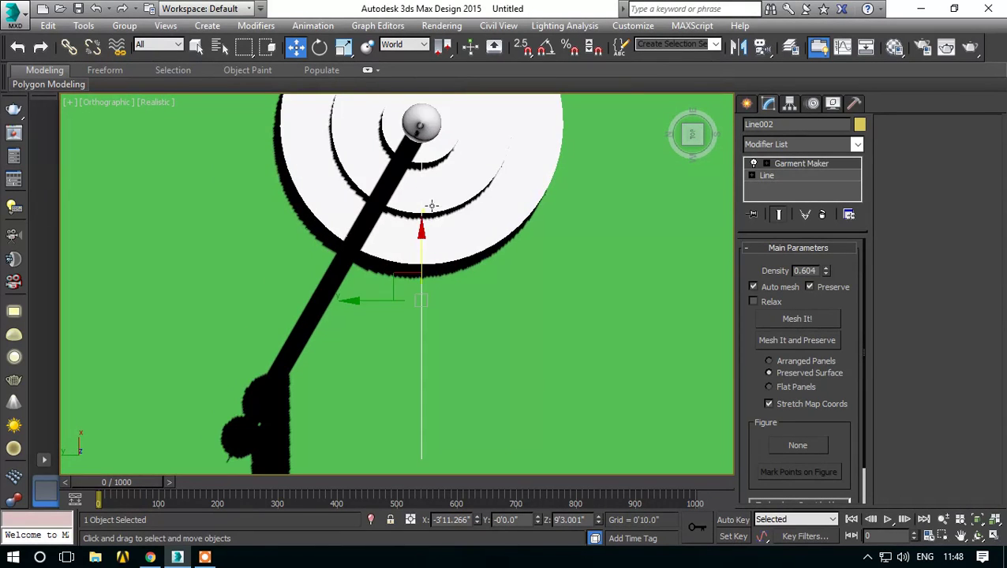
pyautogui.moveTo(431, 206); pyautogui.dragTo(414, 260, button='middle')
# - Switch to wireframe, nudge the cloth to Y -0'0.314", and view from the front
pyautogui.press('F3')
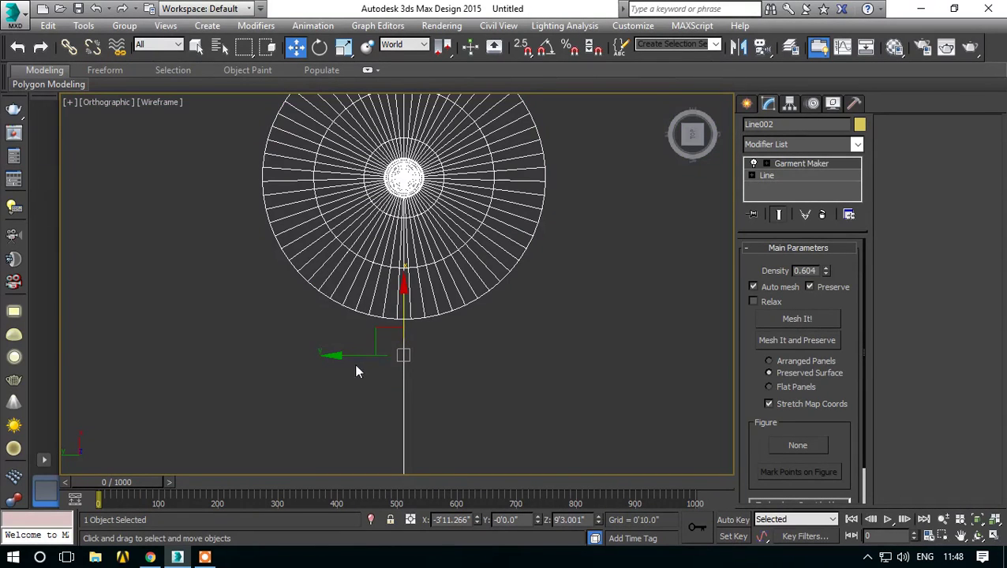
pyautogui.moveTo(352, 357); pyautogui.dragTo(353, 357)
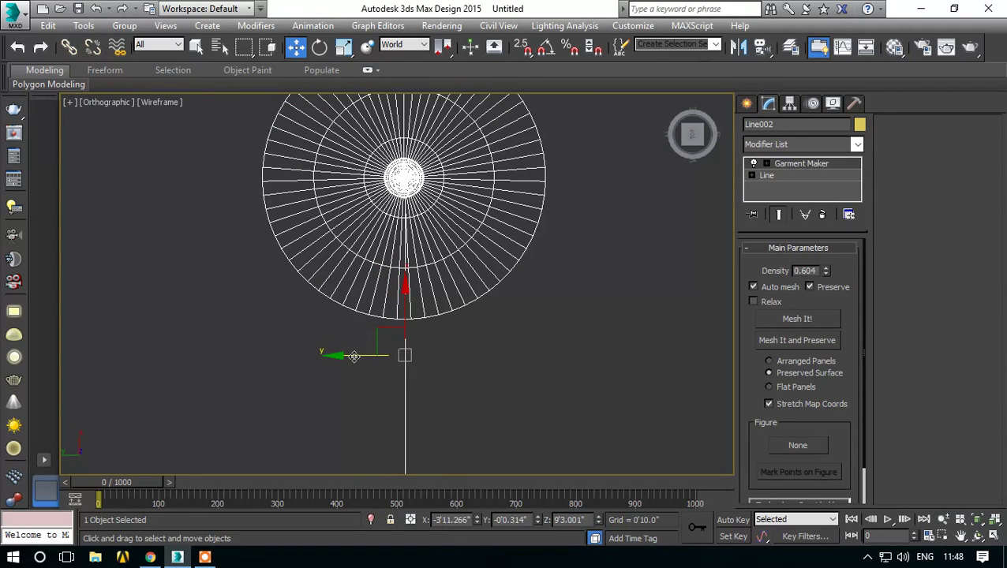
pyautogui.press('f')
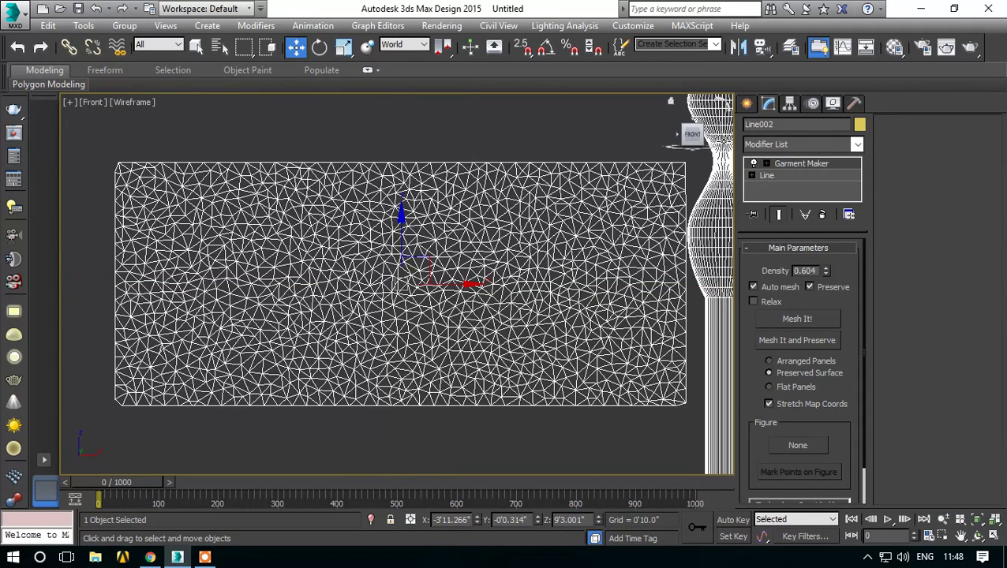
# - Move the flag cloth up along Z, higher beside the pole
pyautogui.scroll(-5, 448, 252)
pyautogui.moveTo(398, 205); pyautogui.dragTo(419, 170)
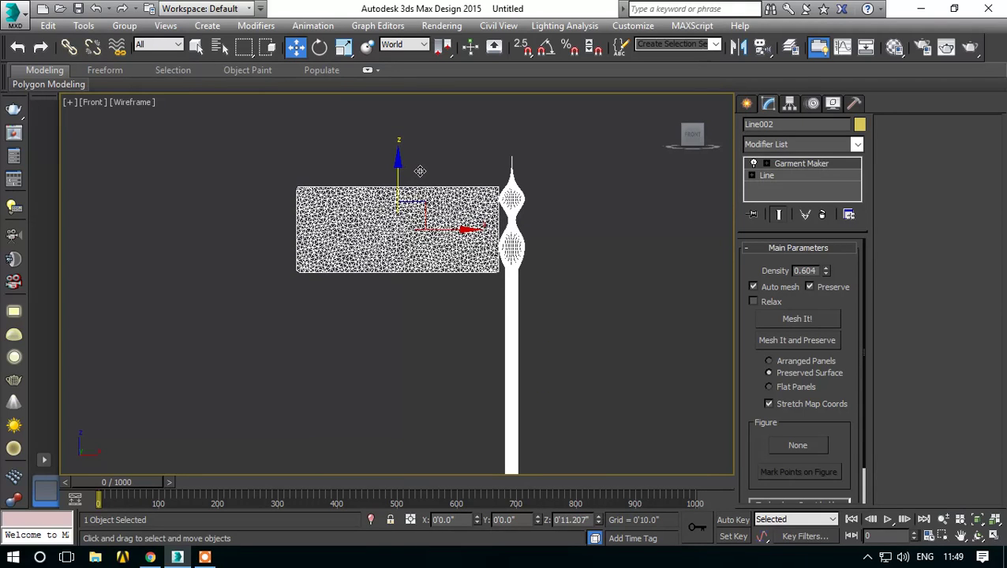
pyautogui.moveTo(420, 170); pyautogui.dragTo(420, 171)
pyautogui.scroll(4, 459, 299)
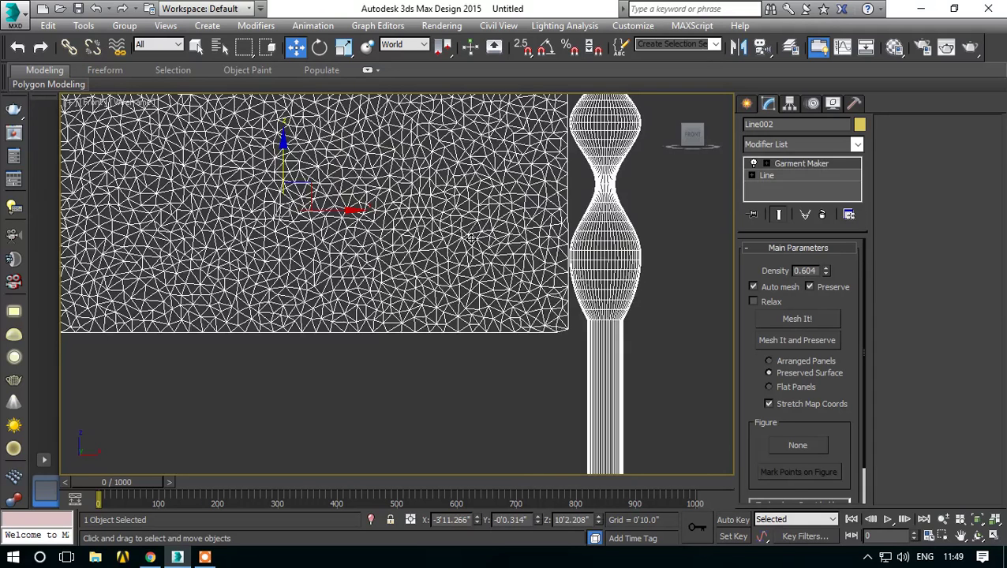
pyautogui.scroll(-2, 458, 299)
# - Add a Cloth modifier above Garment Maker on the flag
pyautogui.click(783, 143)
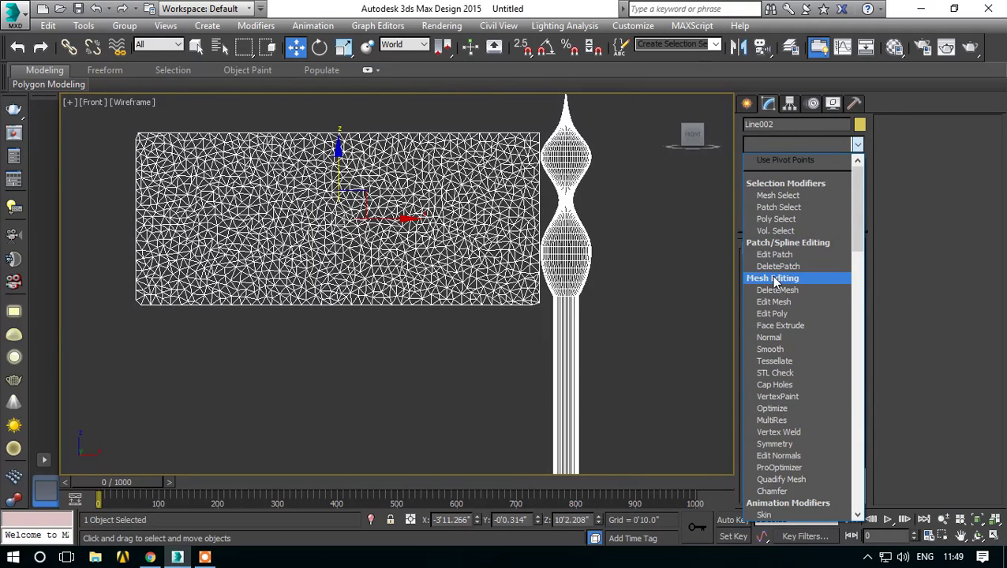
pyautogui.scroll(-5, 804, 268)
pyautogui.scroll(-1, 813, 206)
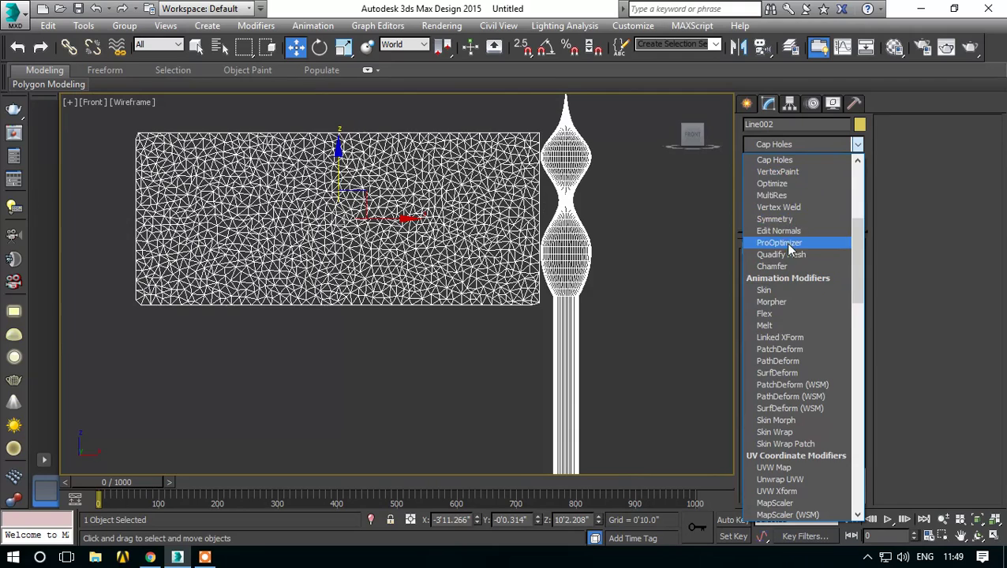
pyautogui.scroll(-3, 803, 182)
pyautogui.scroll(-7, 790, 186)
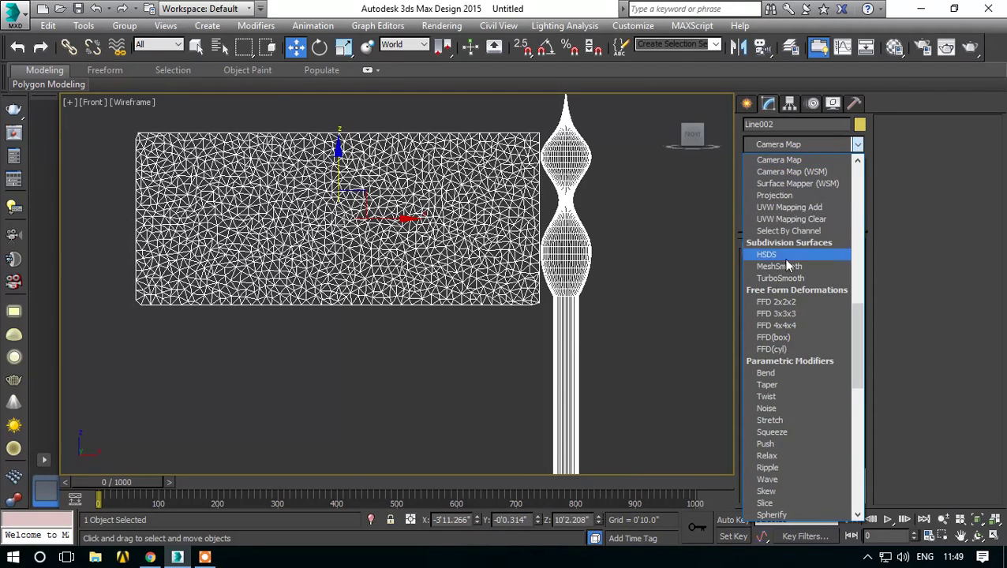
pyautogui.scroll(-10, 784, 258)
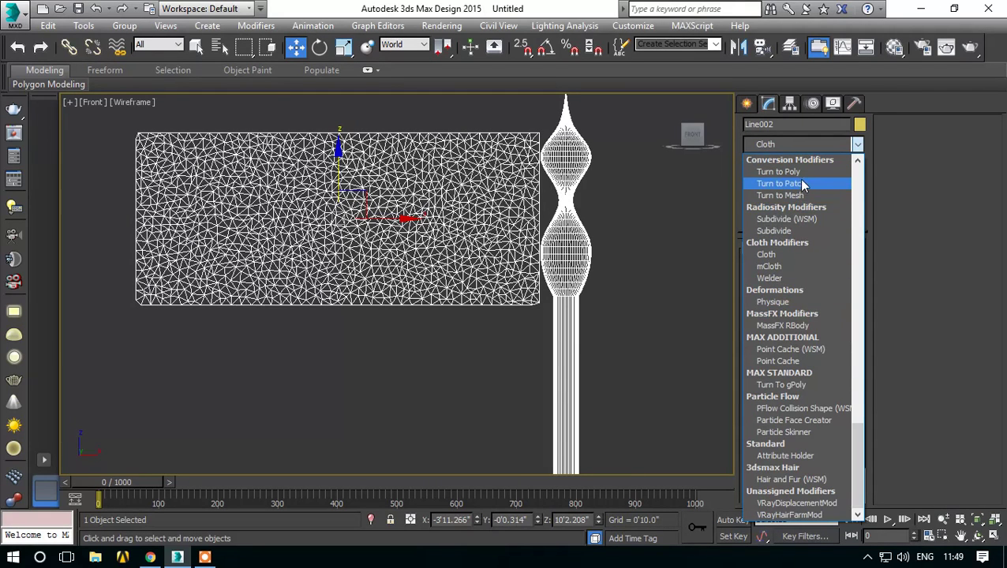
pyautogui.click(781, 254)
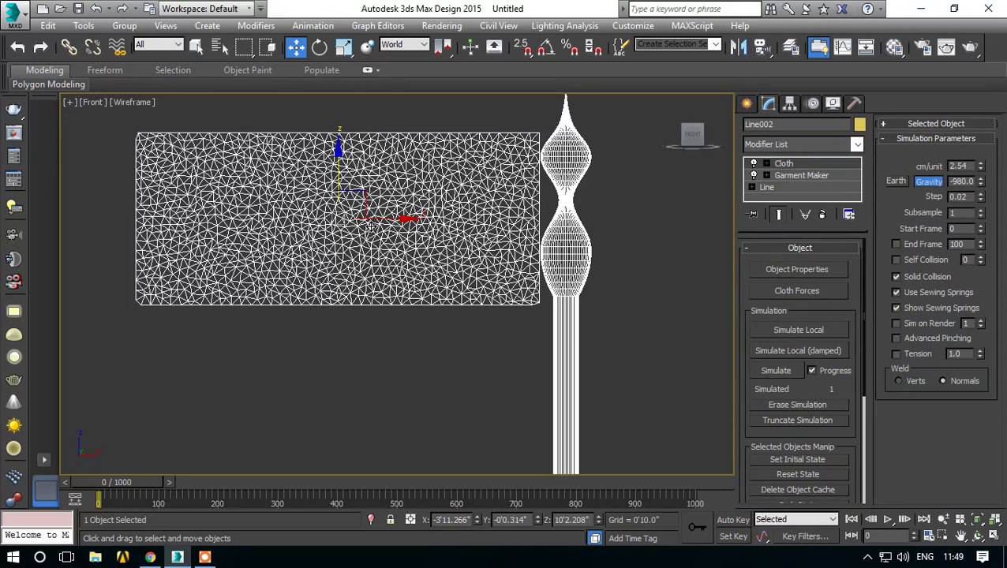
# - Make the flag a Cloth object using the Cotton fabric preset
pyautogui.click(784, 271)
pyautogui.click(360, 73)
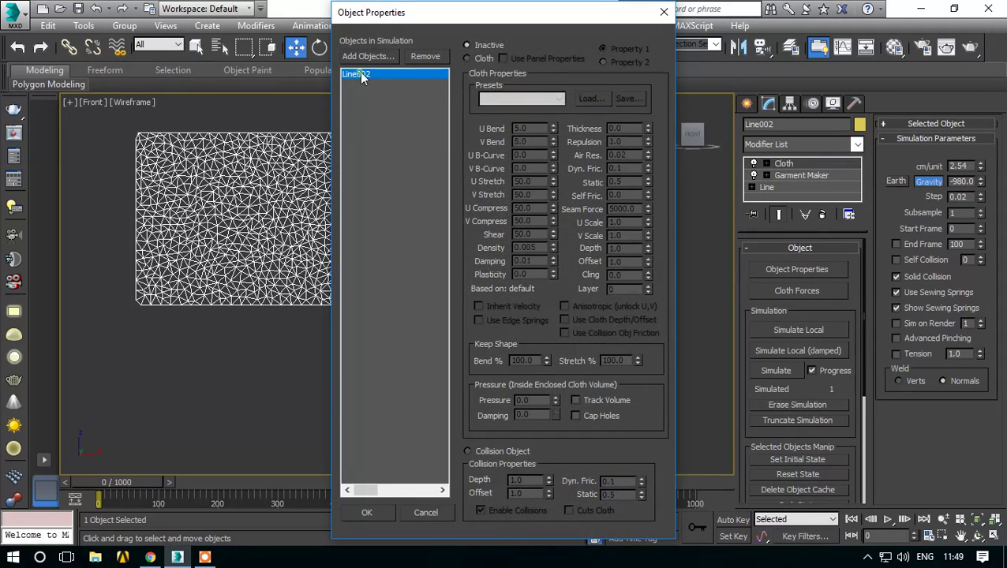
pyautogui.click(482, 60)
pyautogui.click(509, 99)
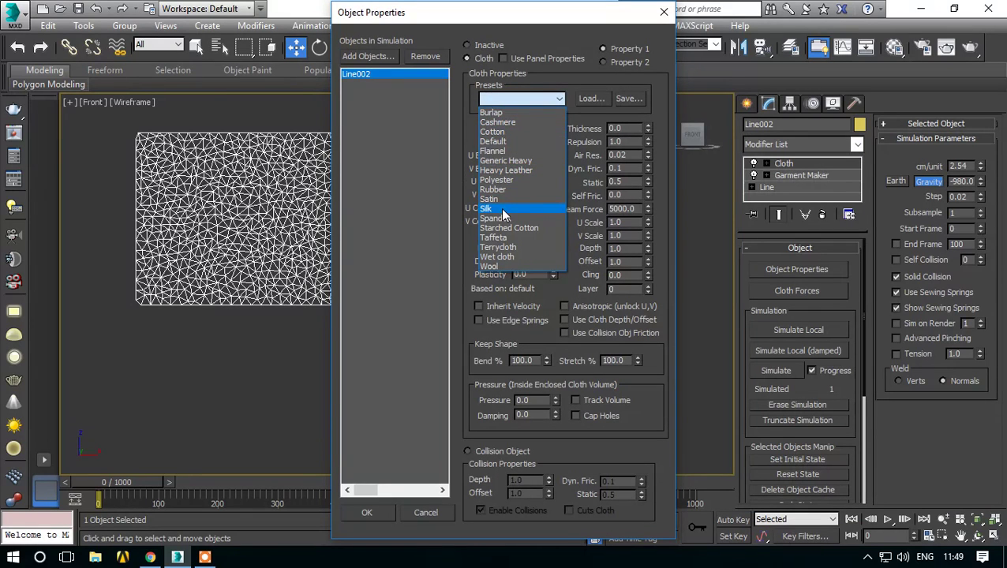
pyautogui.click(520, 131)
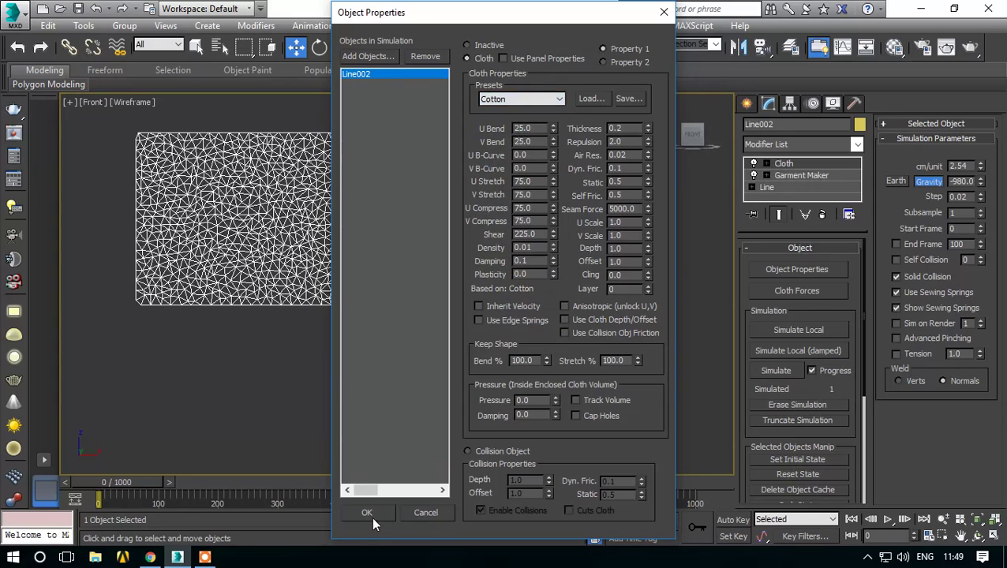
pyautogui.click(367, 515)
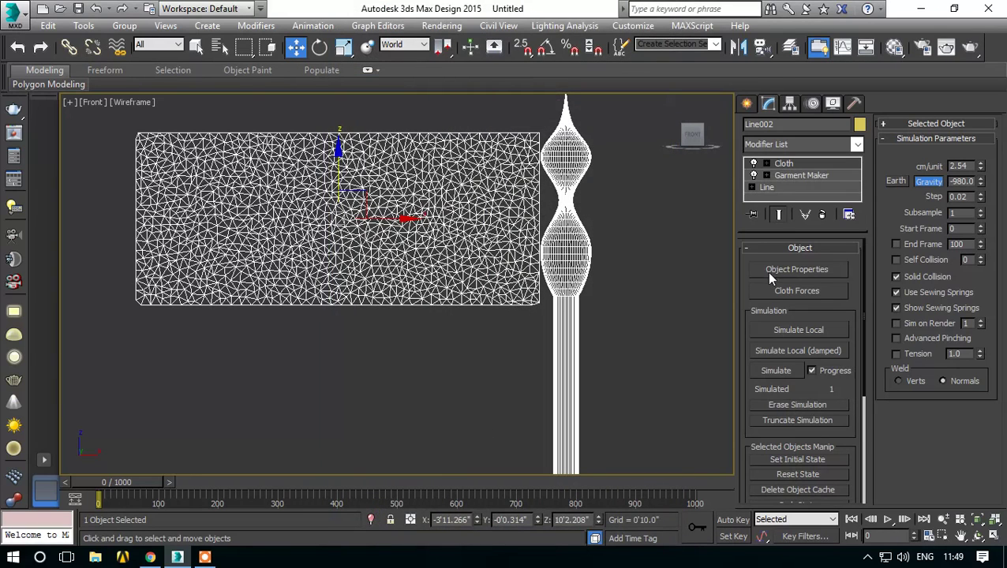
# - Add Line001, the pole, to the simulation as a Collision Object
pyautogui.click(769, 272)
pyautogui.click(369, 58)
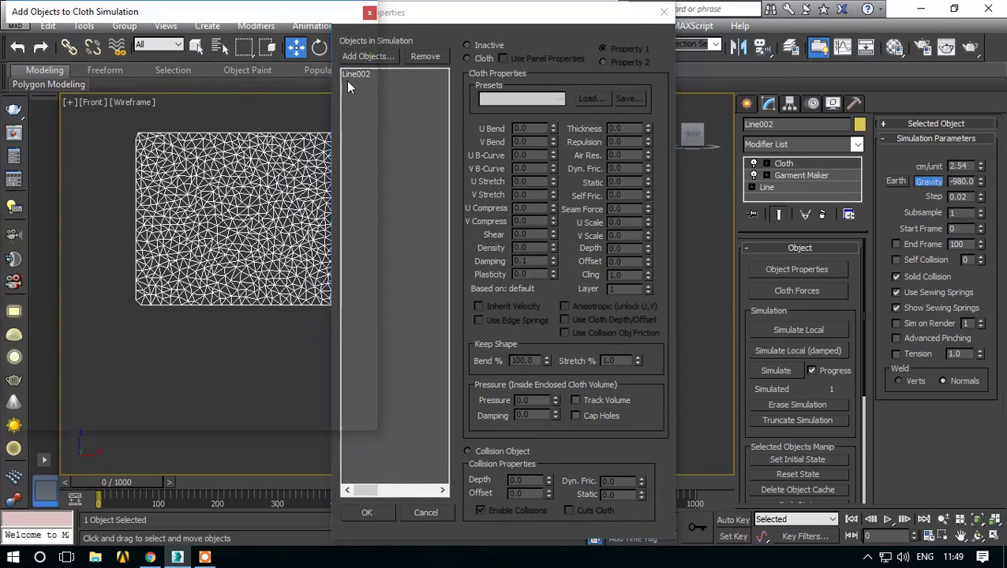
pyautogui.click(47, 119)
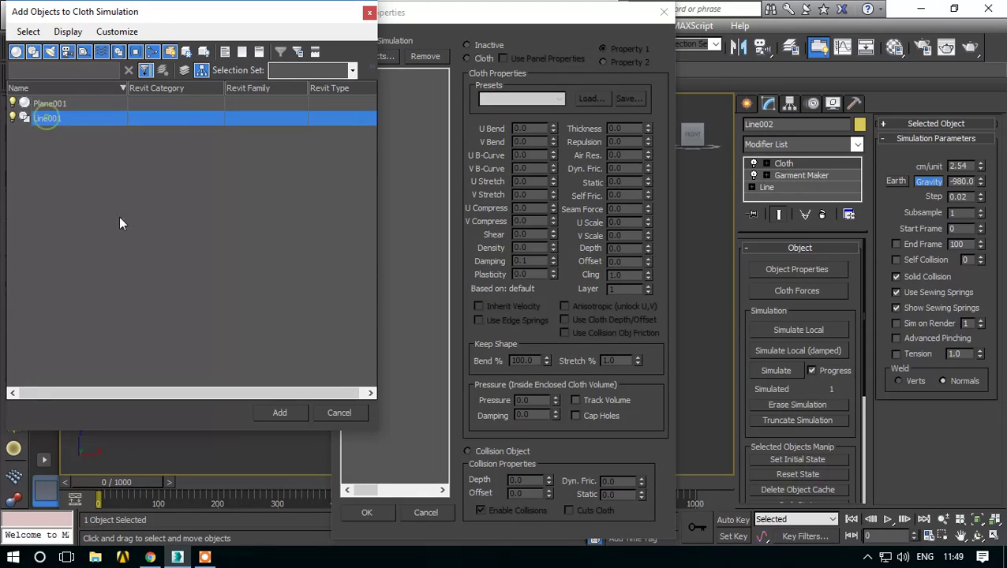
pyautogui.click(281, 413)
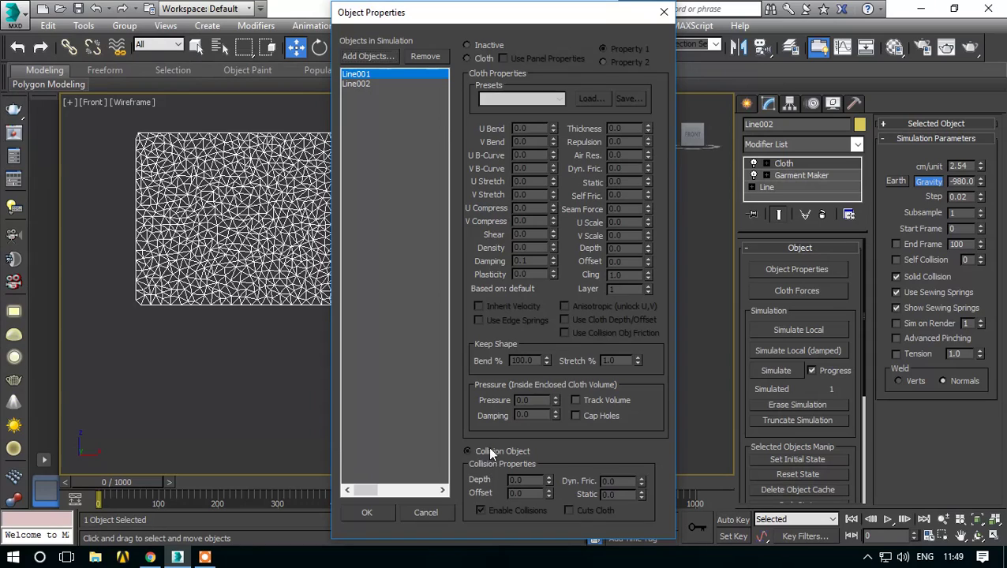
pyautogui.click(489, 453)
pyautogui.click(367, 512)
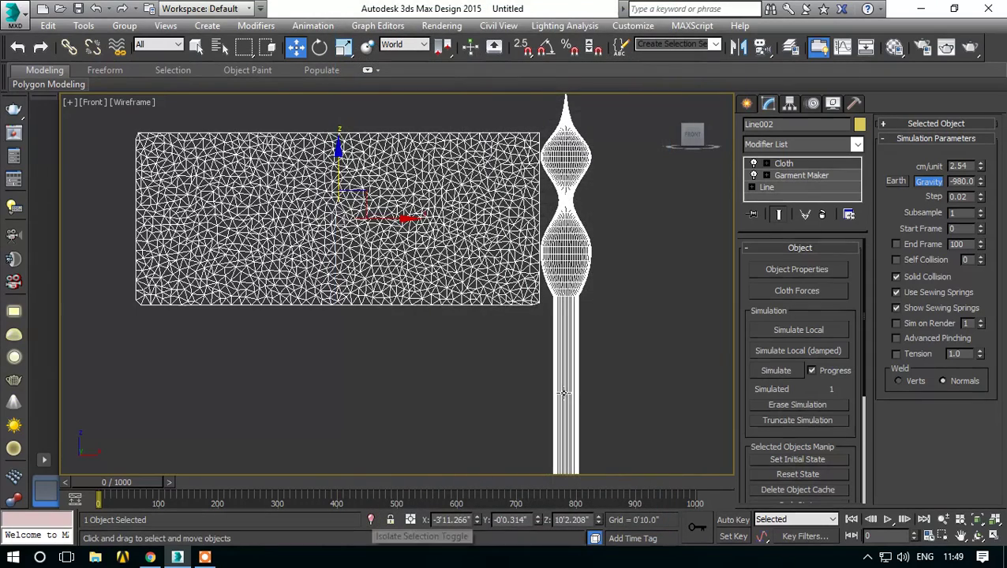
pyautogui.scroll(-2, 473, 329)
pyautogui.scroll(-1, 474, 334)
pyautogui.scroll(-1, 475, 341)
# - Recheck that Line001 is set as a Collision Object in the cloth properties
pyautogui.click(417, 291)
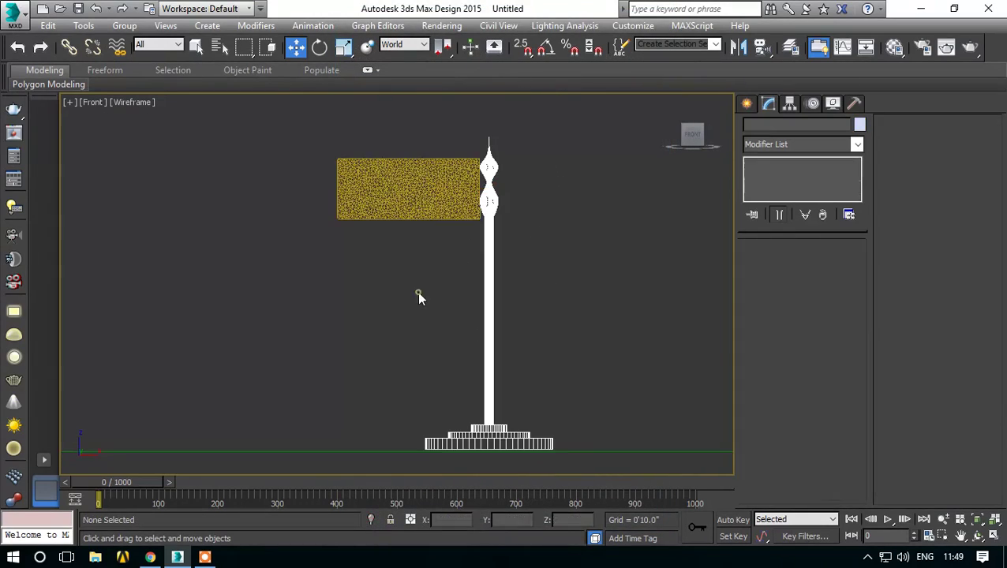
pyautogui.click(455, 198)
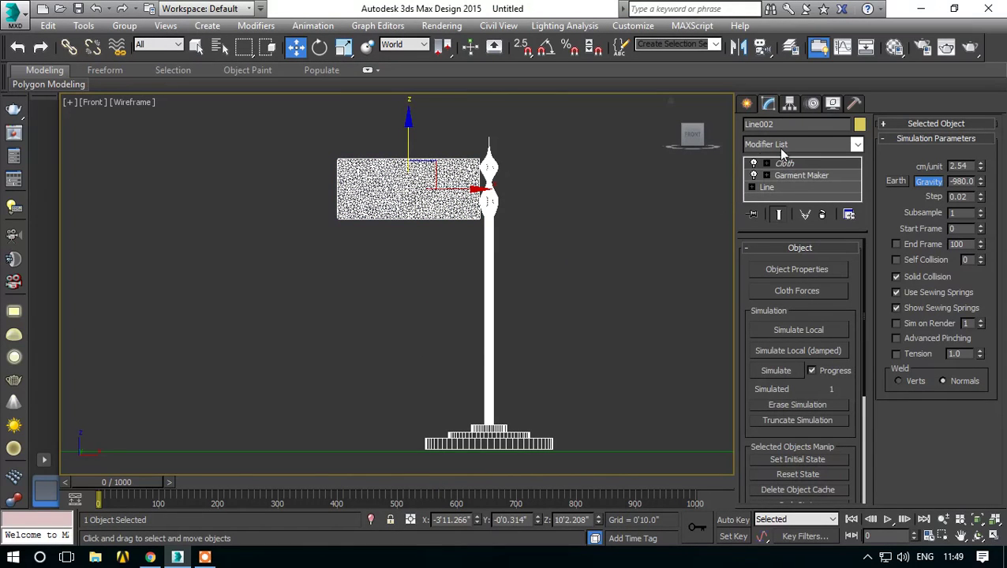
pyautogui.click(406, 281)
pyautogui.click(437, 207)
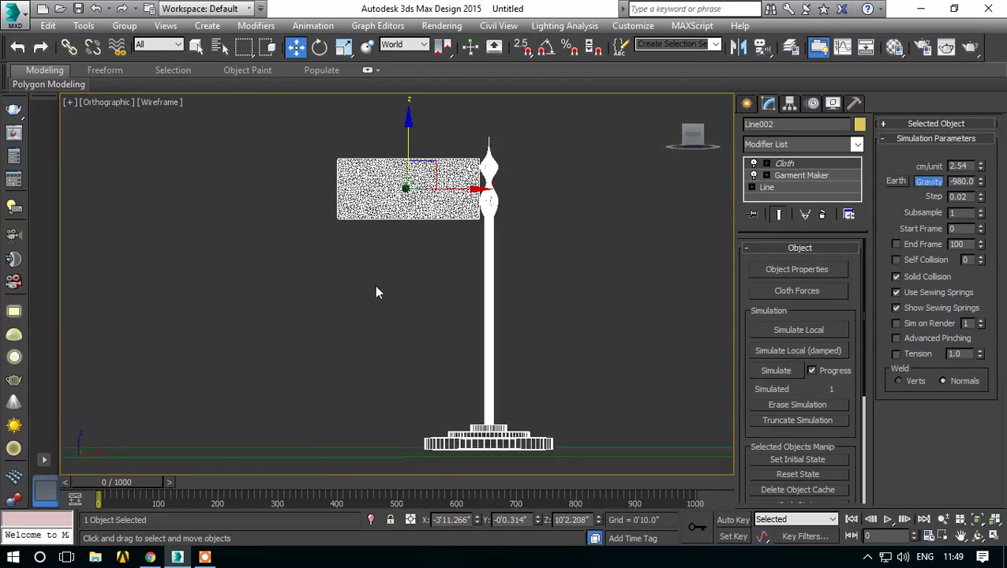
pyautogui.keyDown('alt'); pyautogui.moveTo(376, 290); pyautogui.dragTo(440, 219, button='middle'); pyautogui.keyUp('alt')
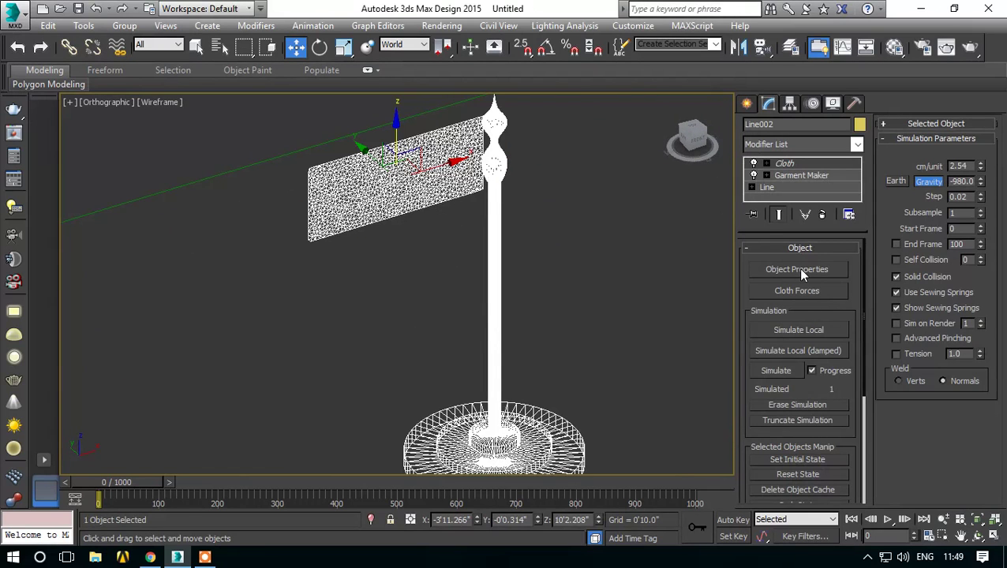
pyautogui.click(797, 269)
pyautogui.click(354, 74)
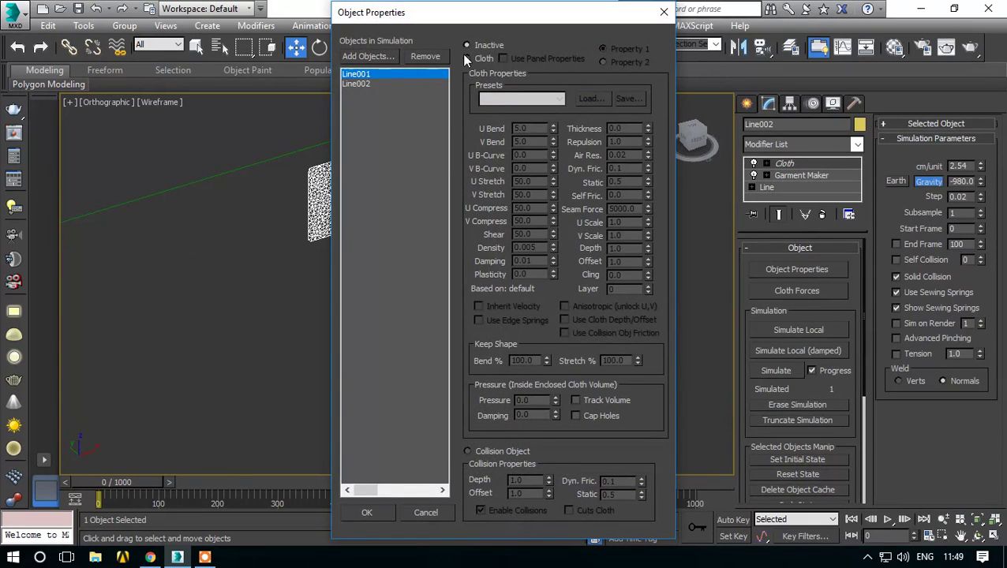
pyautogui.click(483, 451)
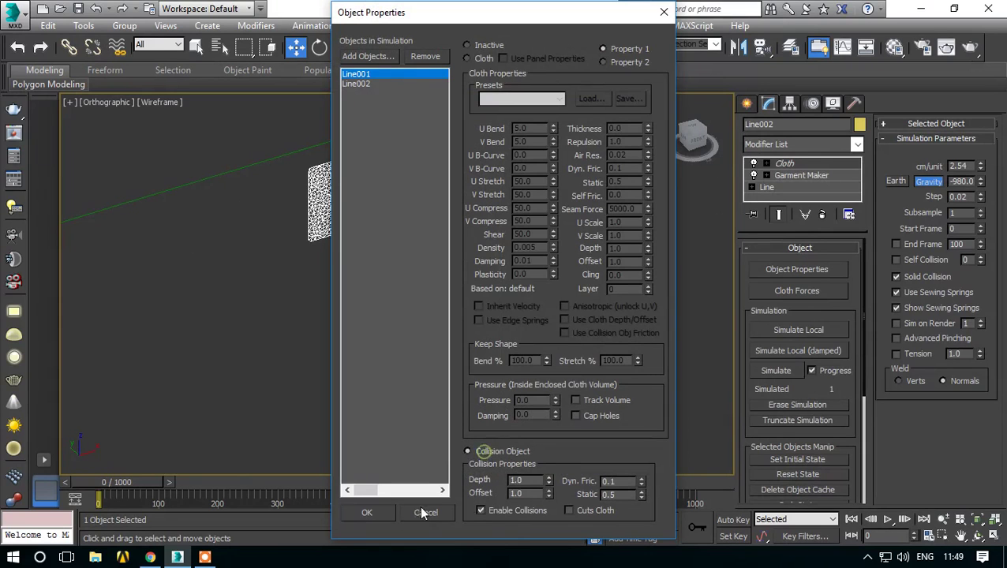
pyautogui.click(366, 513)
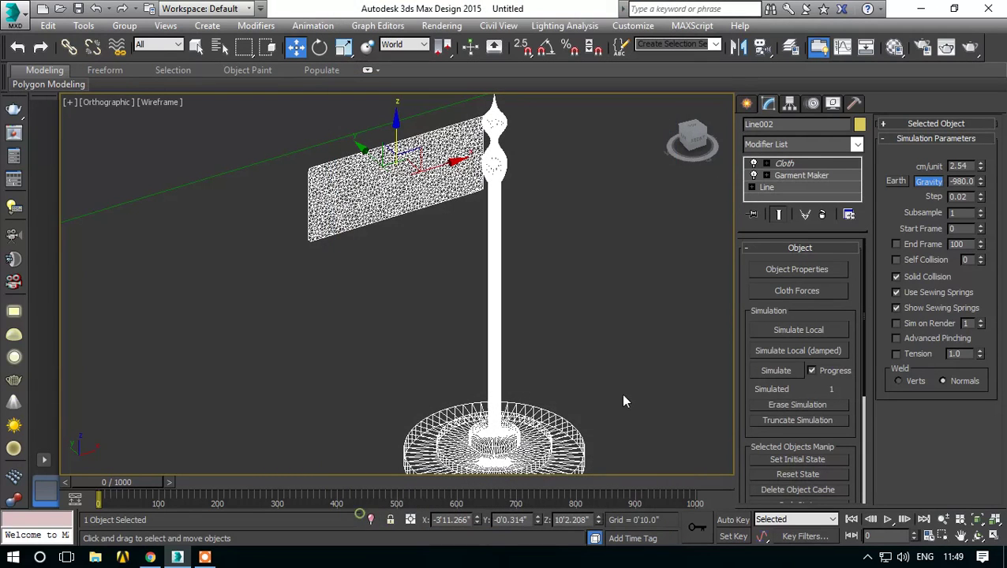
# - Reapply the Cotton preset to the Line002 flag cloth
pyautogui.click(793, 271)
pyautogui.click(377, 84)
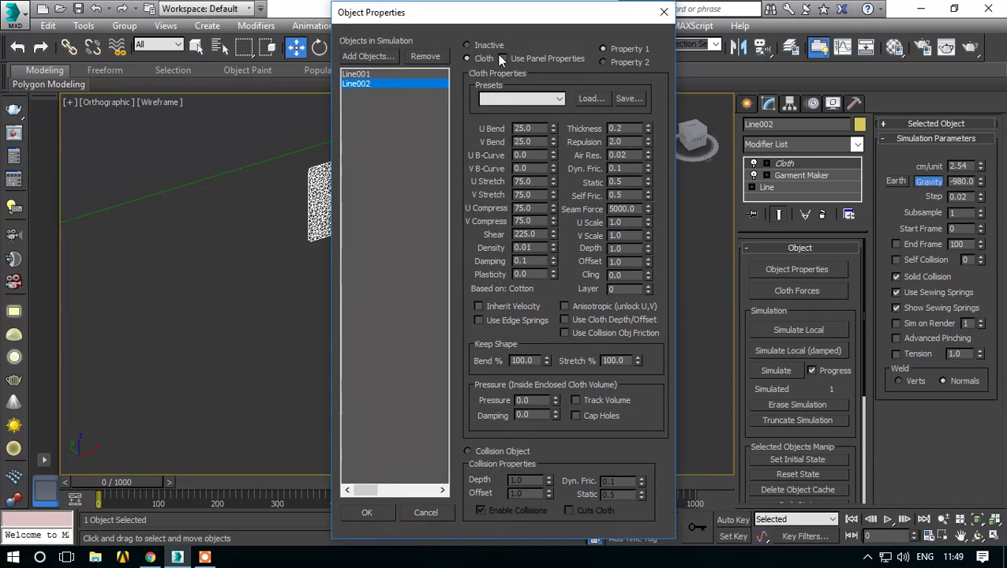
pyautogui.click(505, 99)
pyautogui.click(497, 134)
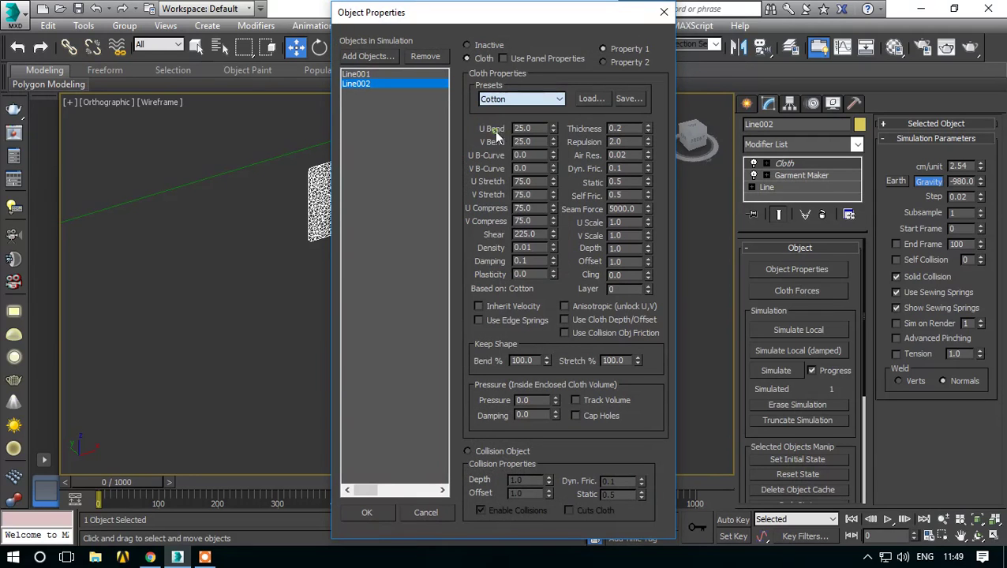
pyautogui.click(367, 513)
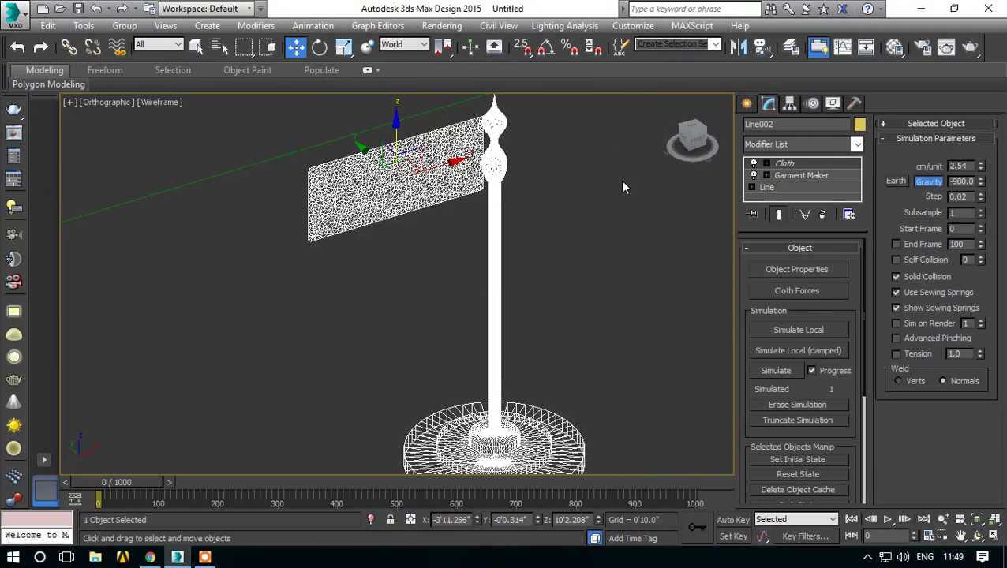
# - Show the flag and pole with realistic shading and expand the Cloth modifier
pyautogui.moveTo(494, 229)
pyautogui.keyDown('alt'); pyautogui.mouseDown(button='middle')
pyautogui.moveTo(467, 213)
pyautogui.moveTo(484, 225)
pyautogui.mouseUp(button='middle'); pyautogui.keyUp('alt')
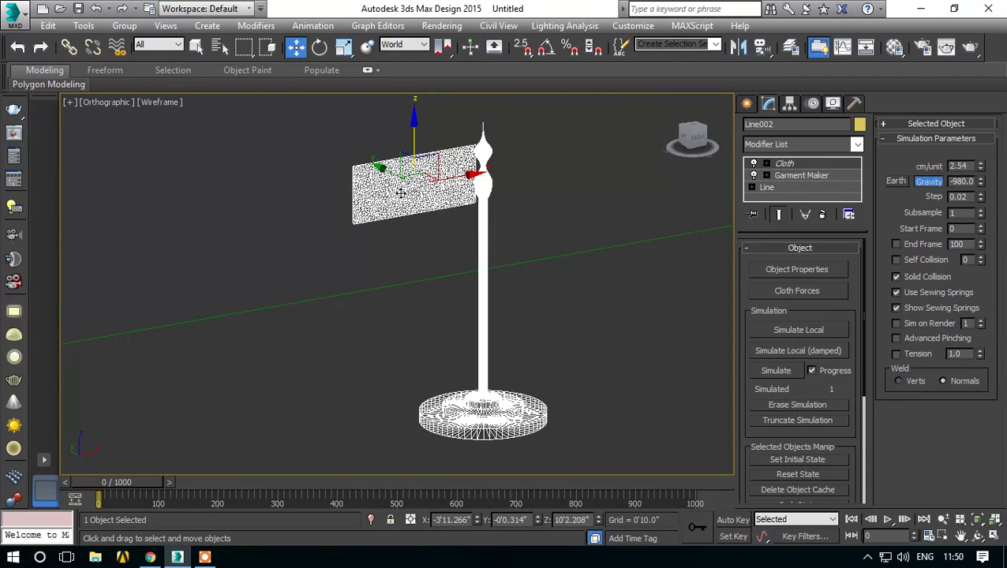
pyautogui.moveTo(461, 238)
pyautogui.keyDown('alt'); pyautogui.mouseDown(button='middle')
pyautogui.moveTo(479, 220)
pyautogui.moveTo(427, 279)
pyautogui.moveTo(479, 289)
pyautogui.moveTo(454, 299)
pyautogui.moveTo(436, 276)
pyautogui.moveTo(377, 258)
pyautogui.moveTo(420, 264)
pyautogui.mouseUp(button='middle'); pyautogui.keyUp('alt')
pyautogui.press('F3')
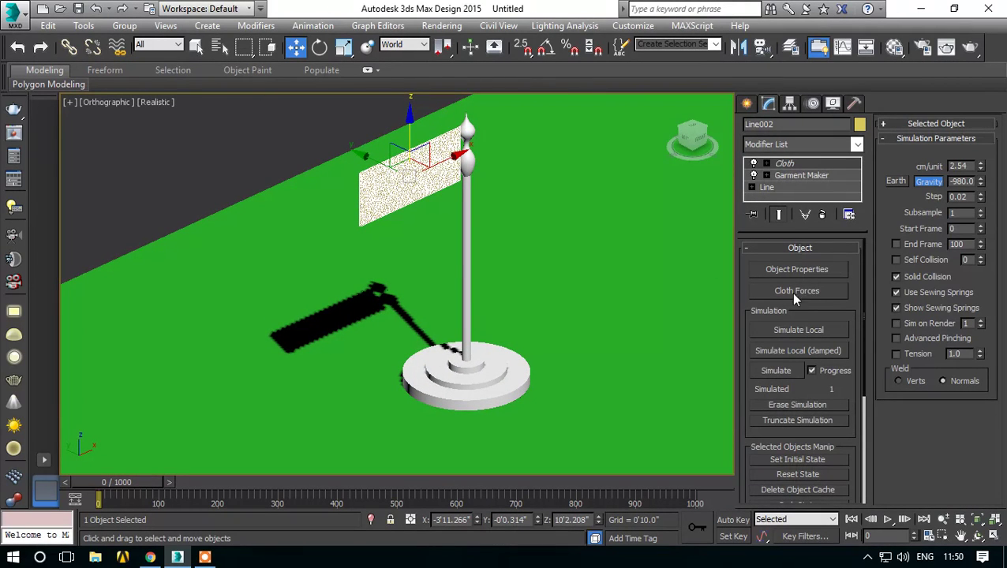
pyautogui.click(766, 163)
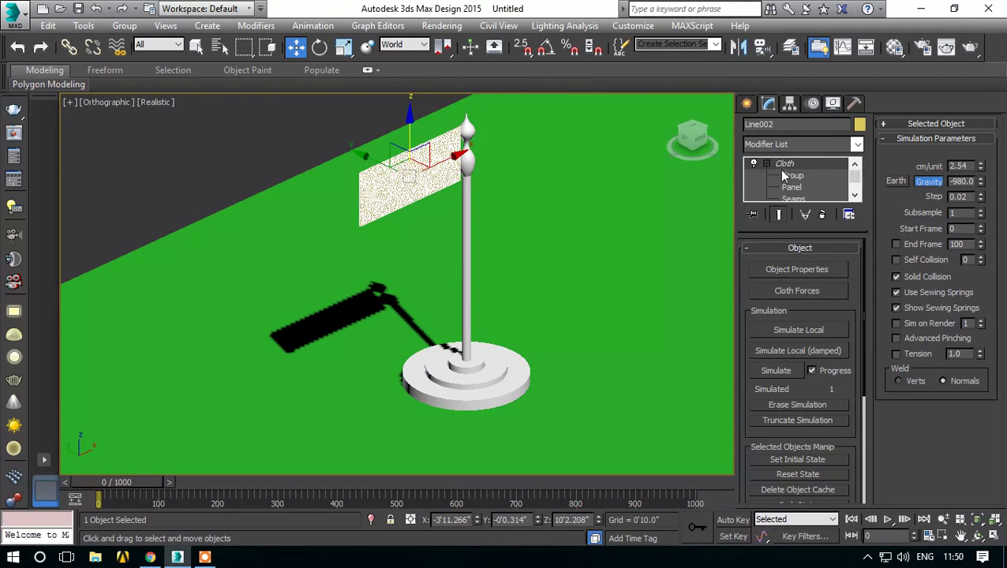
# - In the Cloth Group level, select the flag's pole-side vertices from the front view
pyautogui.click(793, 176)
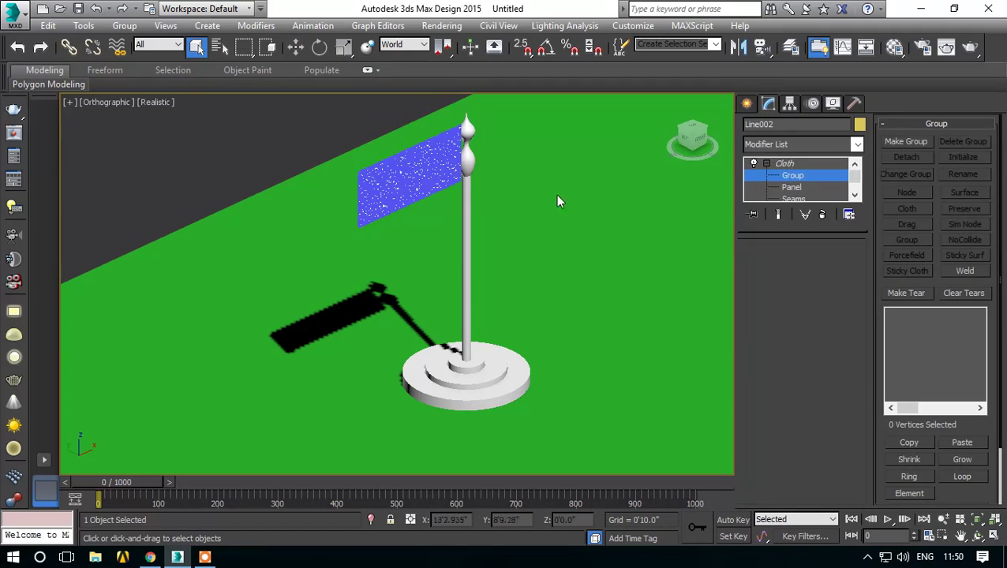
pyautogui.press('f')
pyautogui.press('z')
pyautogui.scroll(4, 487, 189)
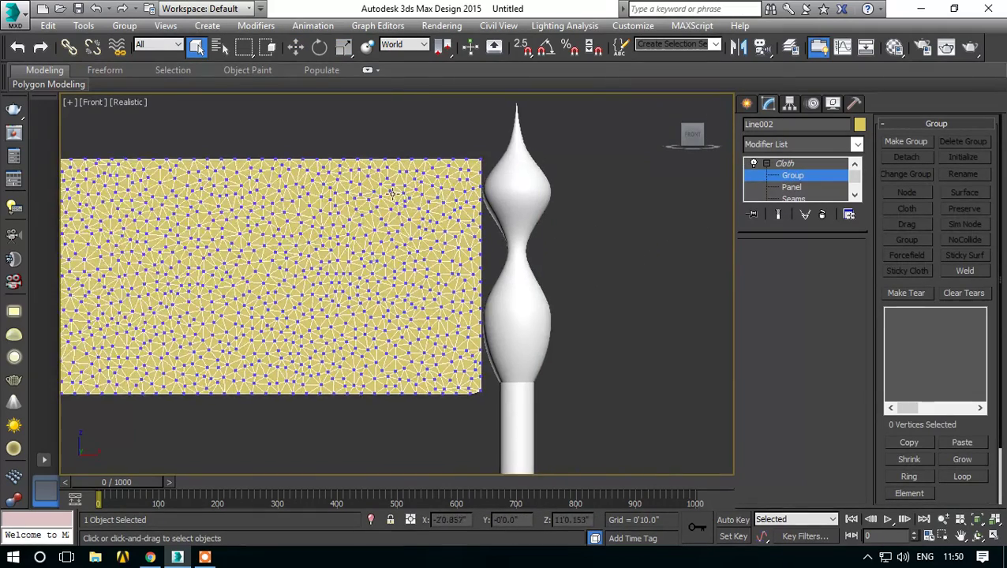
pyautogui.moveTo(536, 125); pyautogui.dragTo(511, 174)
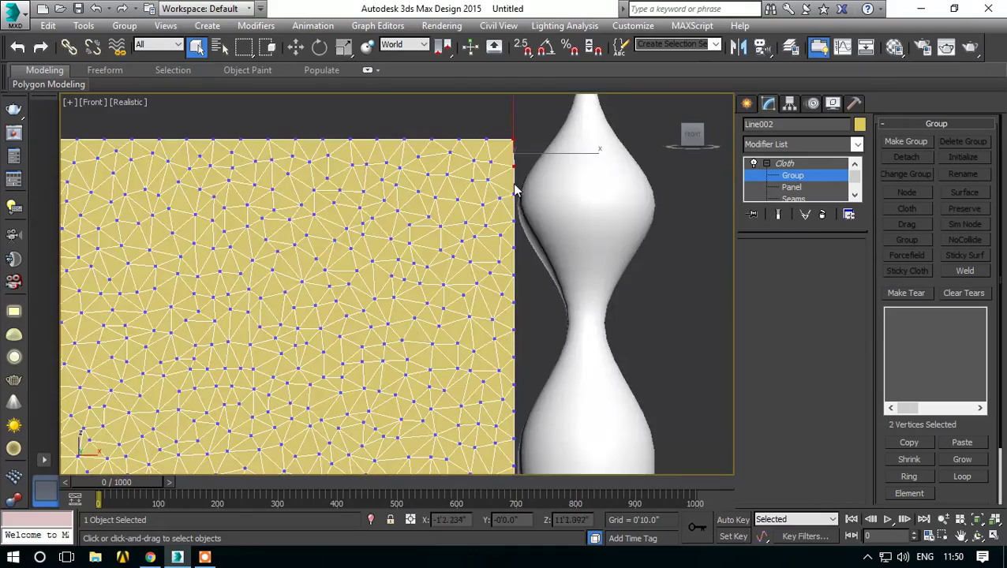
pyautogui.scroll(-3, 495, 140)
pyautogui.scroll(3, 476, 298)
pyautogui.moveTo(493, 235); pyautogui.dragTo(465, 310)
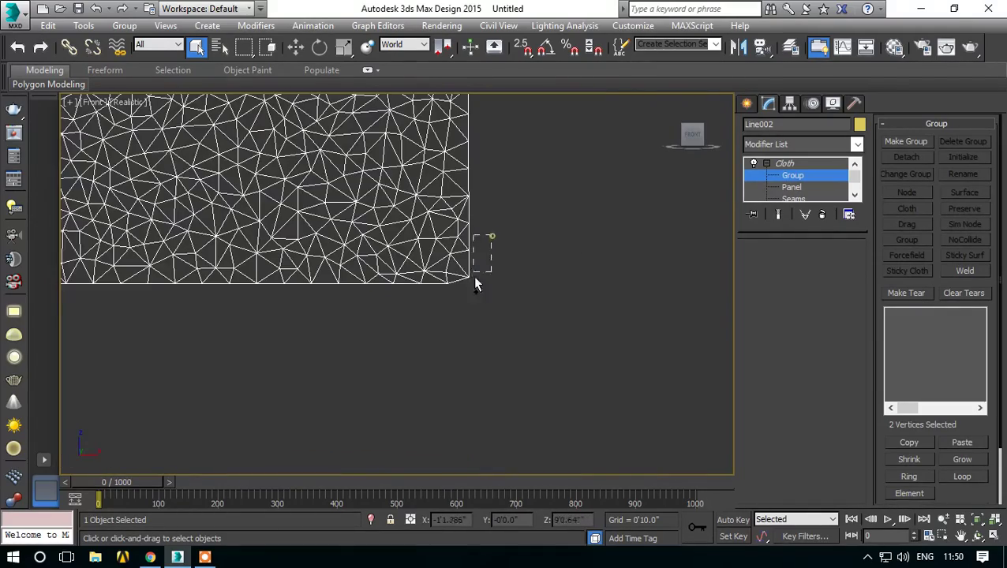
pyautogui.scroll(-3, 572, 273)
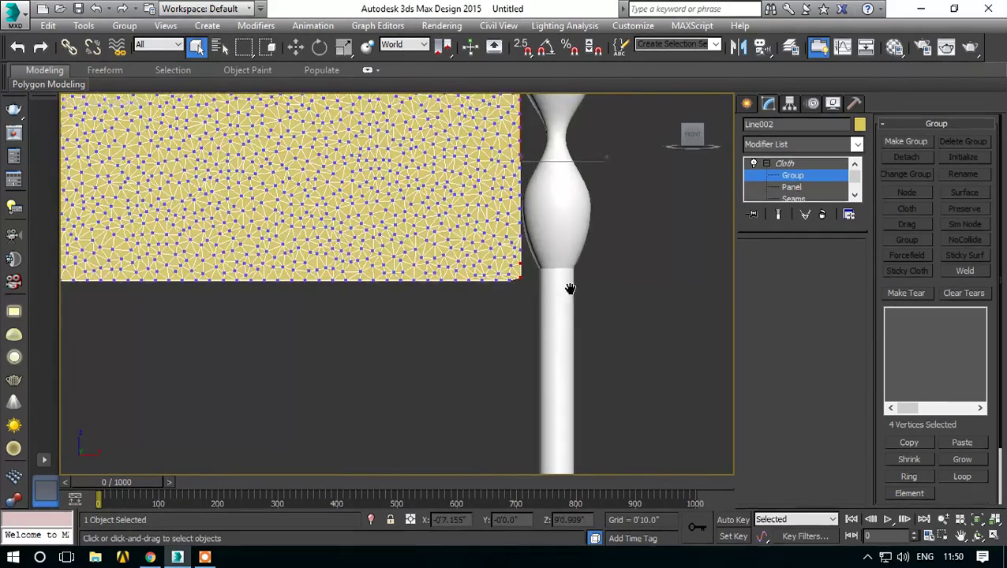
# - Make the vertices Group001 and attach it to the pole as a Node
pyautogui.click(904, 140)
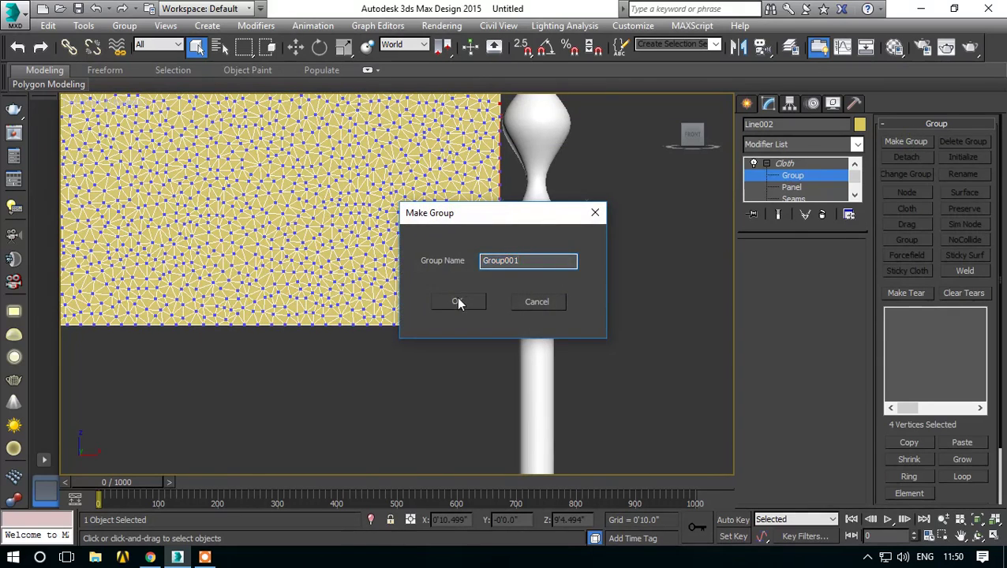
pyautogui.click(457, 299)
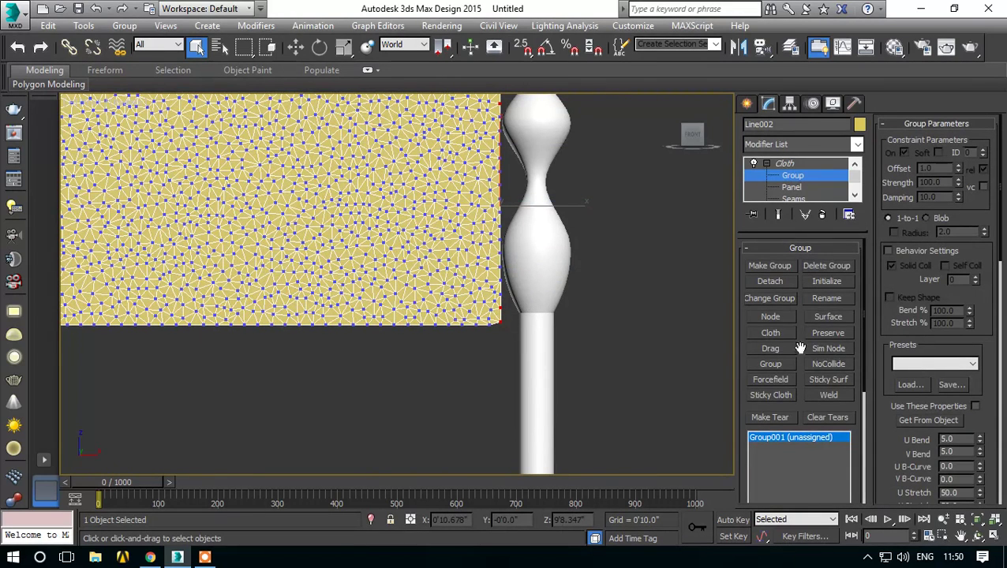
pyautogui.click(825, 349)
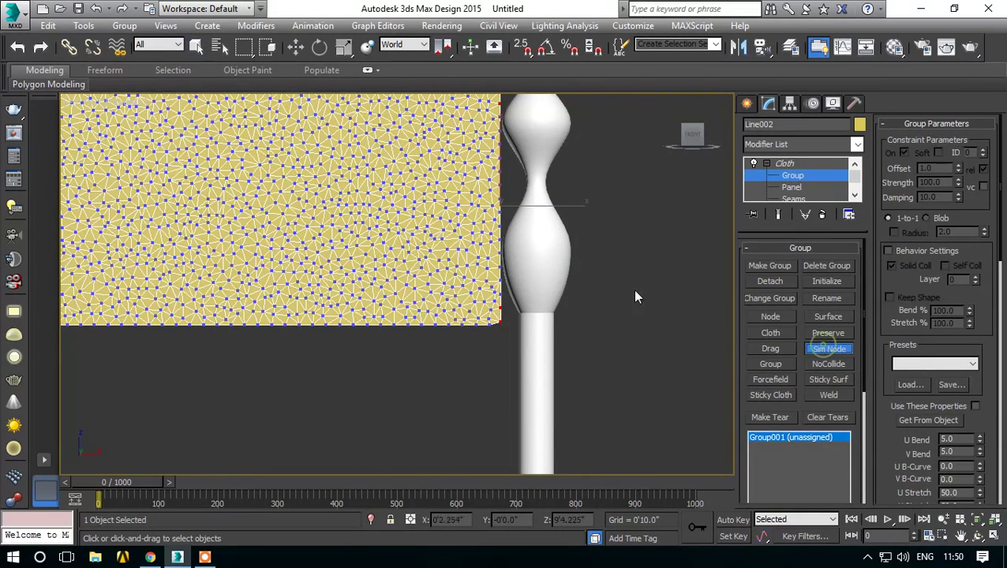
pyautogui.click(549, 268)
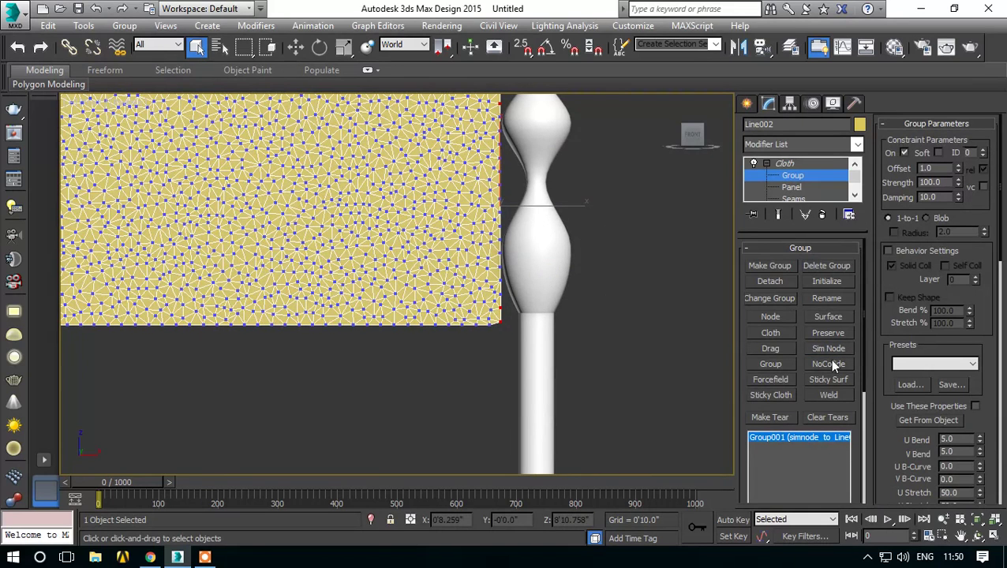
pyautogui.scroll(-2, 612, 310)
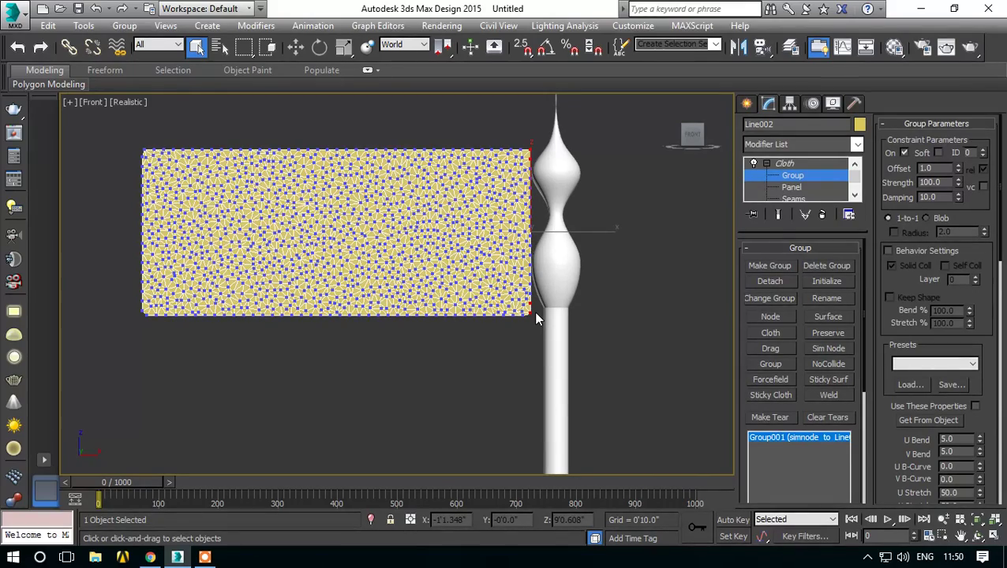
pyautogui.moveTo(534, 313)
pyautogui.keyDown('alt'); pyautogui.mouseDown(button='middle')
pyautogui.moveTo(566, 329)
pyautogui.moveTo(532, 337)
pyautogui.mouseUp(button='middle'); pyautogui.keyUp('alt')
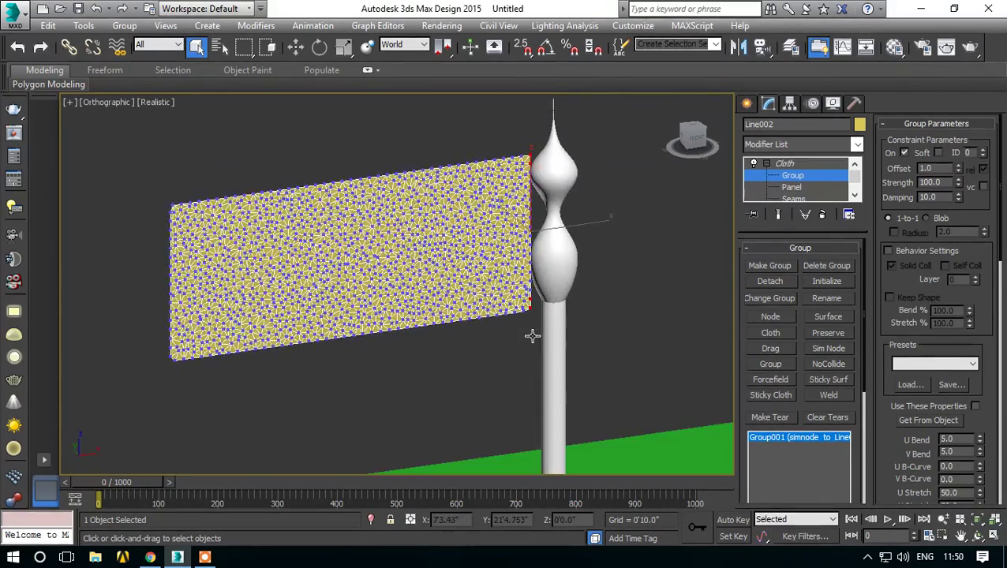
pyautogui.scroll(-3, 532, 336)
pyautogui.scroll(-2, 499, 271)
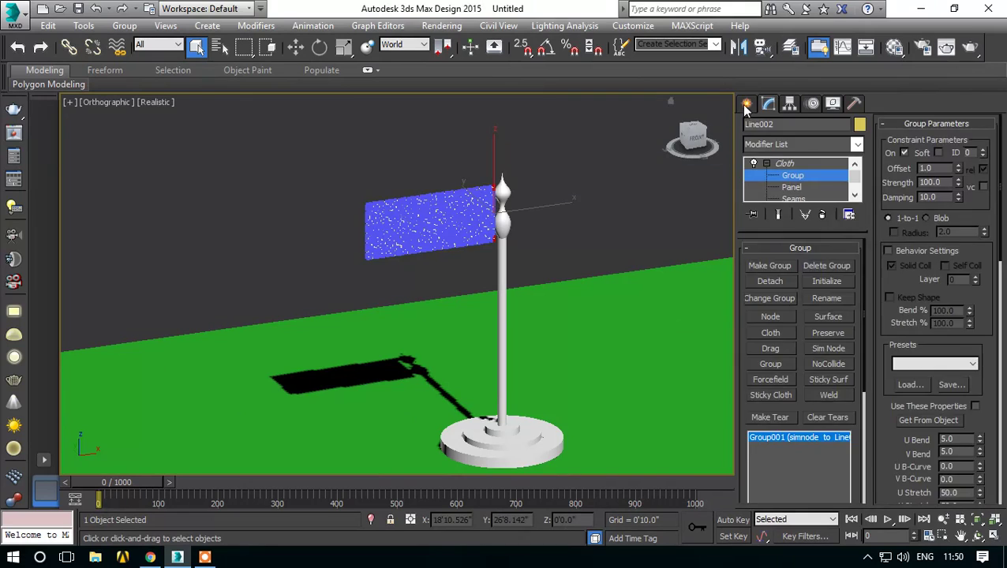
# - Create a Wind and a Gravity space warp on the ground beside the pole
pyautogui.click(747, 103)
pyautogui.click(666, 203)
pyautogui.keyDown('alt'); pyautogui.moveTo(665, 203); pyautogui.dragTo(678, 152, button='middle'); pyautogui.keyUp('alt')
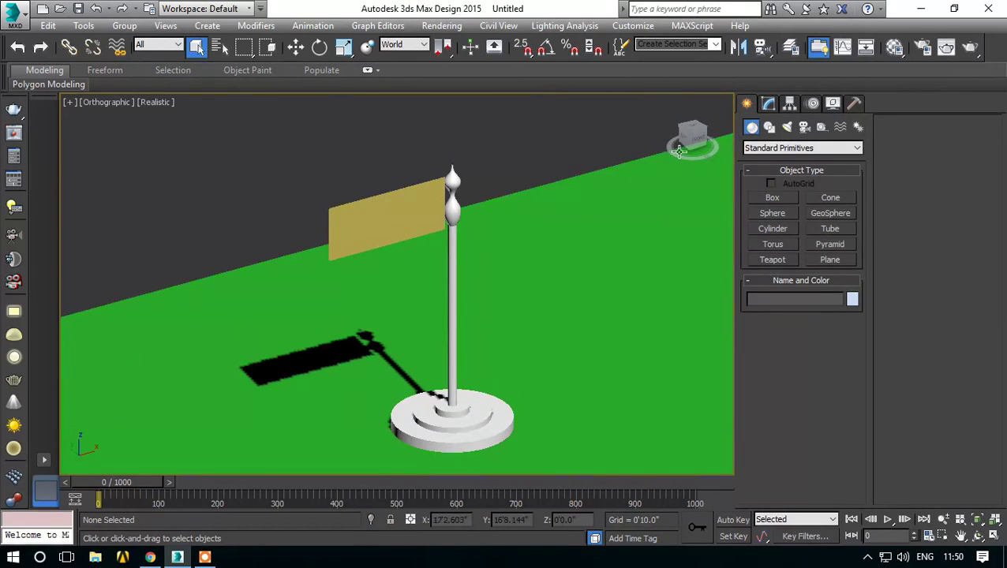
pyautogui.click(839, 127)
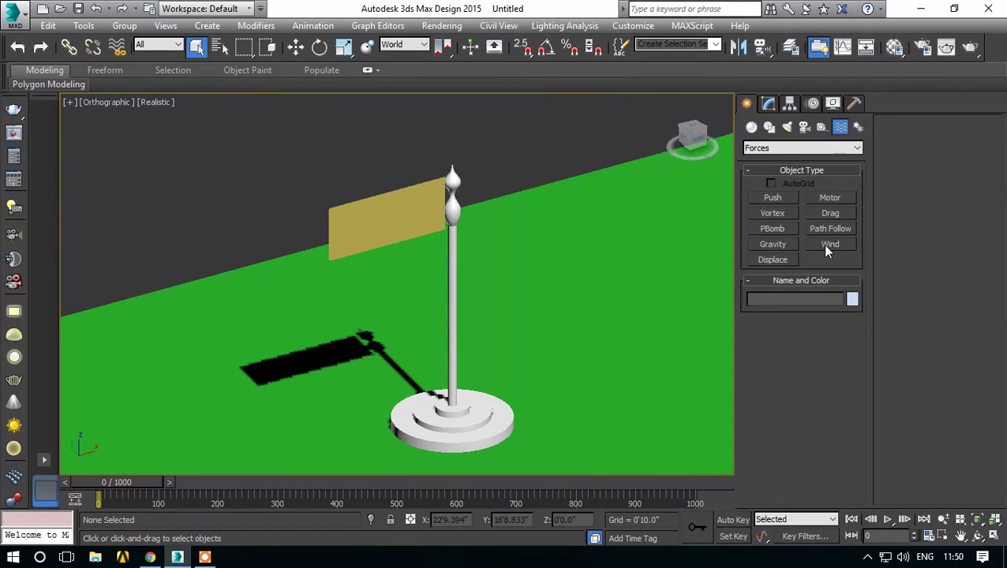
pyautogui.click(827, 243)
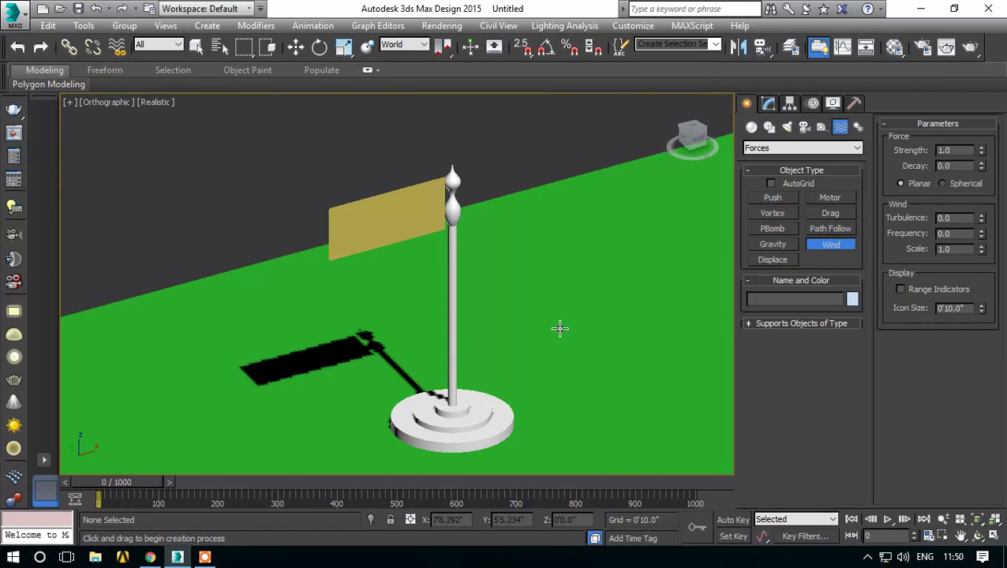
pyautogui.moveTo(559, 328); pyautogui.dragTo(575, 348)
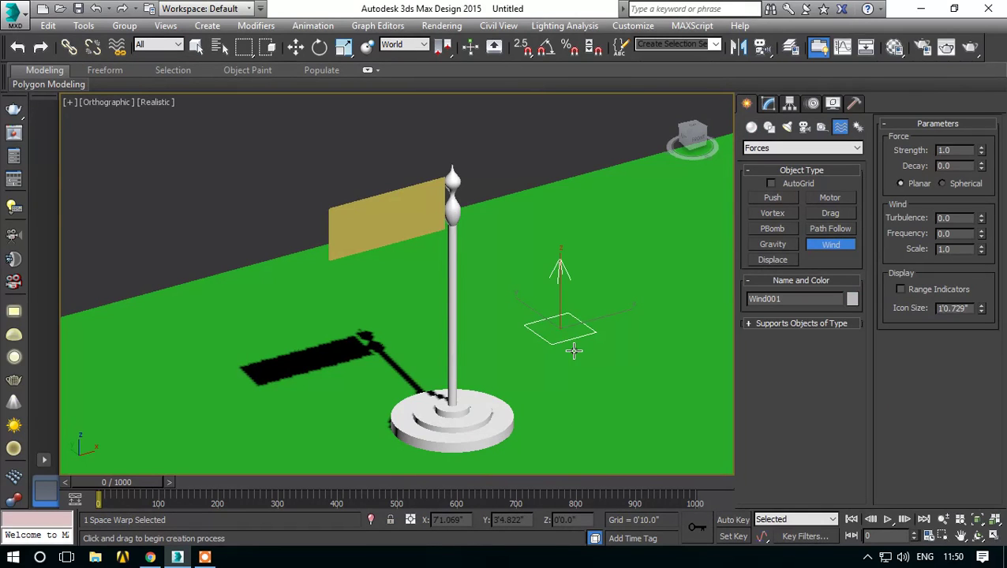
pyautogui.click(770, 246)
pyautogui.moveTo(303, 427); pyautogui.dragTo(311, 445)
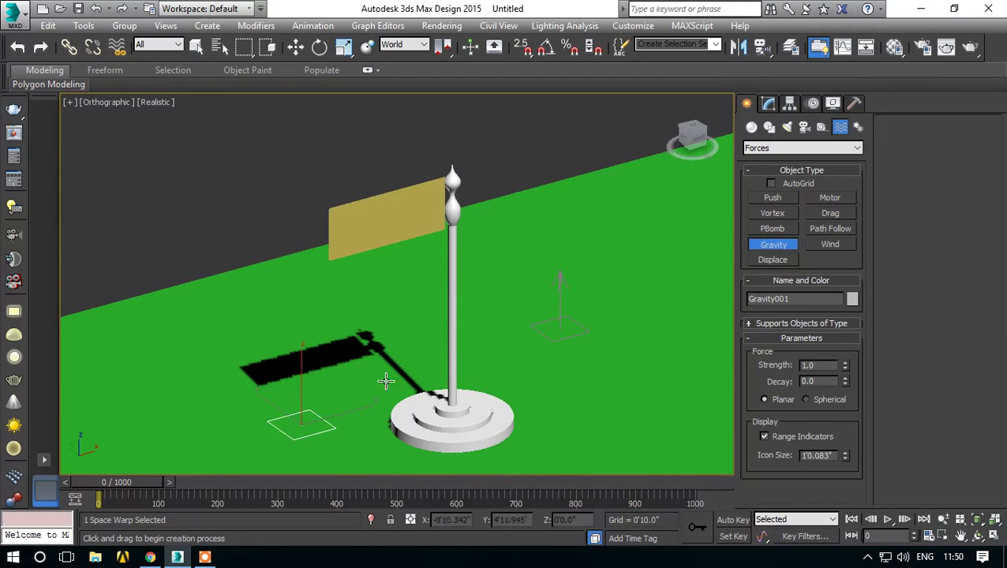
pyautogui.press('q')
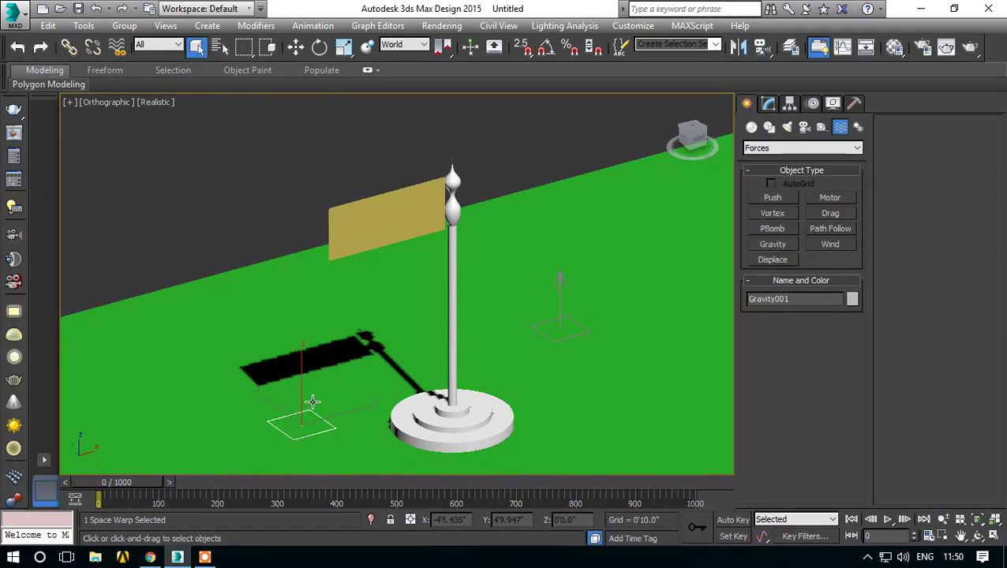
# - Raise the gravity and wind forces up off the ground
pyautogui.press('w')
pyautogui.moveTo(313, 402); pyautogui.dragTo(483, 343)
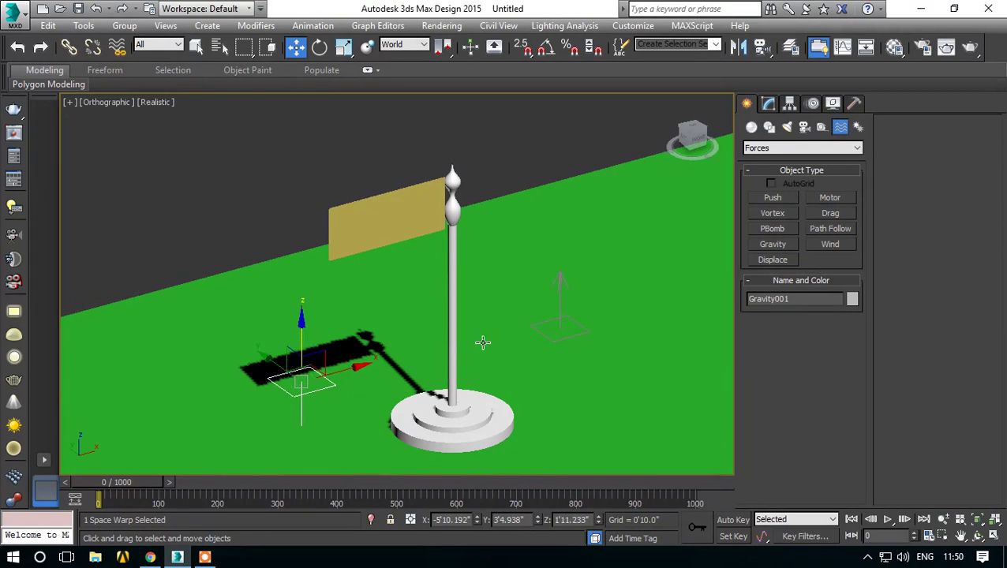
pyautogui.click(560, 315)
pyautogui.moveTo(559, 278); pyautogui.dragTo(557, 166)
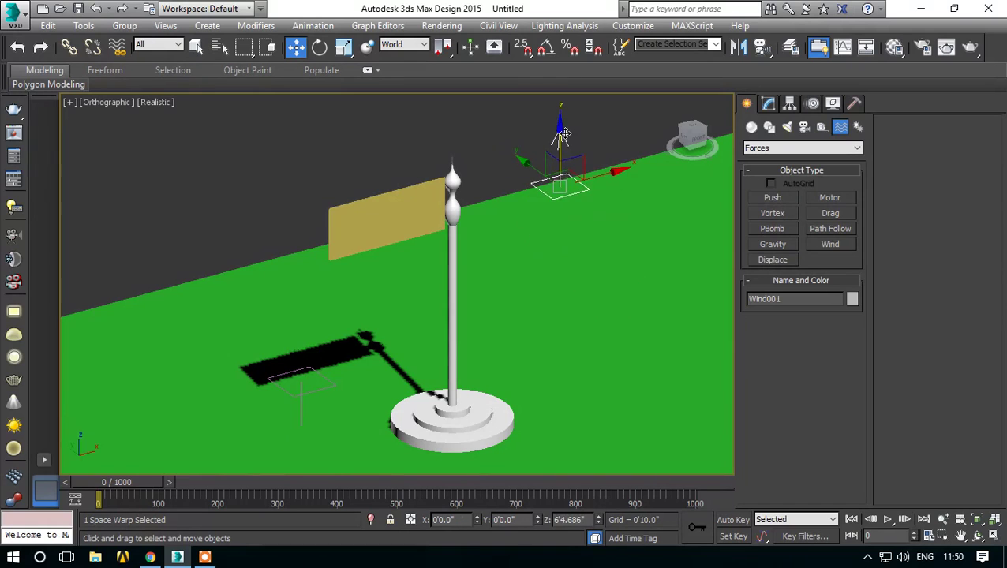
# - Turn on Angle Snap and rotate the wind -90° in Front view to face the flag
pyautogui.press('f')
pyautogui.scroll(5, 526, 241)
pyautogui.scroll(-4, 526, 241)
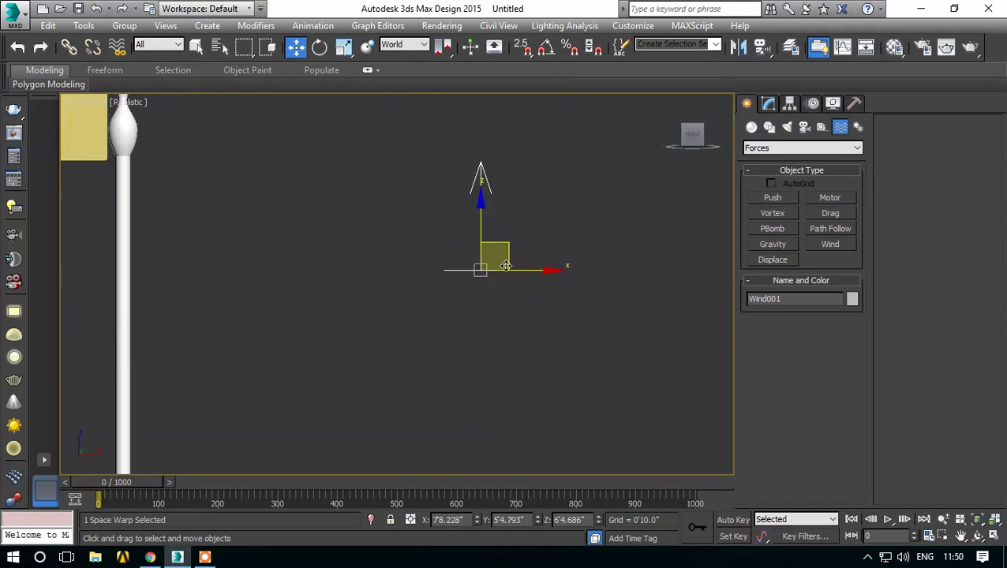
pyautogui.scroll(-3, 536, 260)
pyautogui.click(540, 48)
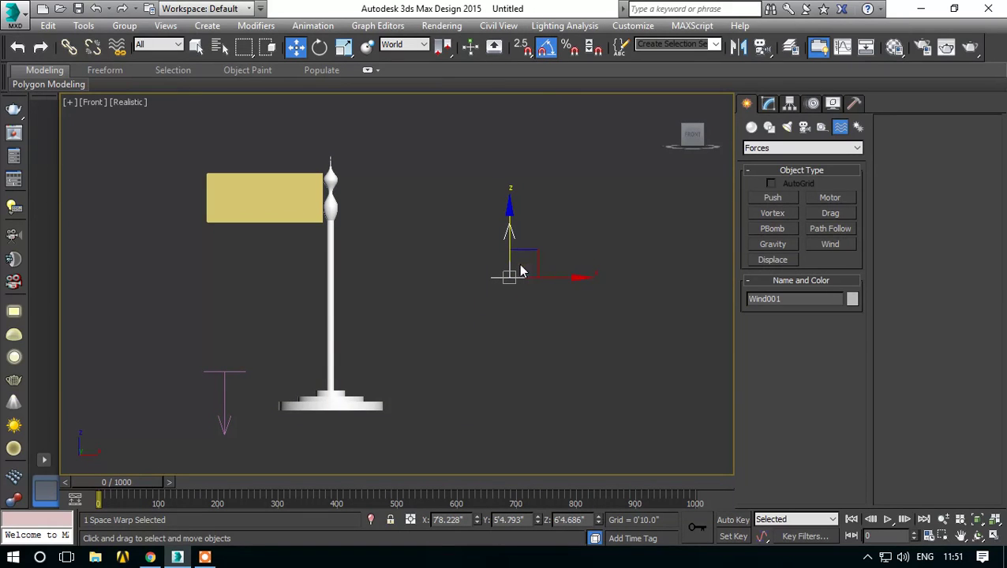
pyautogui.click(319, 48)
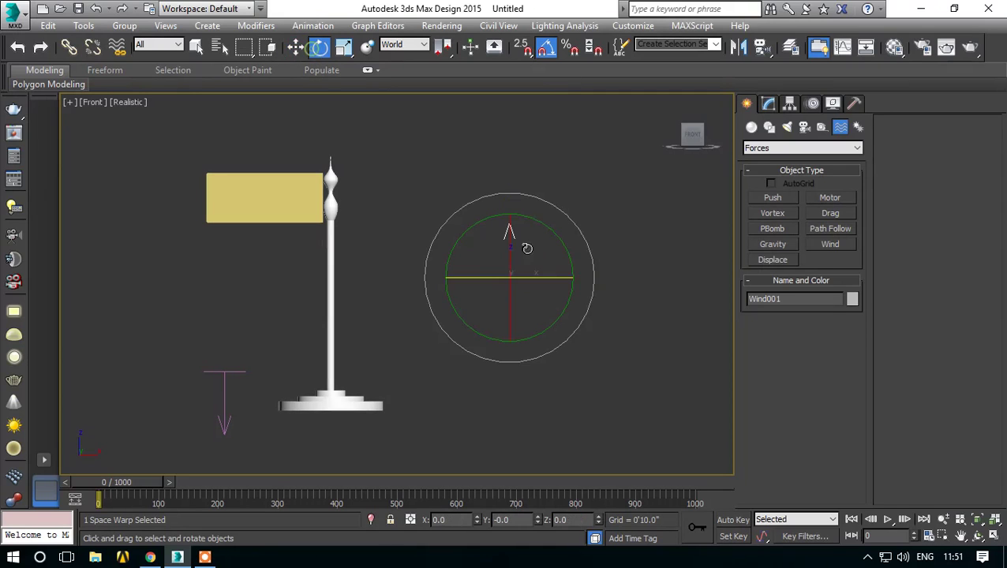
pyautogui.moveTo(537, 225)
pyautogui.mouseDown()
pyautogui.moveTo(451, 211)
pyautogui.moveTo(461, 206)
pyautogui.mouseUp()
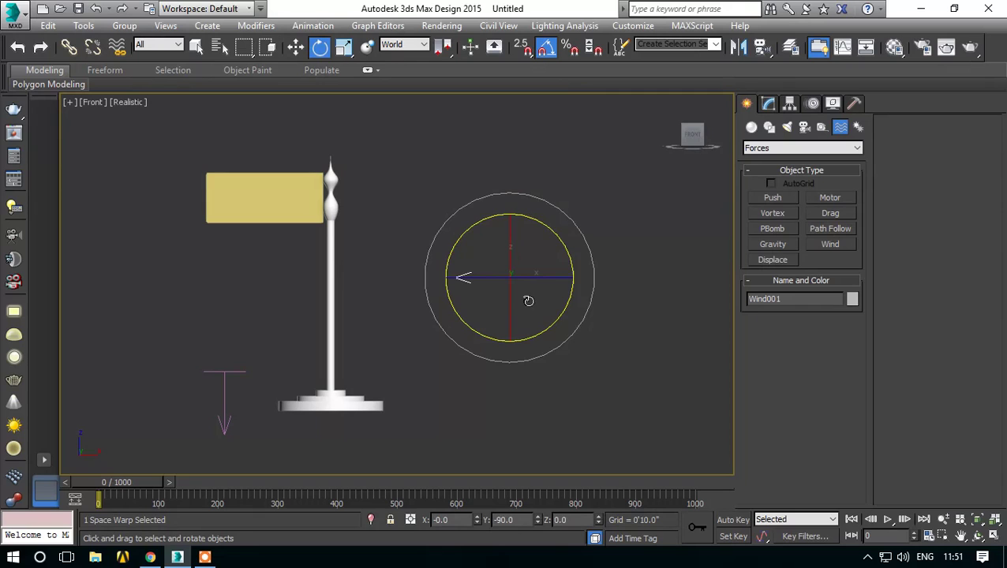
# - Move the wind to flag height and line it up with the flag in Top view
pyautogui.press('w')
pyautogui.moveTo(511, 260)
pyautogui.mouseDown()
pyautogui.moveTo(513, 182)
pyautogui.moveTo(452, 197)
pyautogui.mouseUp()
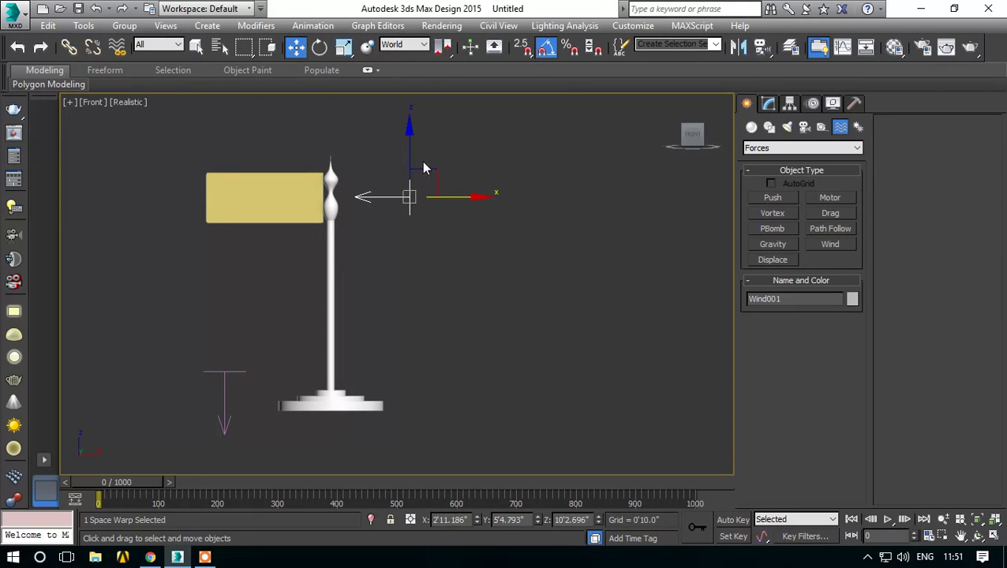
pyautogui.moveTo(409, 155); pyautogui.dragTo(410, 150)
pyautogui.press('t')
pyautogui.press('z')
pyautogui.scroll(-5, 464, 289)
pyautogui.scroll(-5, 481, 272)
pyautogui.scroll(-2, 497, 258)
pyautogui.moveTo(502, 221); pyautogui.dragTo(513, 281)
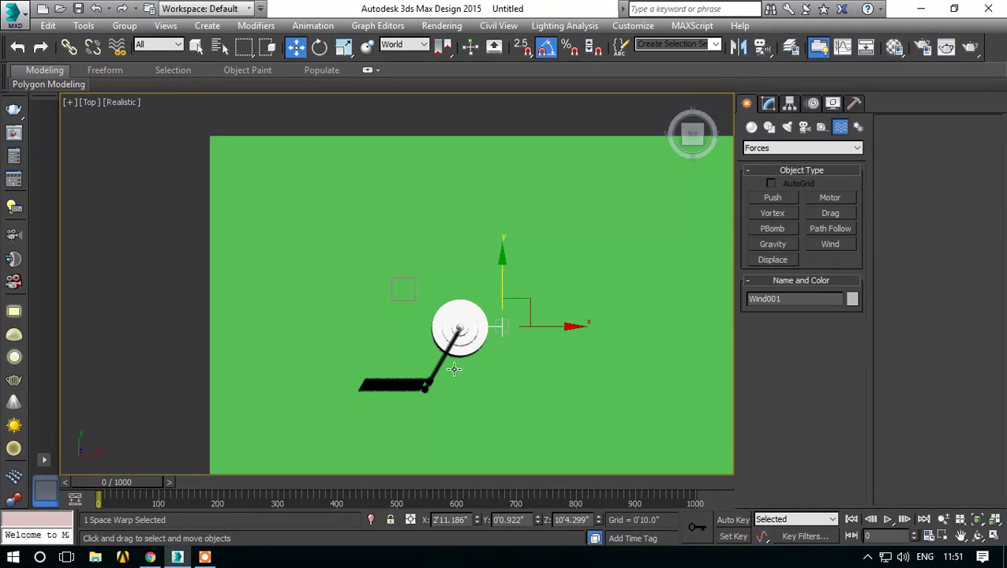
# - Shift-drag the wind force downward to start a lower copy of it
pyautogui.keyDown('alt'); pyautogui.moveTo(450, 377); pyautogui.dragTo(478, 360, button='middle'); pyautogui.keyUp('alt')
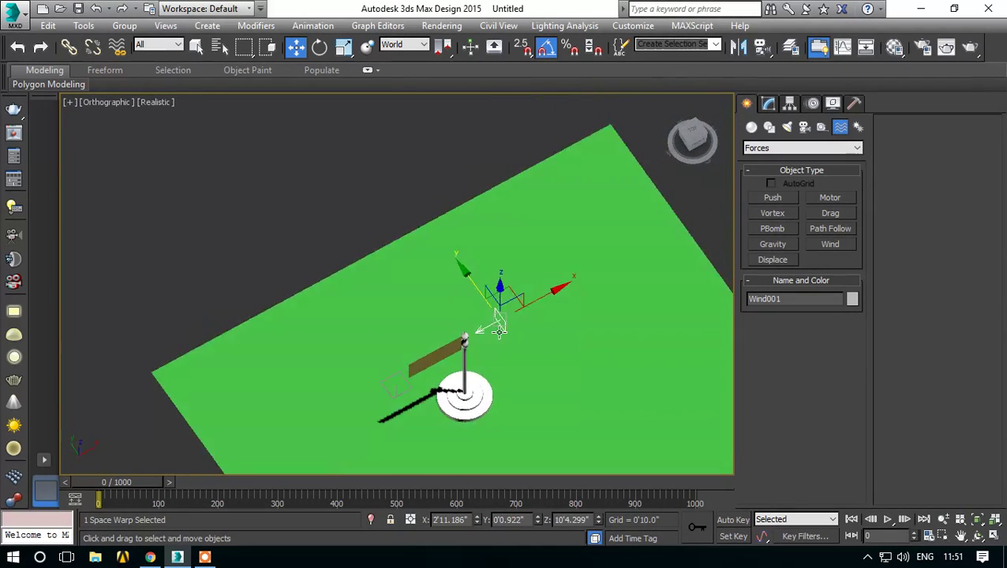
pyautogui.keyDown('alt'); pyautogui.moveTo(514, 347); pyautogui.dragTo(533, 192, button='middle'); pyautogui.keyUp('alt')
pyautogui.scroll(5, 533, 192)
pyautogui.keyDown('shift'); pyautogui.moveTo(521, 193); pyautogui.dragTo(522, 268); pyautogui.keyUp('shift')
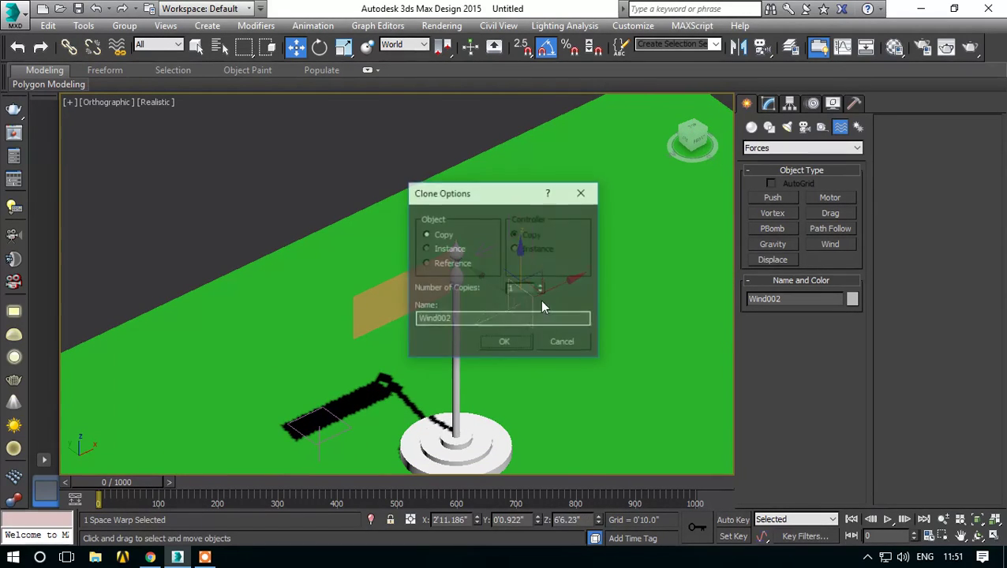
# - Accept the copy as Wind002 and tilt it about 15° in the front view
pyautogui.click(503, 340)
pyautogui.click(318, 51)
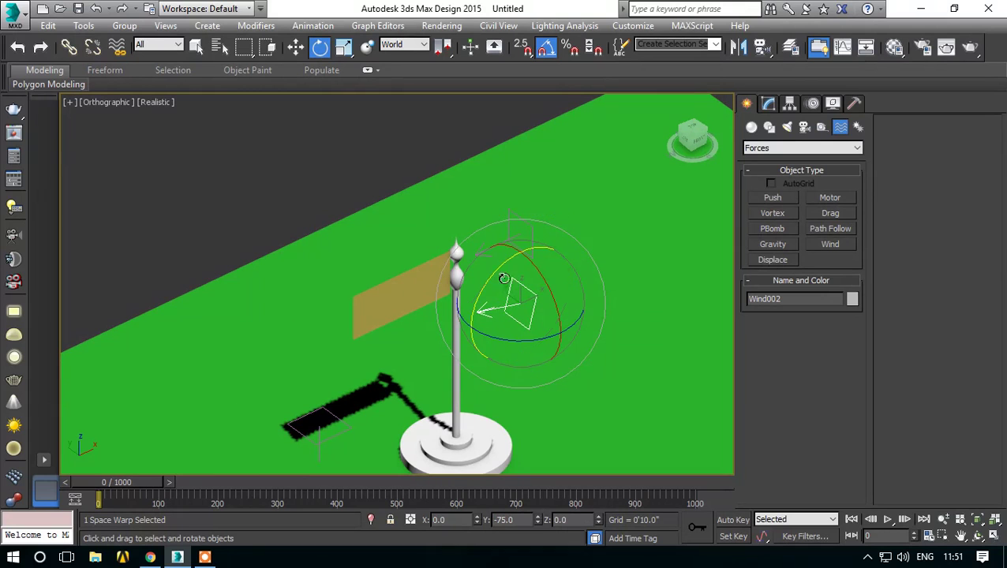
pyautogui.press('f')
pyautogui.click(692, 136)
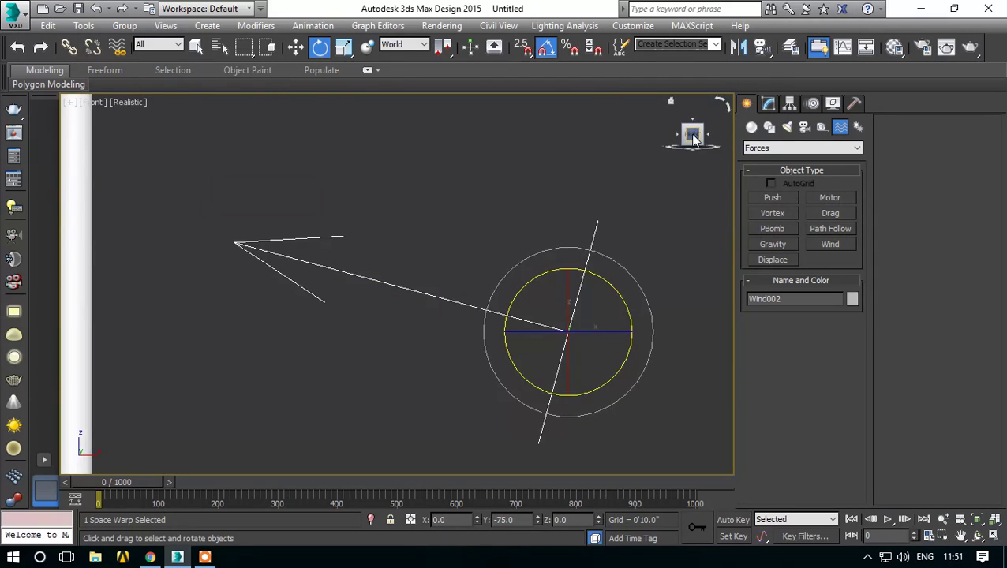
pyautogui.scroll(-1, 453, 311)
pyautogui.scroll(-1, 435, 323)
pyautogui.scroll(-1, 473, 312)
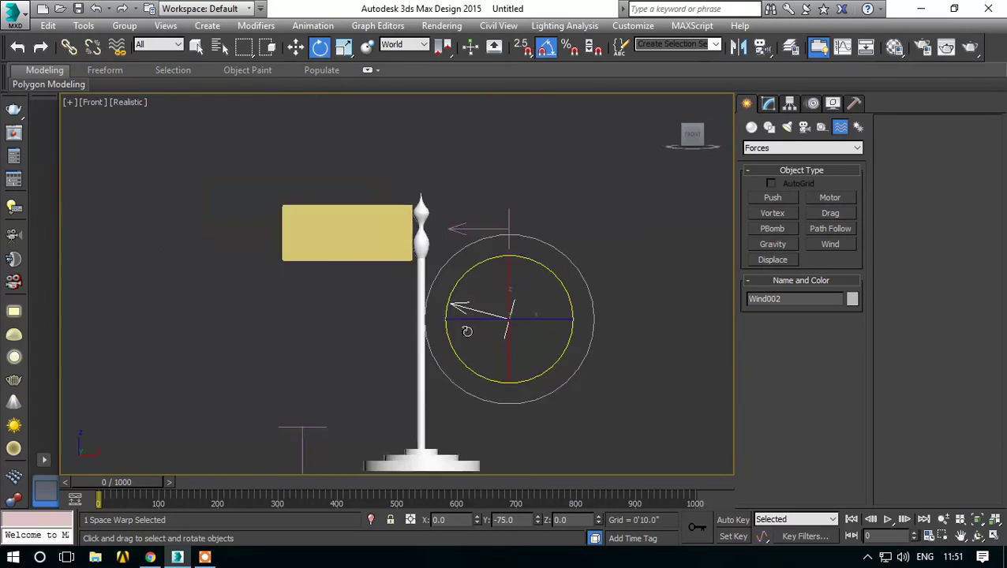
pyautogui.scroll(-2, 518, 298)
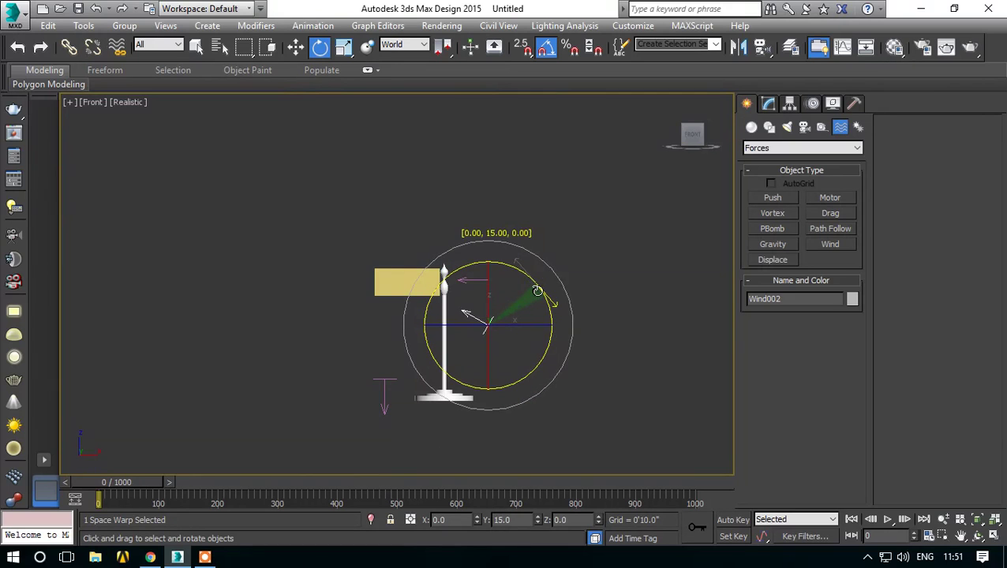
# - Check the selections of Wind002, Wind001 and Gravity001 in turn
pyautogui.click(627, 287)
pyautogui.scroll(1, 593, 306)
pyautogui.scroll(1, 479, 279)
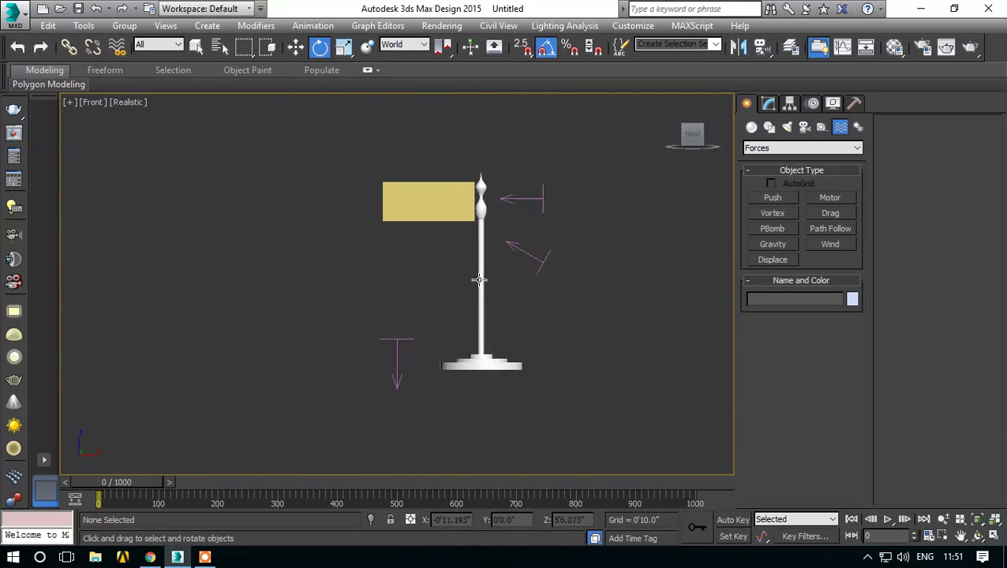
pyautogui.click(535, 257)
pyautogui.click(516, 198)
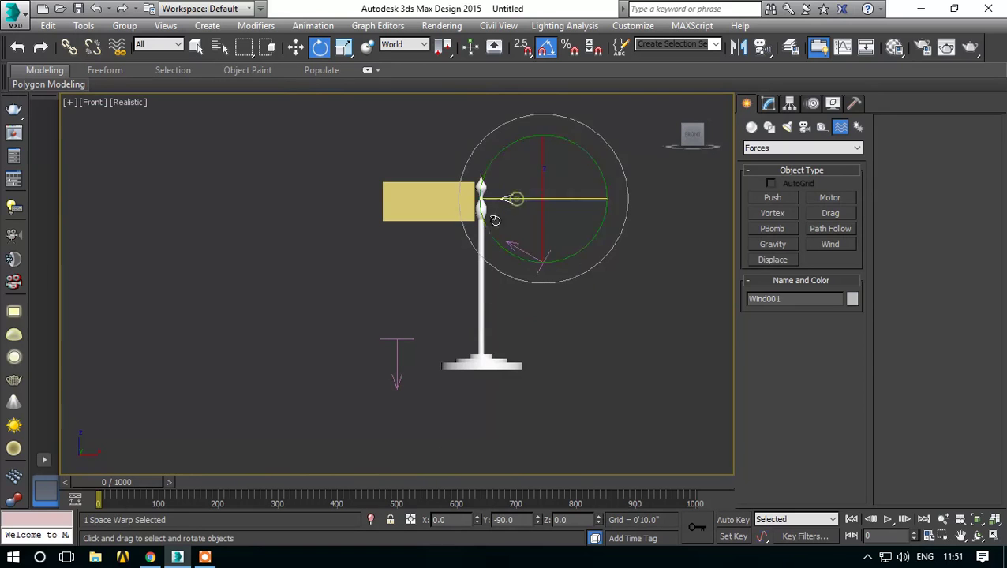
pyautogui.click(397, 343)
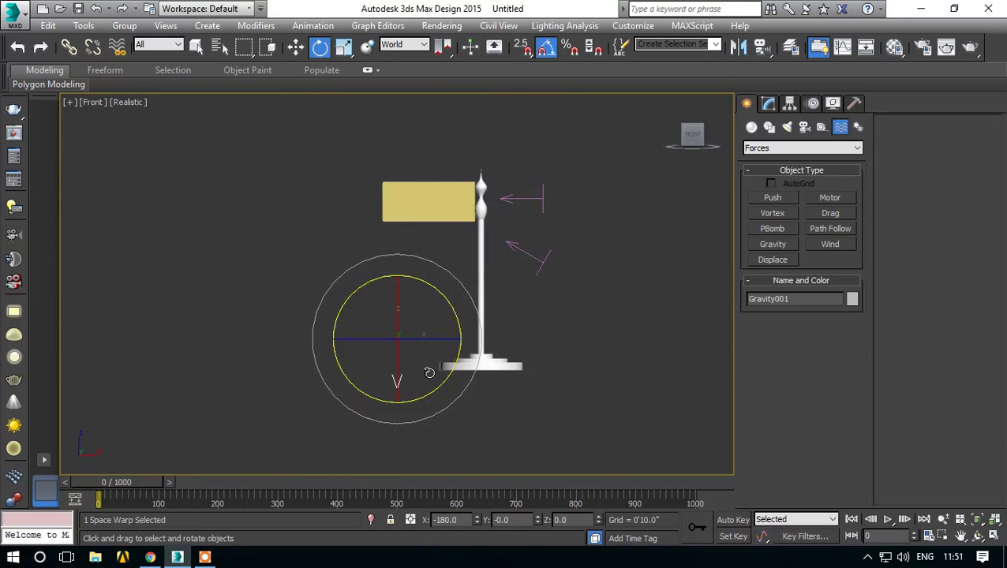
pyautogui.keyDown('alt'); pyautogui.moveTo(429, 372); pyautogui.dragTo(477, 398, button='middle'); pyautogui.keyUp('alt')
# - Add Gravity001, Wind001 and Wind002 to the flag's Cloth Forces in Simulation
pyautogui.click(453, 219)
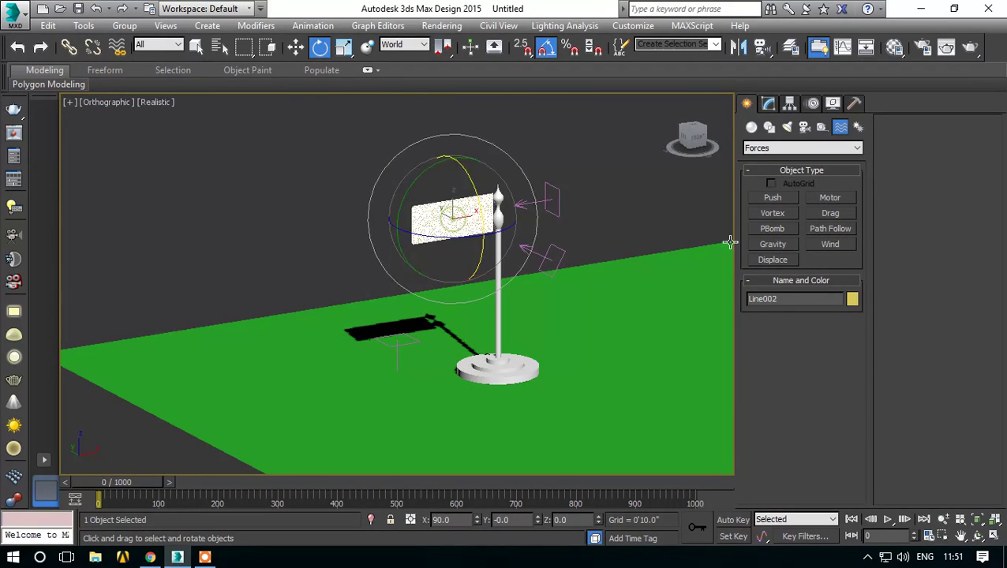
pyautogui.click(767, 105)
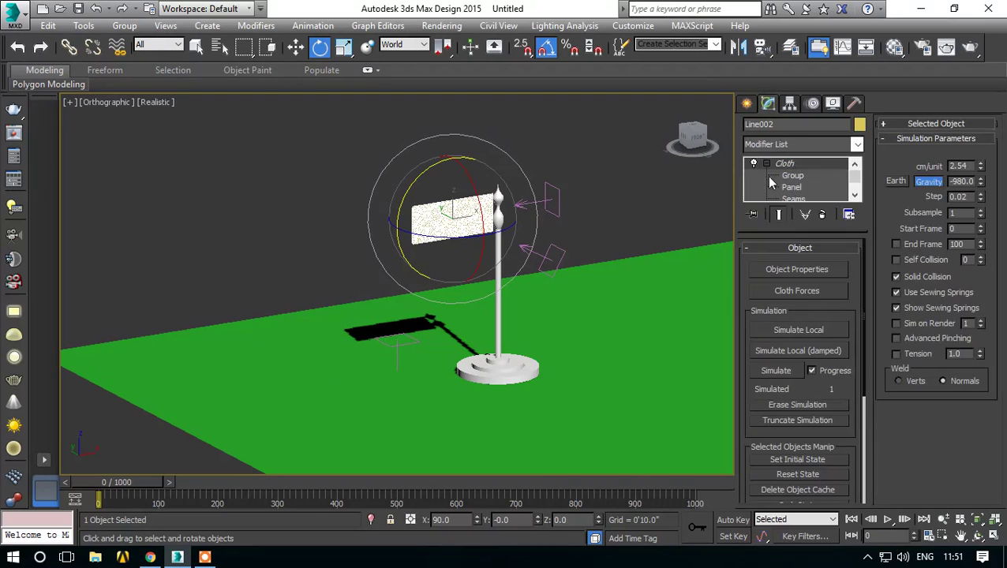
pyautogui.click(797, 291)
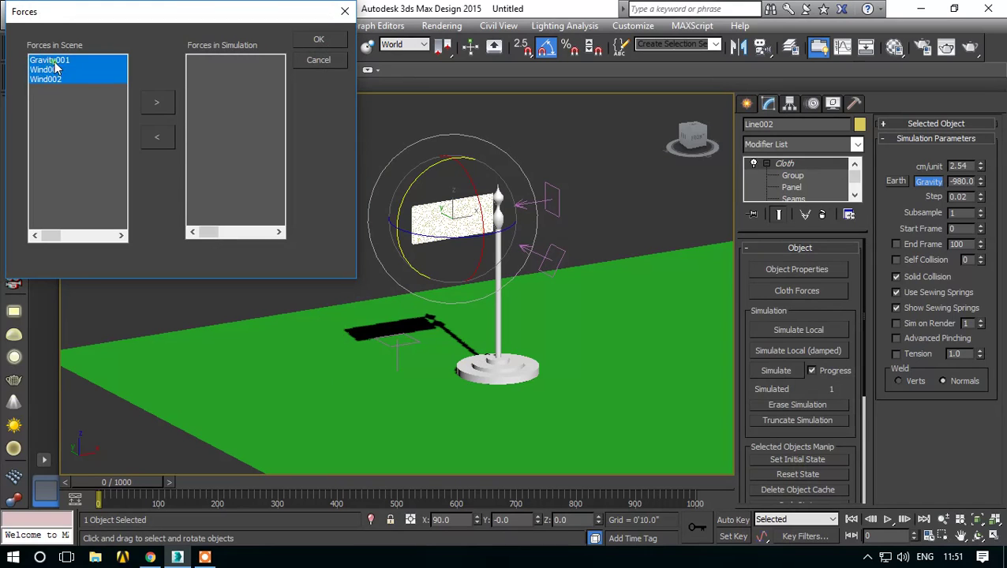
pyautogui.click(160, 106)
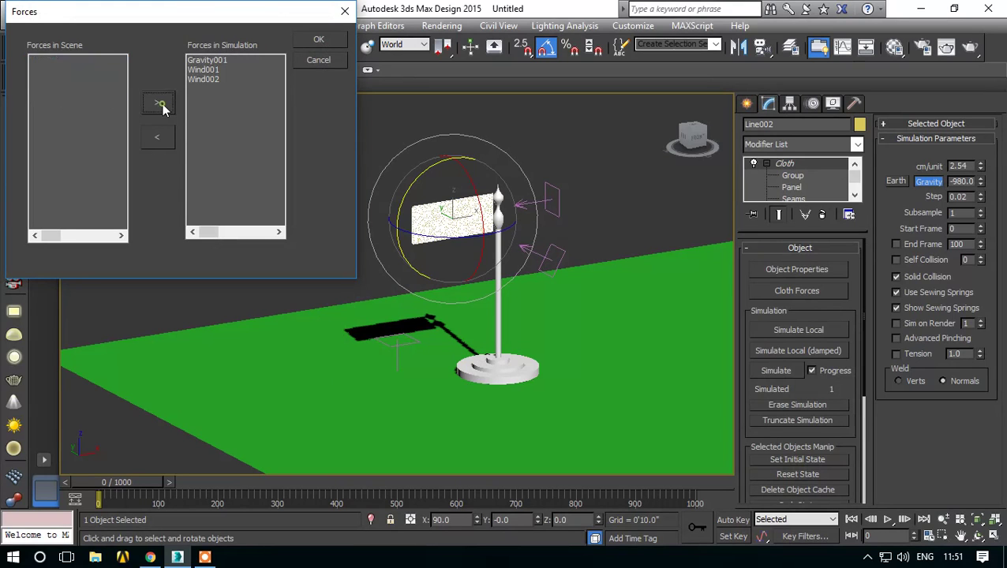
pyautogui.click(316, 47)
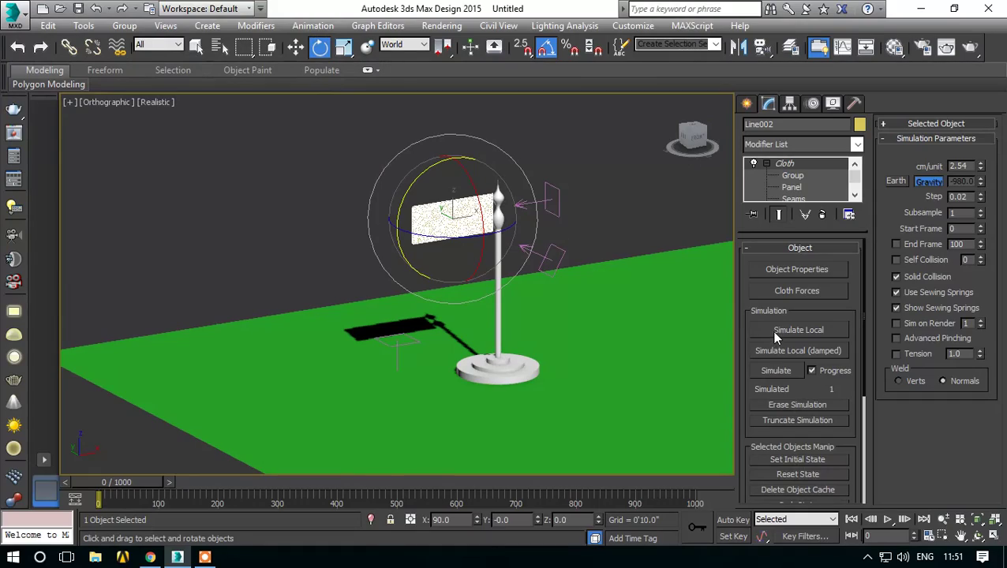
# - Run Simulate Local on the flag, watch it in wireframe, then stop it and restore shaded view
pyautogui.click(797, 330)
pyautogui.scroll(5, 482, 220)
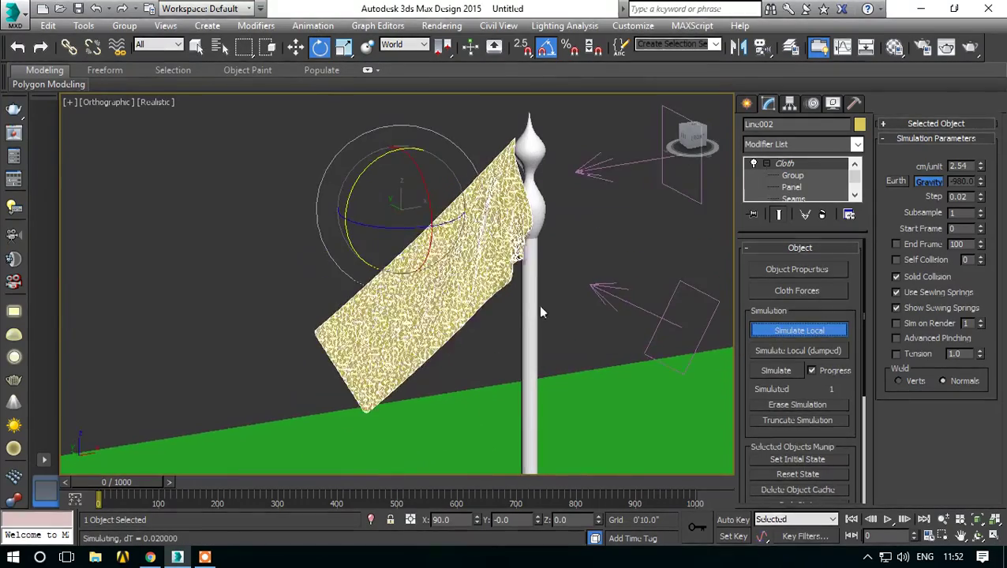
pyautogui.keyDown('alt'); pyautogui.moveTo(540, 312); pyautogui.dragTo(479, 295, button='middle'); pyautogui.keyUp('alt')
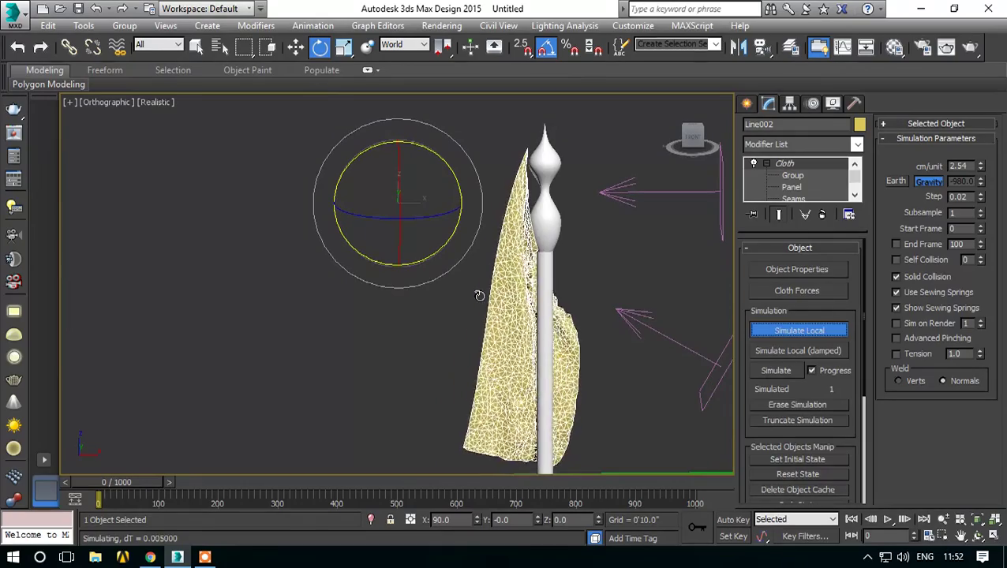
pyautogui.press('F3')
pyautogui.moveTo(479, 295)
pyautogui.keyDown('alt'); pyautogui.mouseDown(button='middle')
pyautogui.moveTo(608, 350)
pyautogui.moveTo(482, 334)
pyautogui.mouseUp(button='middle'); pyautogui.keyUp('alt')
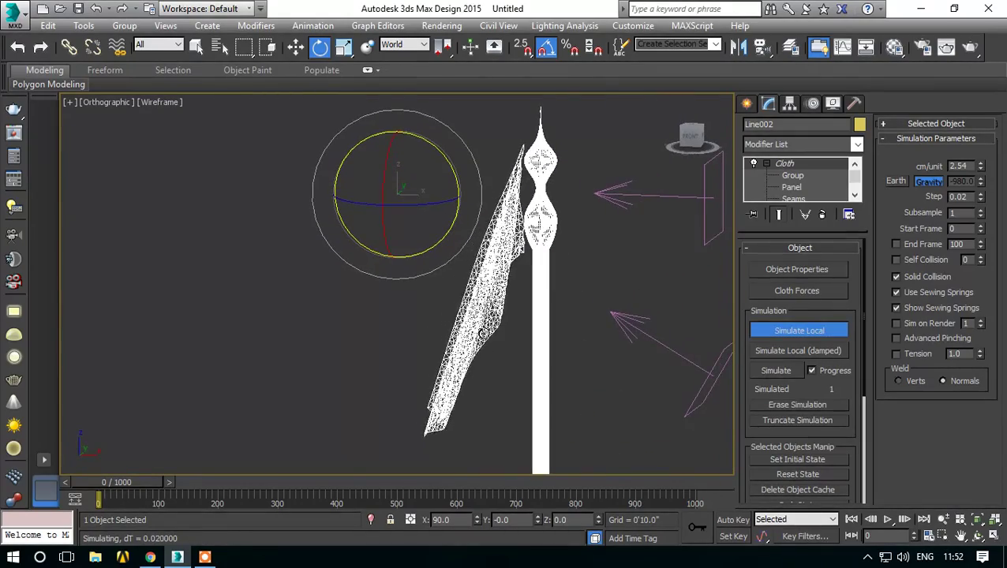
pyautogui.click(795, 335)
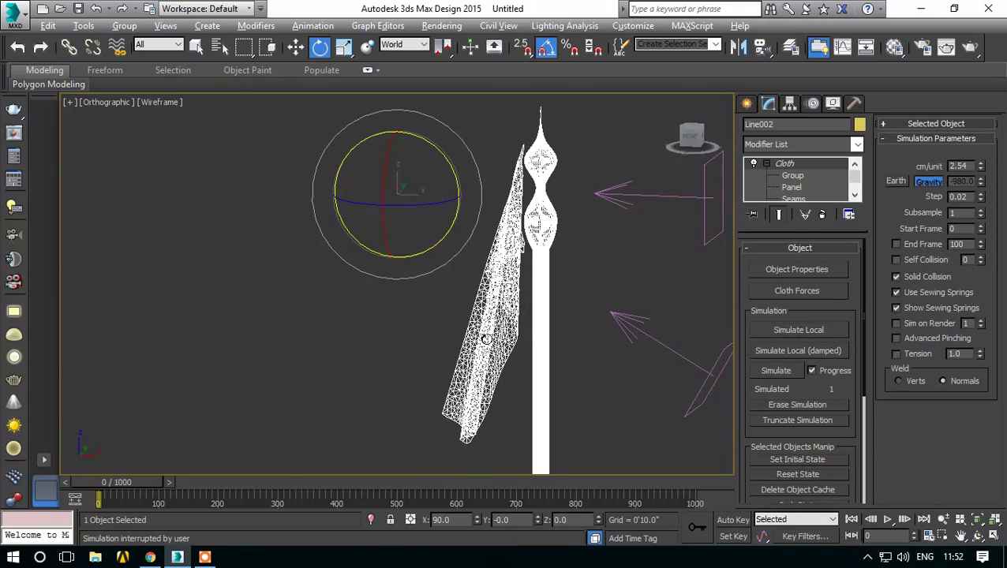
pyautogui.moveTo(486, 339)
pyautogui.keyDown('alt'); pyautogui.mouseDown(button='middle')
pyautogui.moveTo(517, 357)
pyautogui.moveTo(505, 347)
pyautogui.mouseUp(button='middle'); pyautogui.keyUp('alt')
pyautogui.press('F3')
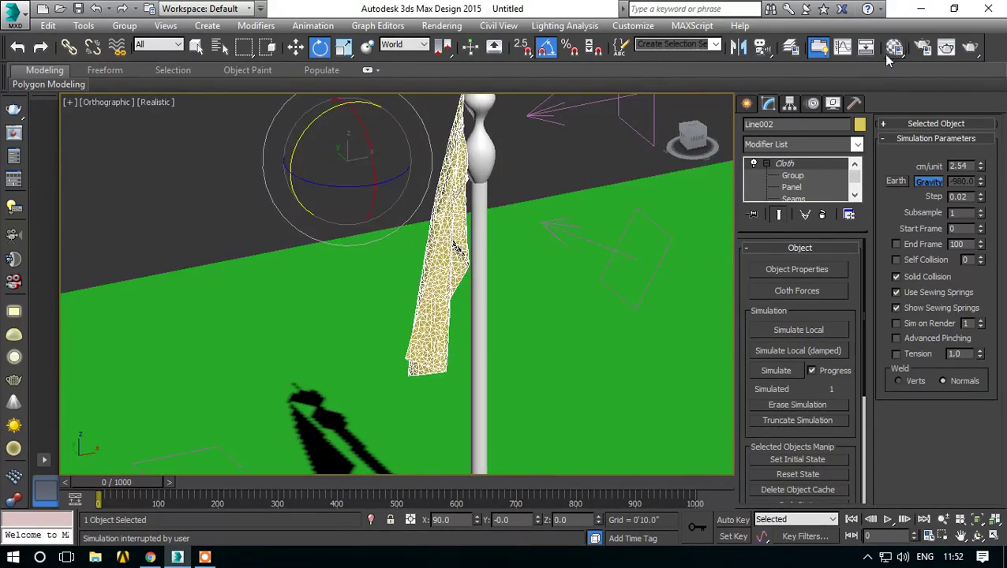
# - Assign material slot 01 to the flag cloth and slot 02 to the pole
pyautogui.click(894, 47)
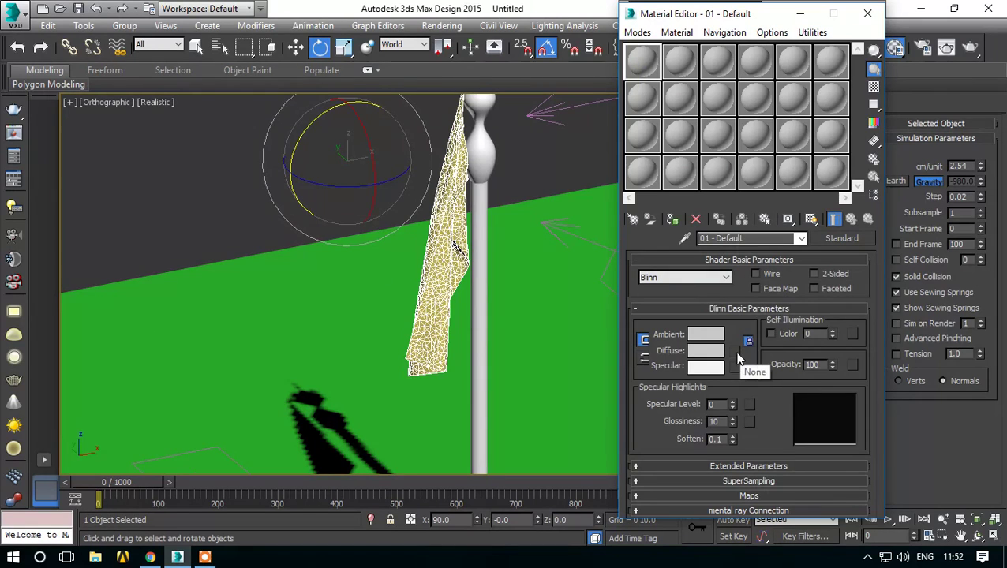
pyautogui.click(670, 219)
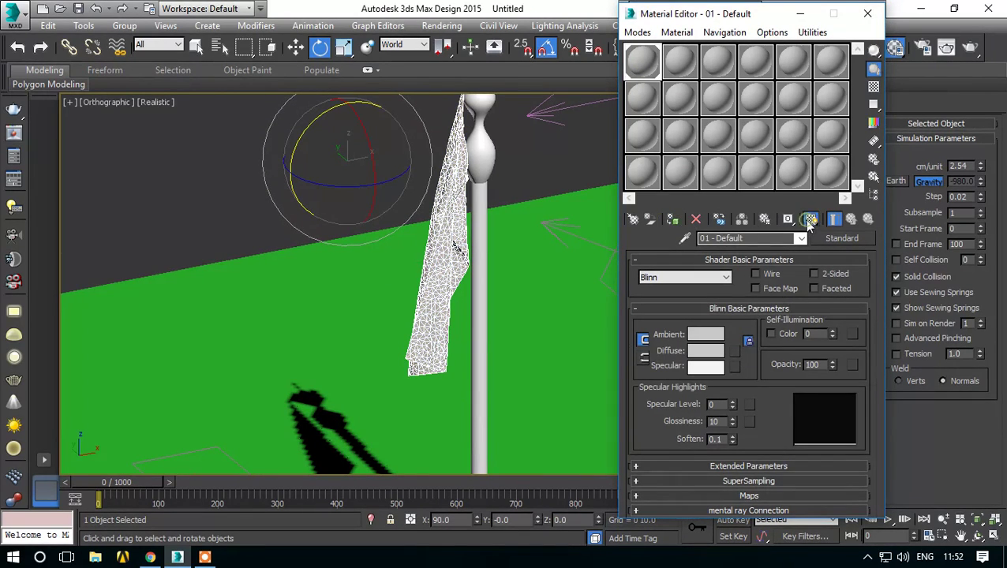
pyautogui.click(678, 61)
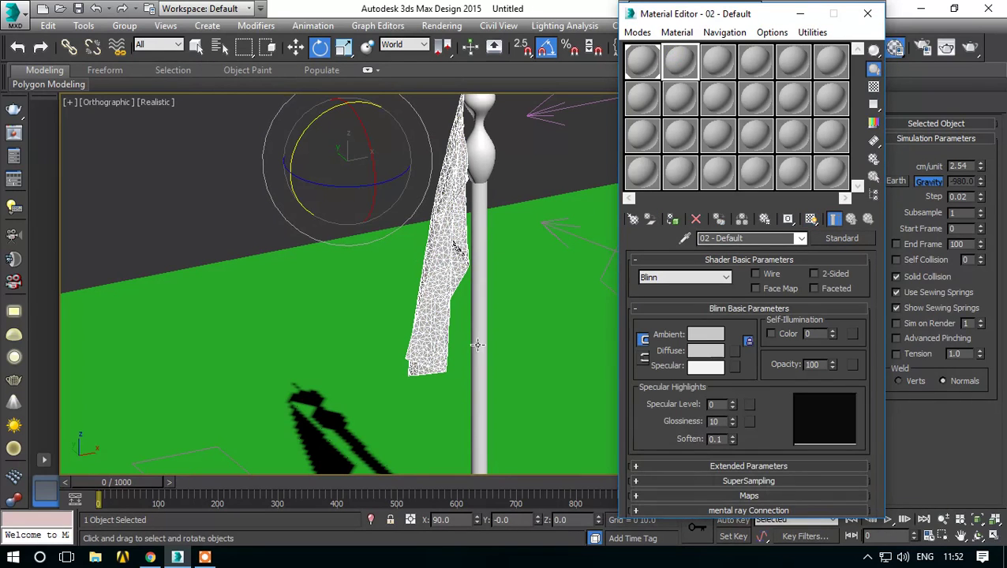
pyautogui.click(478, 344)
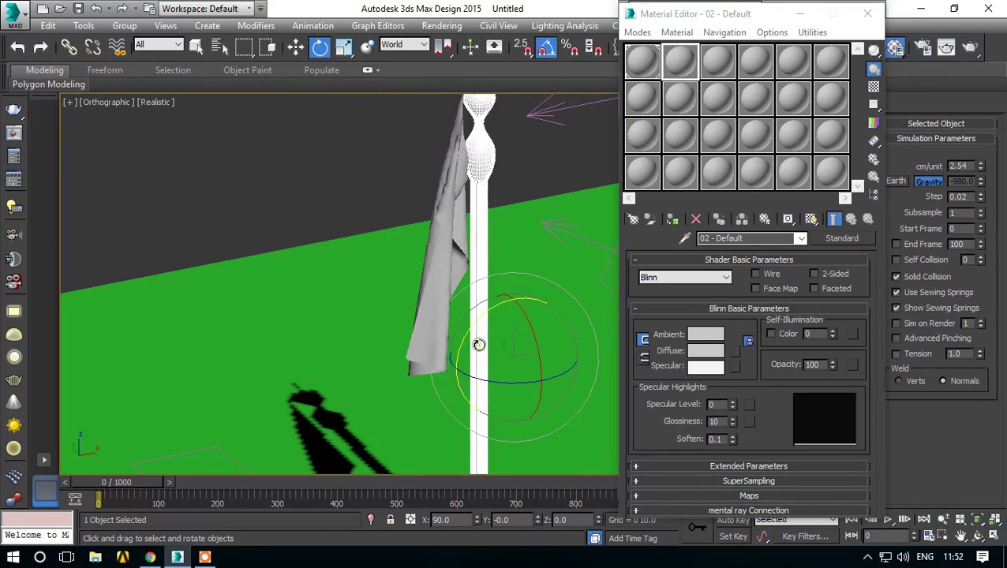
pyautogui.click(671, 222)
# - Give slot 02 a white diffuse, Specular Level 266 and Glossiness 43
pyautogui.click(715, 350)
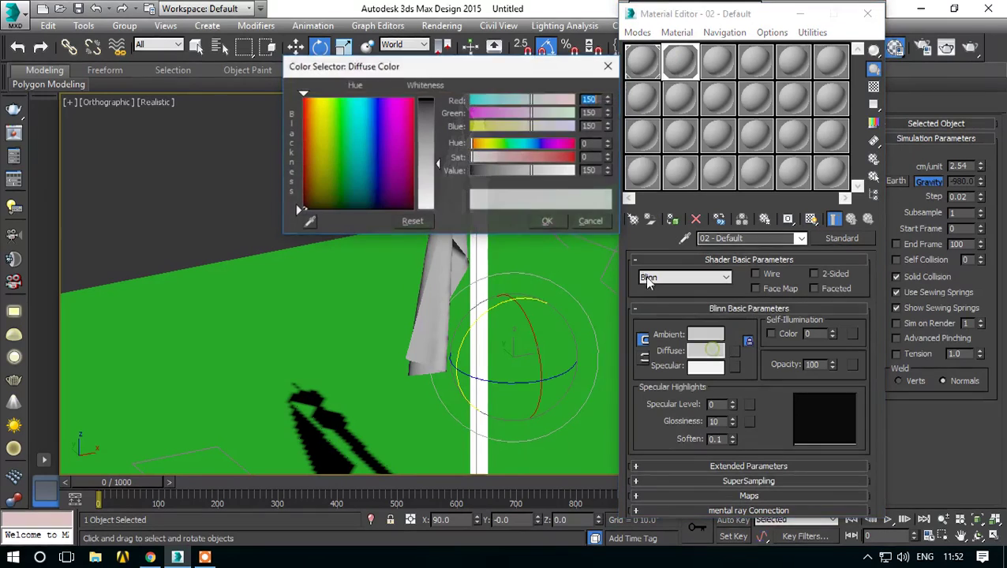
pyautogui.moveTo(438, 181); pyautogui.dragTo(438, 210)
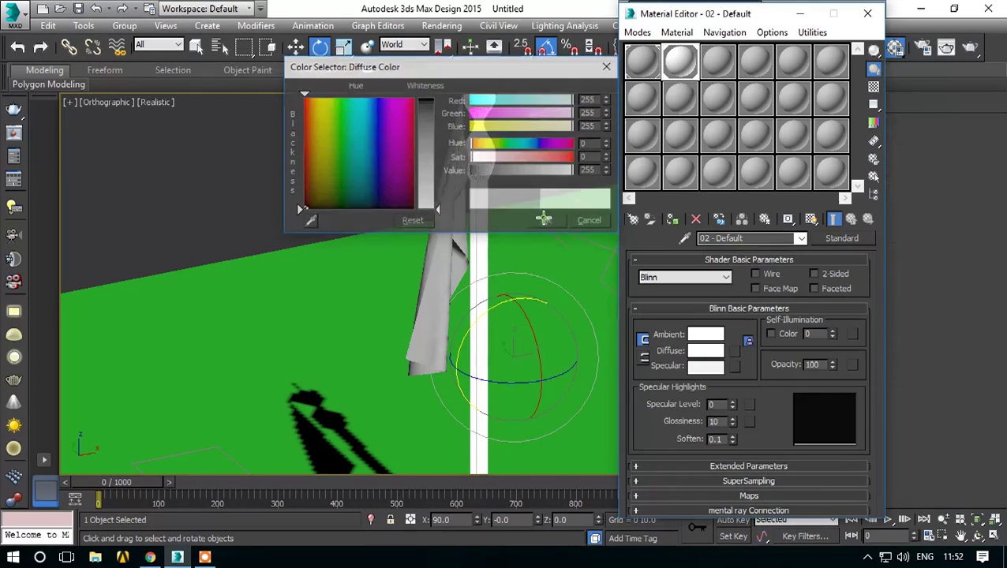
pyautogui.click(544, 220)
pyautogui.moveTo(730, 399); pyautogui.dragTo(723, 277)
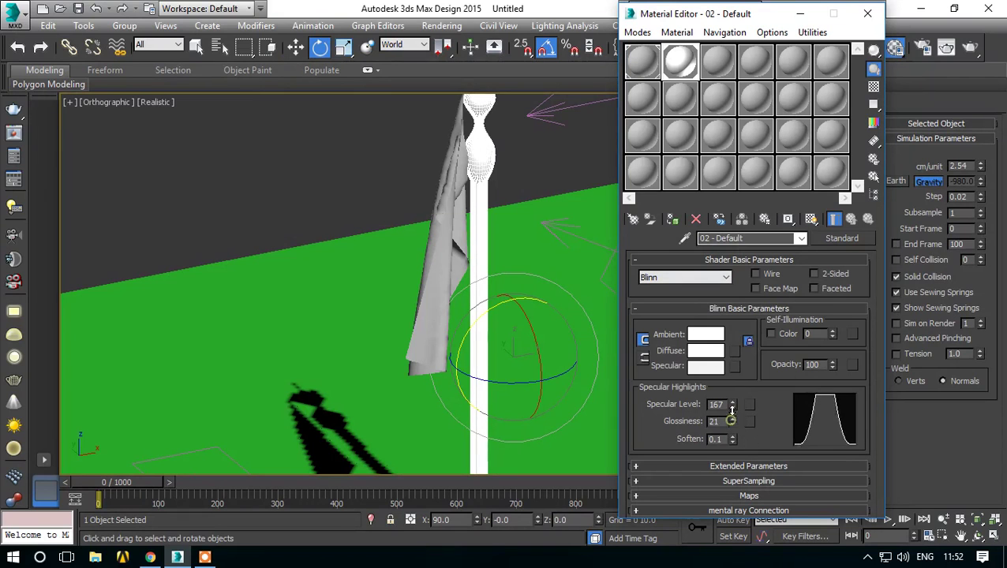
pyautogui.doubleClick(682, 66)
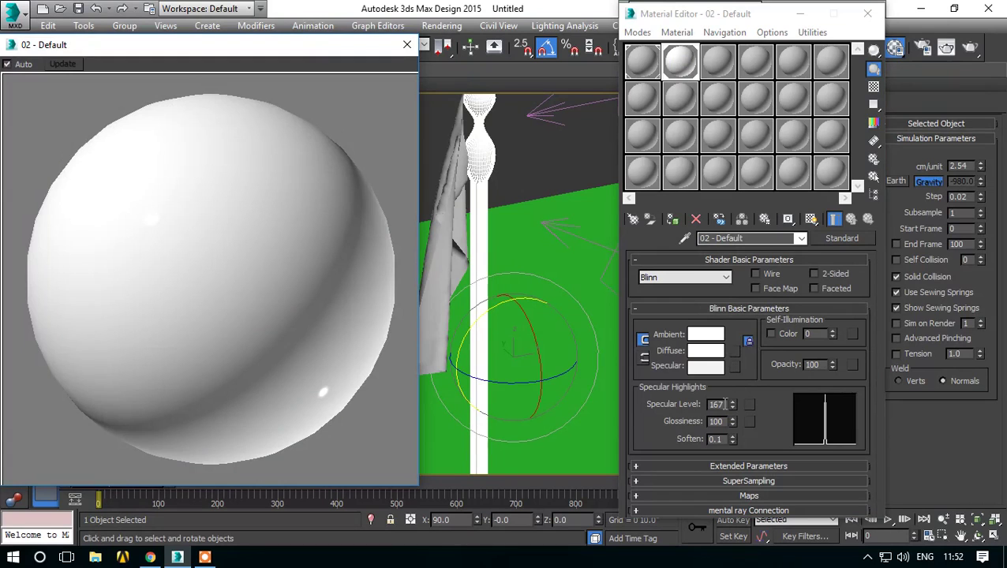
pyautogui.moveTo(732, 403); pyautogui.dragTo(744, 328)
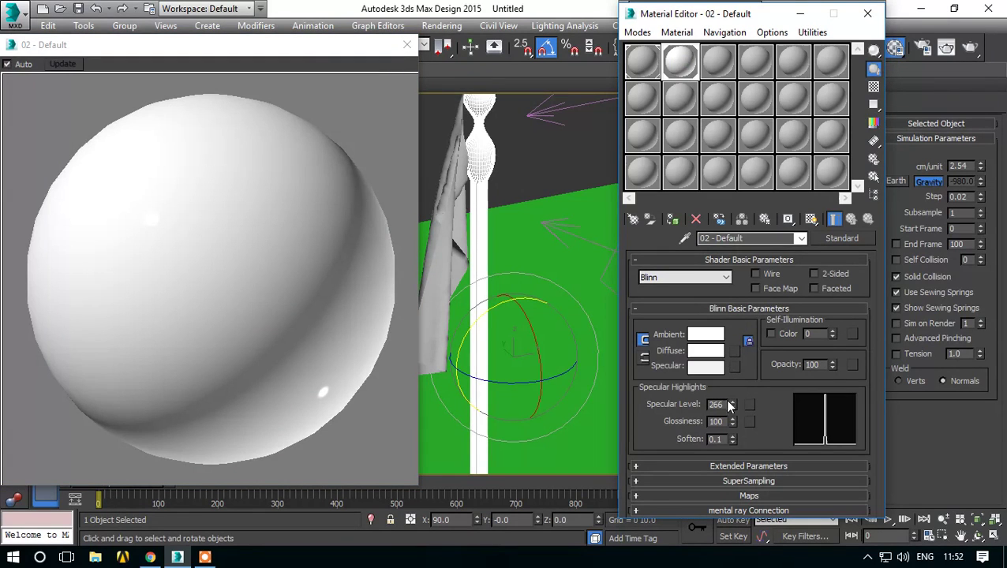
pyautogui.moveTo(732, 424)
pyautogui.mouseDown()
pyautogui.moveTo(750, 487)
pyautogui.moveTo(759, 467)
pyautogui.mouseUp()
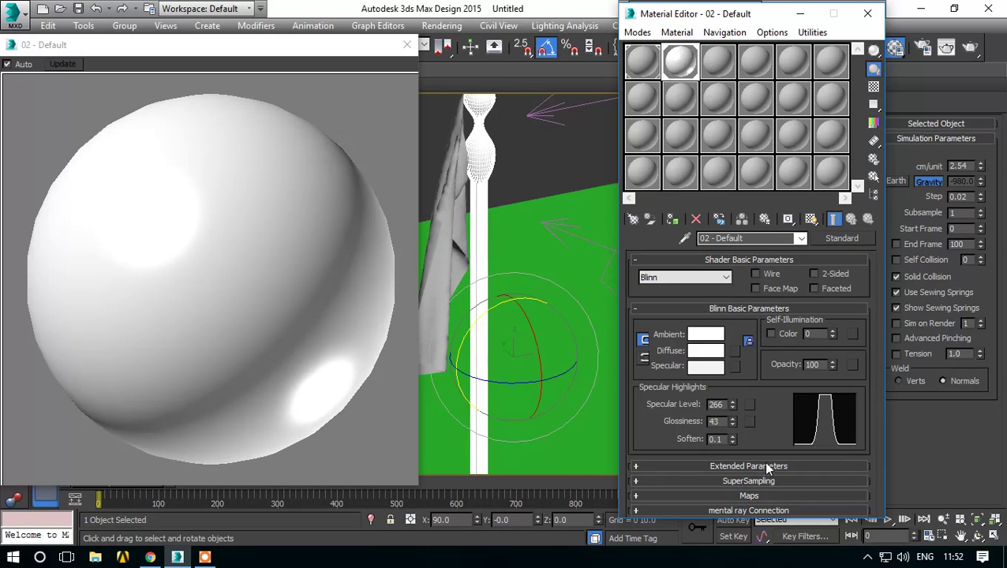
# - Load Desktop\Pirate_Flag_of_Jack_Rackham.svg.png as the Bitmap diffuse map of slot 01
pyautogui.click(643, 63)
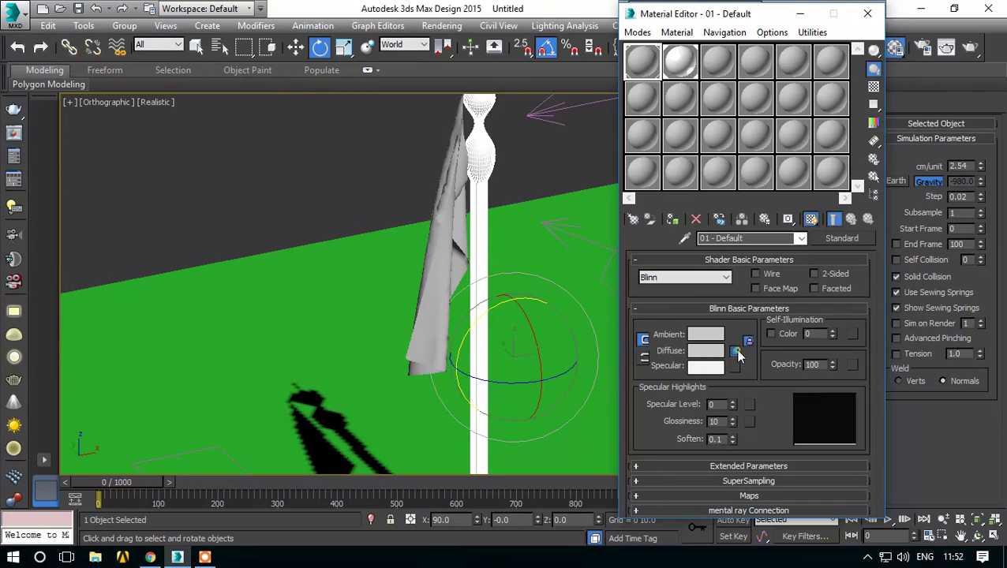
pyautogui.click(736, 351)
pyautogui.doubleClick(406, 85)
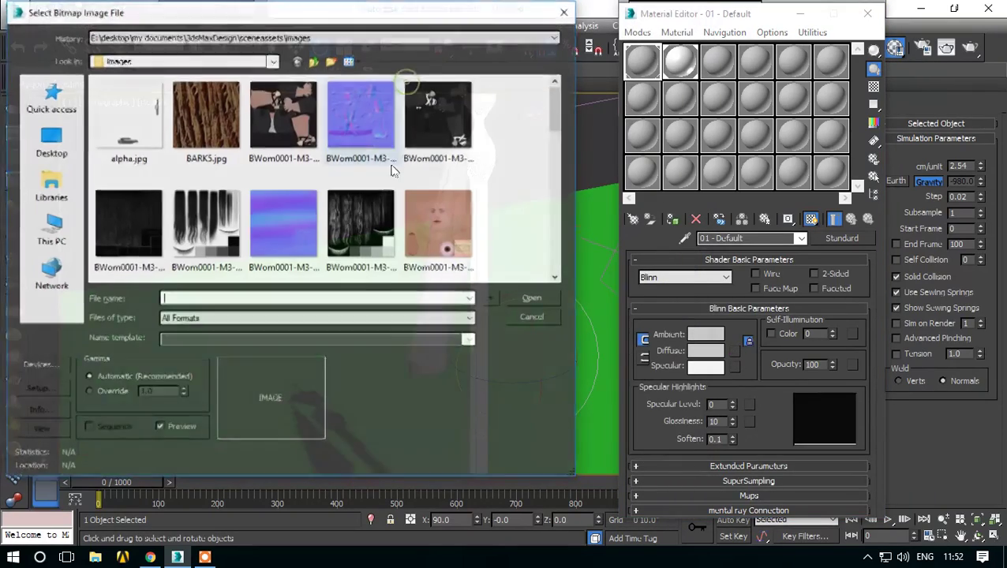
pyautogui.click(51, 142)
pyautogui.scroll(-5, 190, 183)
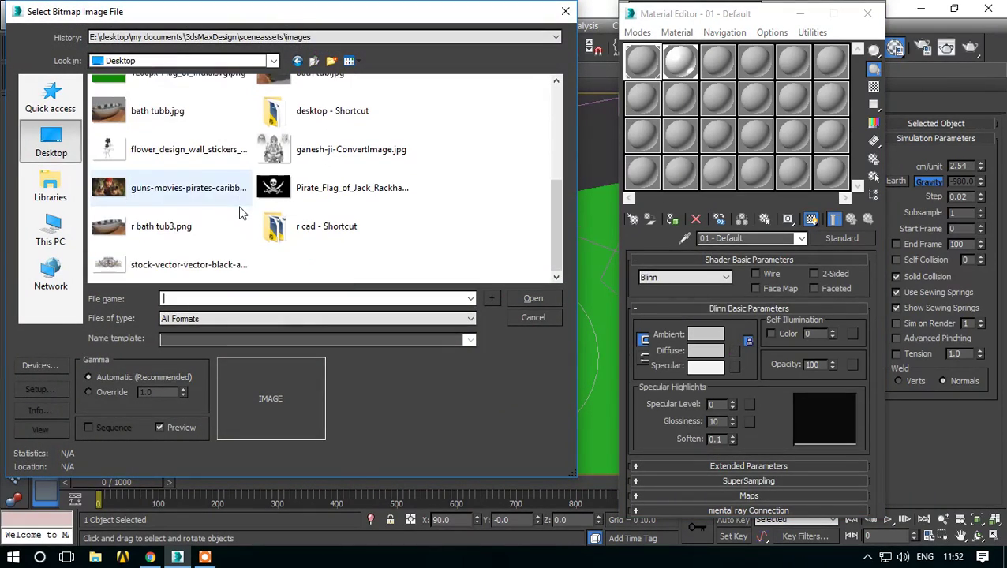
pyautogui.click(323, 188)
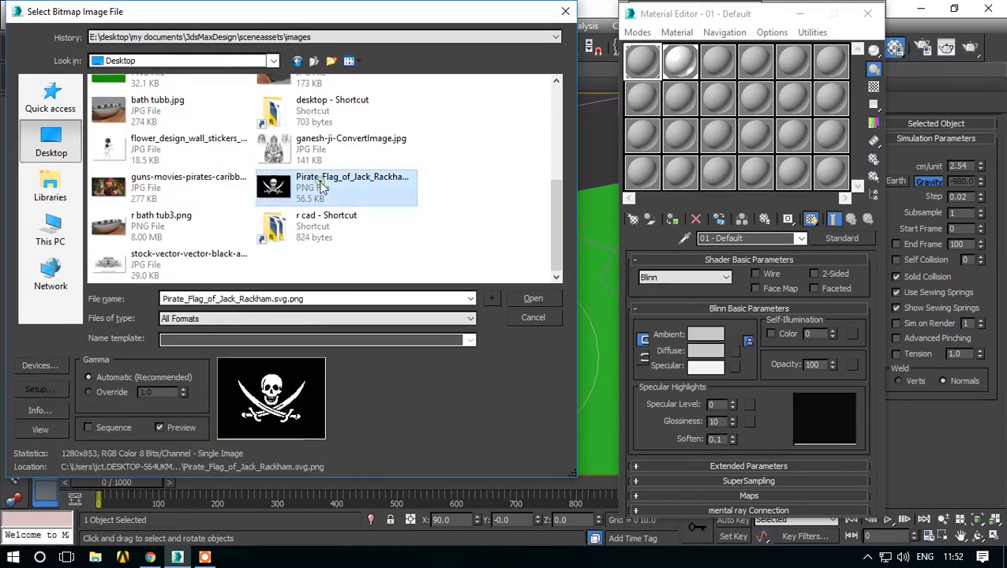
pyautogui.click(534, 299)
pyautogui.moveTo(460, 255)
pyautogui.keyDown('alt'); pyautogui.mouseDown(button='middle')
pyautogui.moveTo(502, 293)
pyautogui.moveTo(431, 305)
pyautogui.moveTo(484, 296)
pyautogui.mouseUp(button='middle'); pyautogui.keyUp('alt')
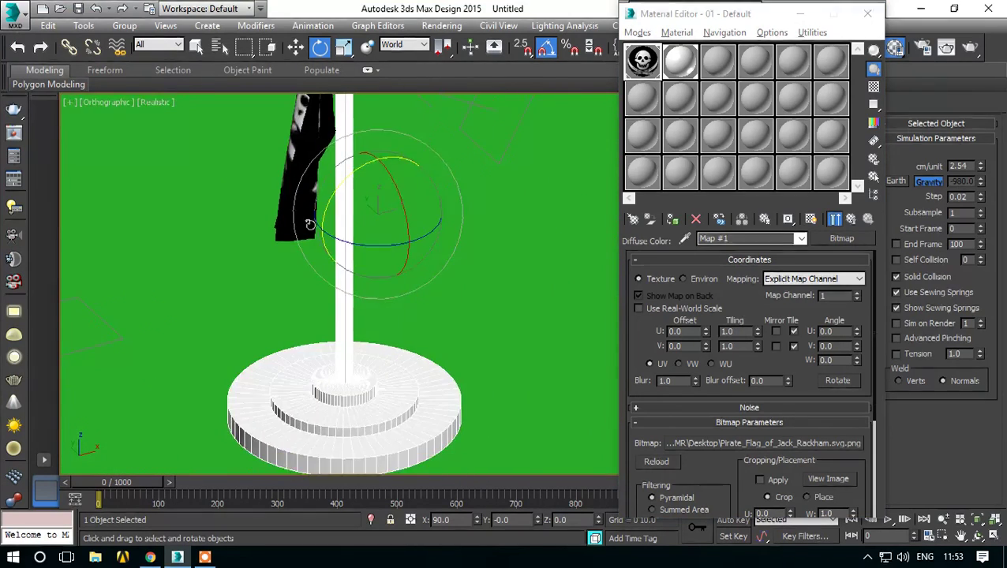
pyautogui.click(718, 61)
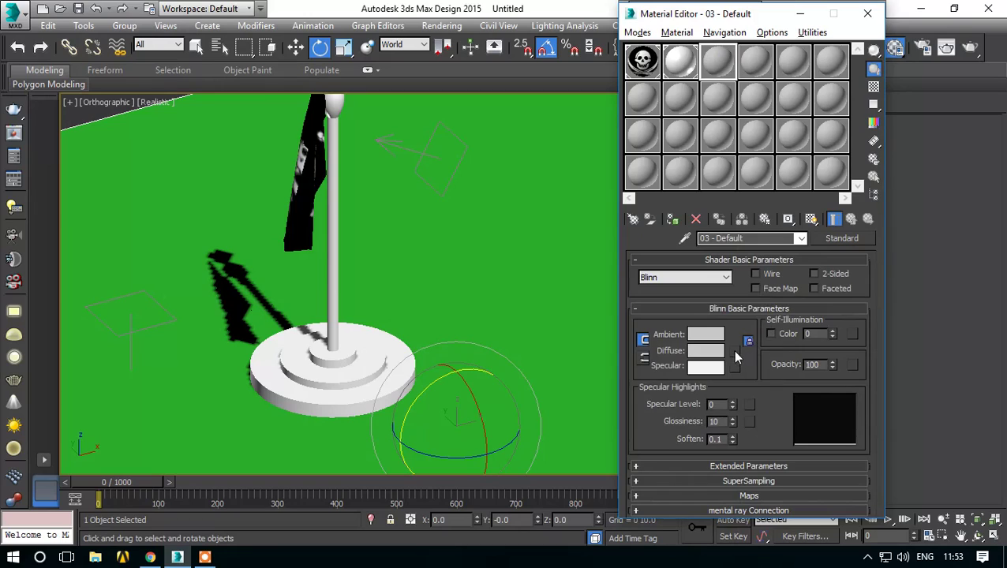
# - Add a Bitmap diffuse map to 03 - Default and browse to the Mats texture folder
pyautogui.click(735, 351)
pyautogui.doubleClick(398, 88)
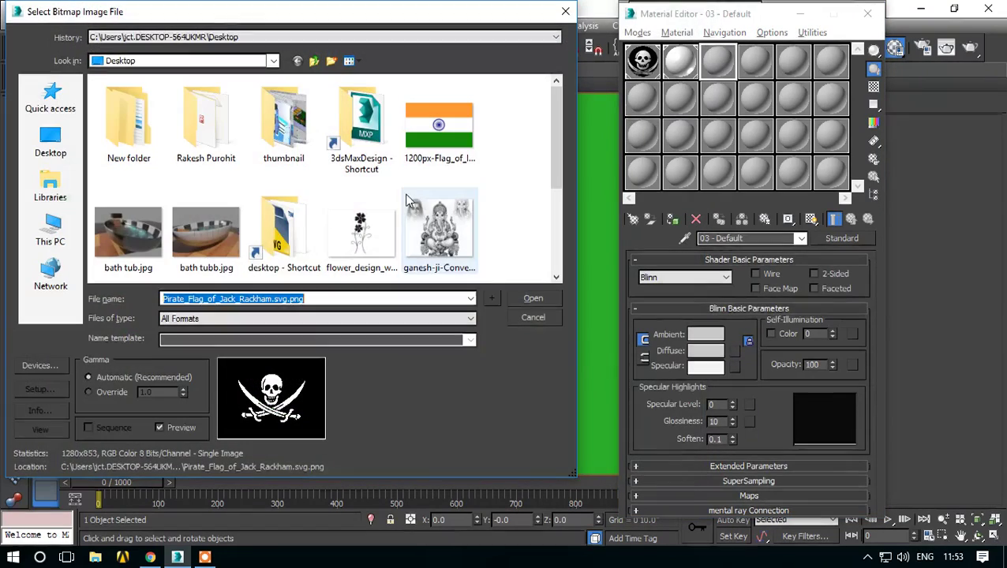
pyautogui.scroll(-3, 308, 247)
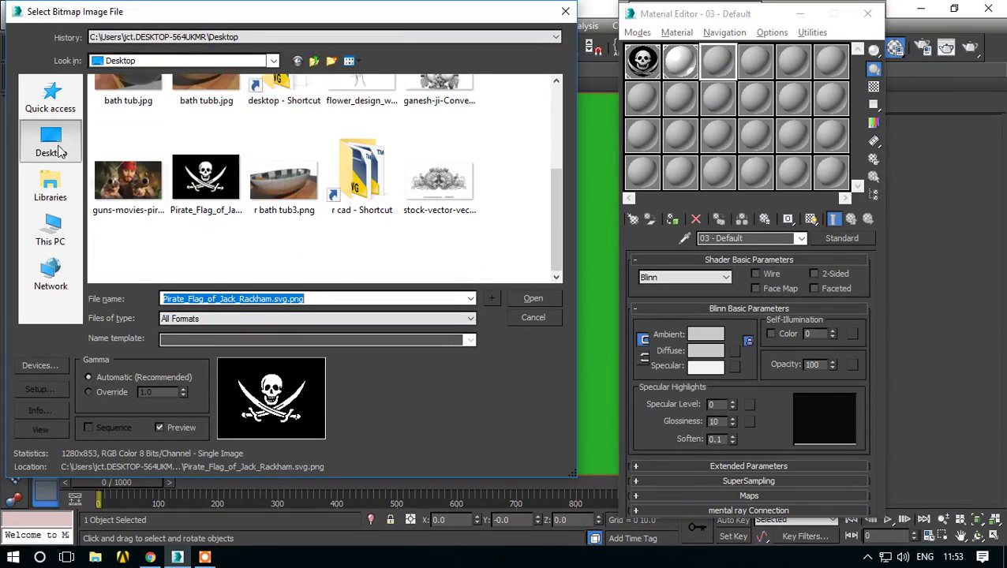
pyautogui.click(57, 148)
pyautogui.click(352, 37)
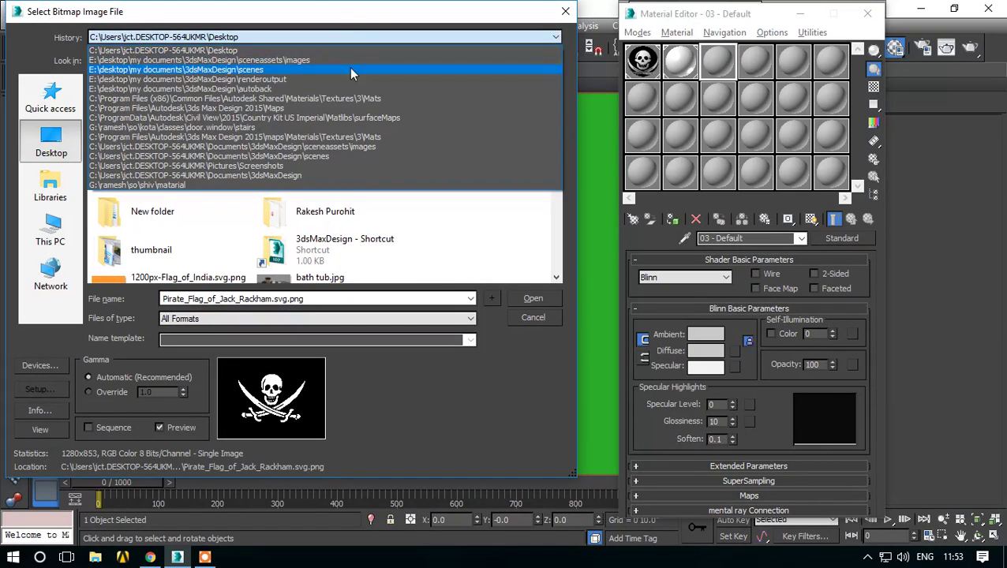
pyautogui.click(348, 97)
pyautogui.scroll(-3, 302, 197)
pyautogui.scroll(-3, 303, 197)
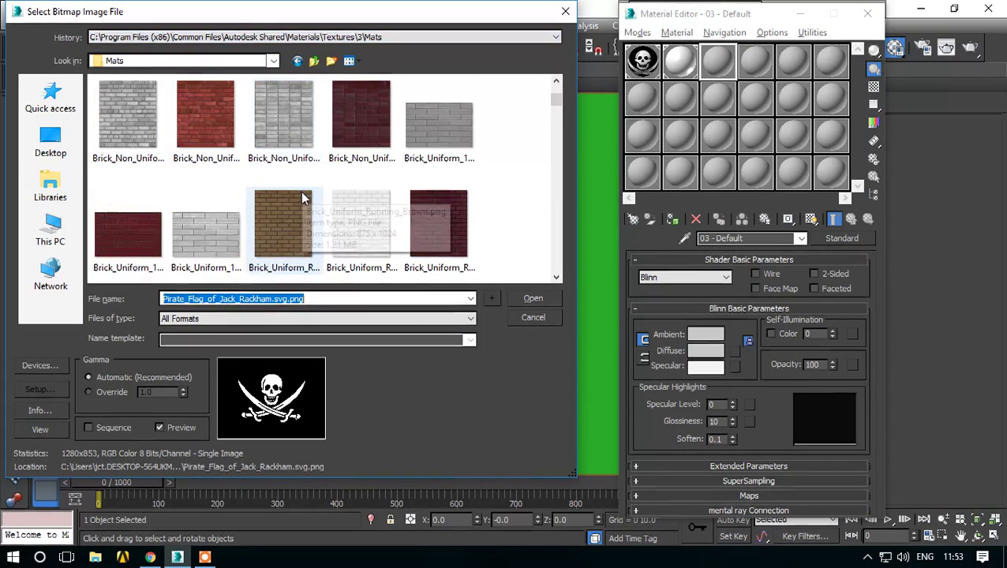
pyautogui.scroll(3, 302, 197)
pyautogui.scroll(3, 237, 173)
# - Pick Finishes.Flooring.Tile.Diamond.Red.bump.png from the textures and load it
pyautogui.click(284, 224)
pyautogui.click(439, 223)
pyautogui.scroll(-3, 379, 233)
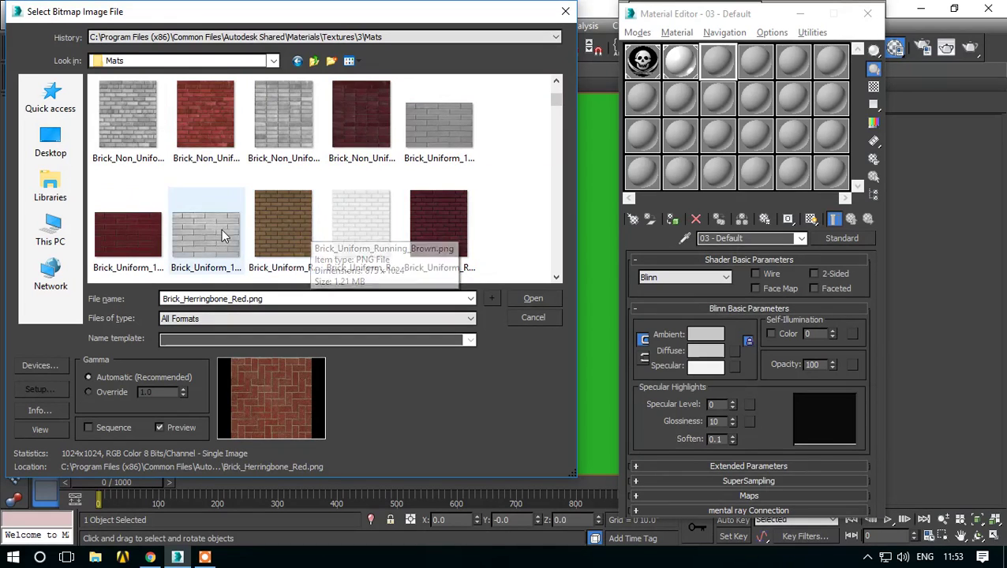
pyautogui.click(222, 235)
pyautogui.scroll(-3, 229, 230)
pyautogui.scroll(-3, 237, 229)
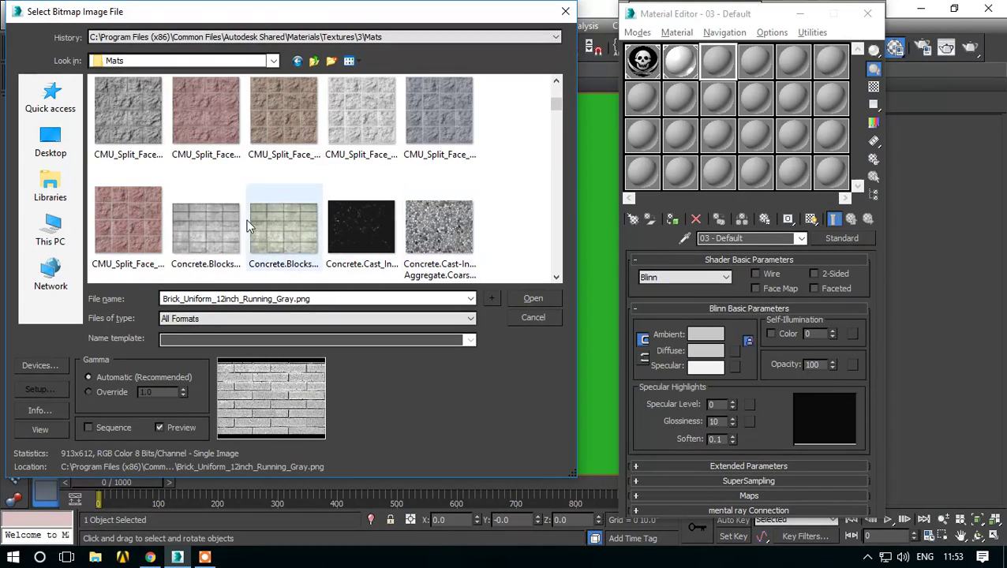
pyautogui.scroll(-2, 247, 226)
pyautogui.scroll(-2, 253, 226)
pyautogui.scroll(-2, 272, 226)
pyautogui.scroll(-2, 237, 223)
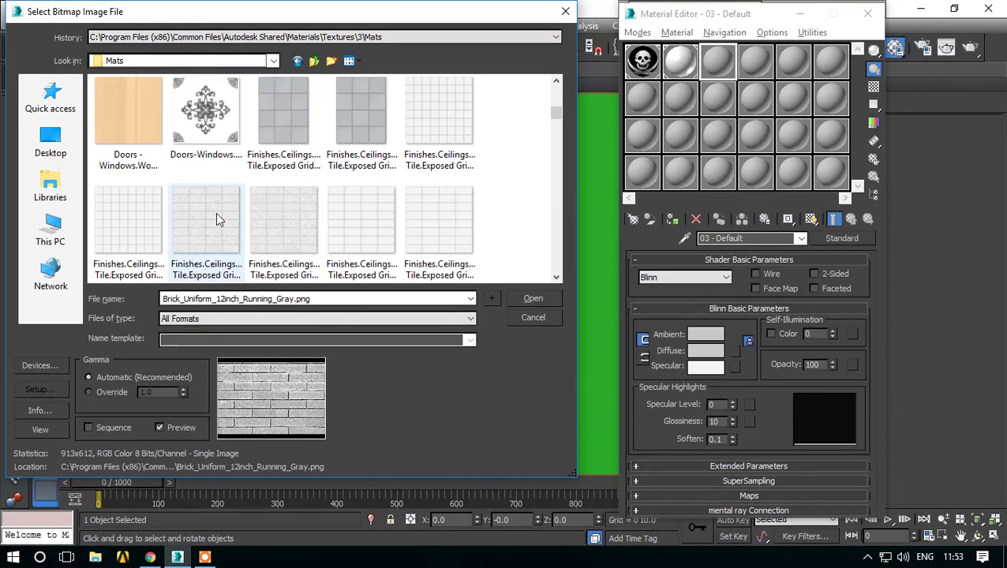
pyautogui.scroll(-2, 143, 218)
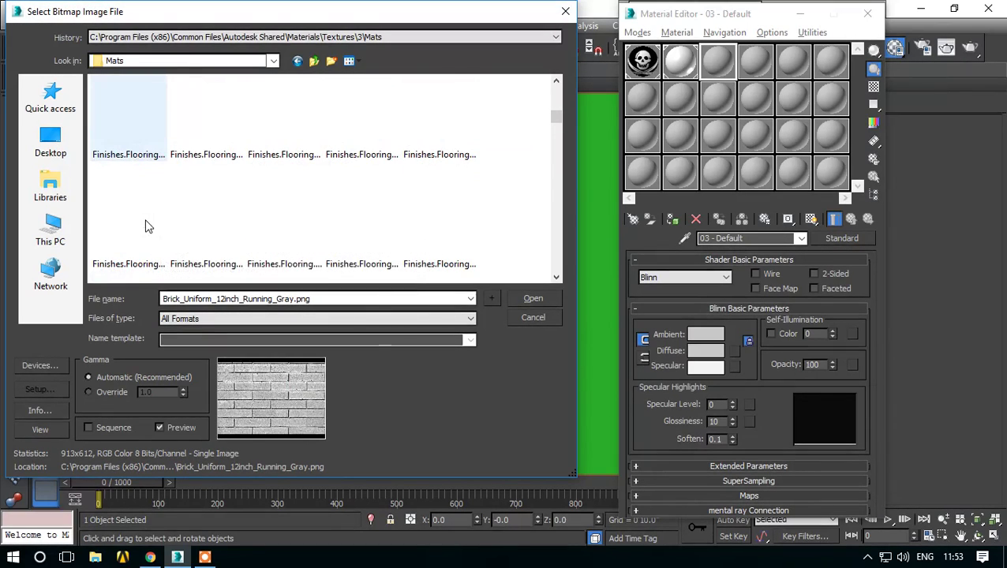
pyautogui.scroll(-2, 236, 223)
pyautogui.scroll(-1, 224, 222)
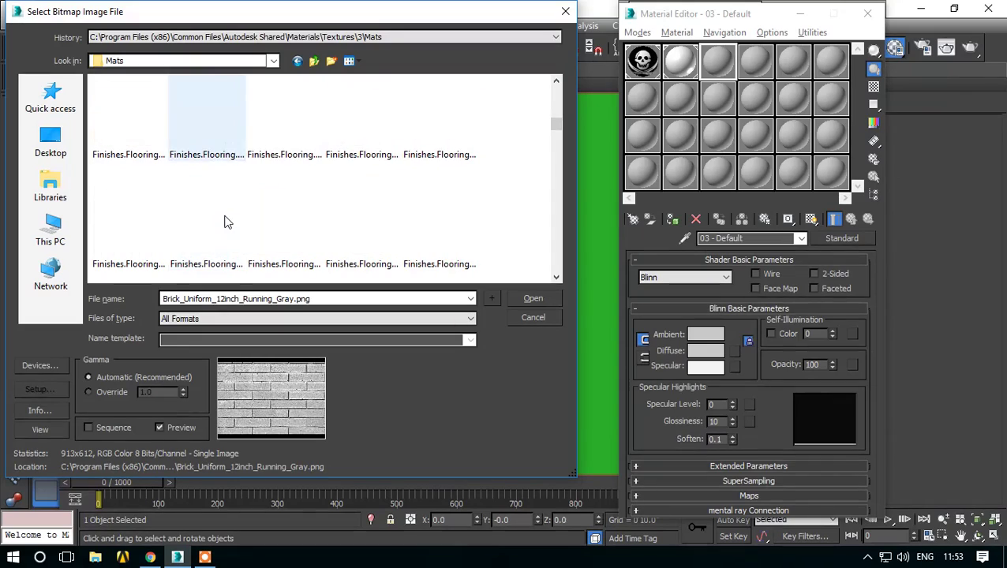
pyautogui.scroll(-1, 225, 221)
pyautogui.click(424, 228)
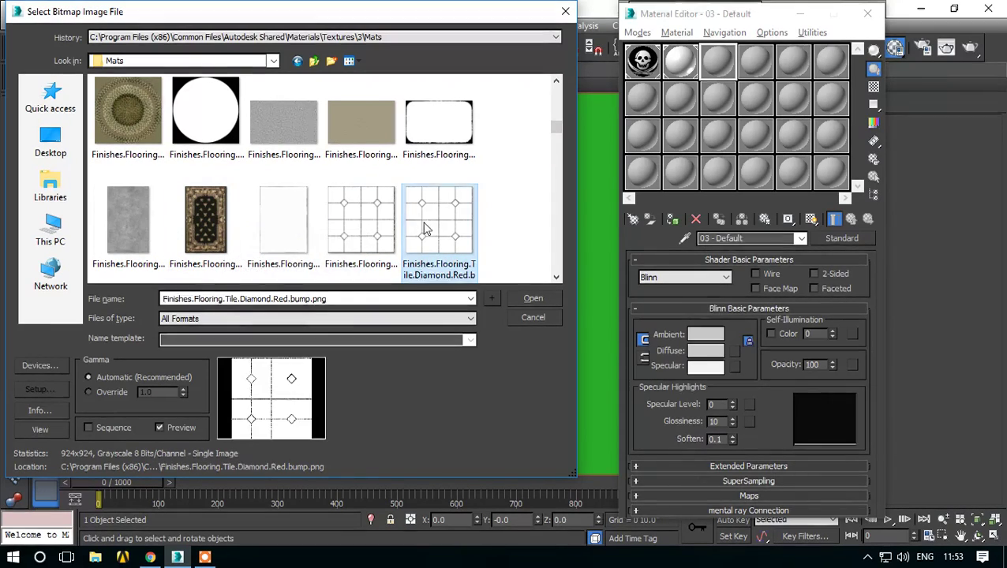
pyautogui.click(530, 298)
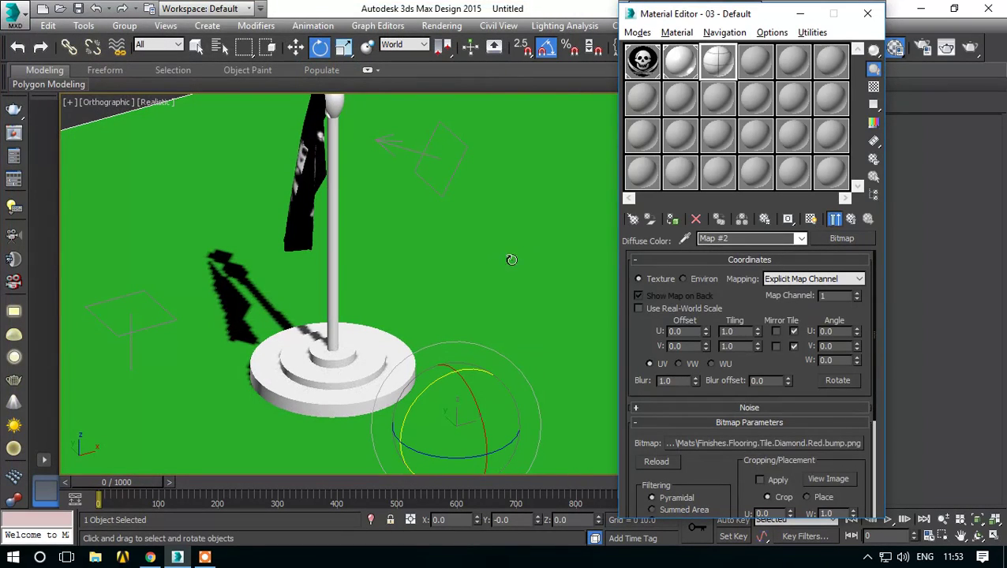
# - Apply the 03 - Default tile material to the floor, shown in viewport, Tiling U/V 5
pyautogui.click(511, 259)
pyautogui.click(670, 220)
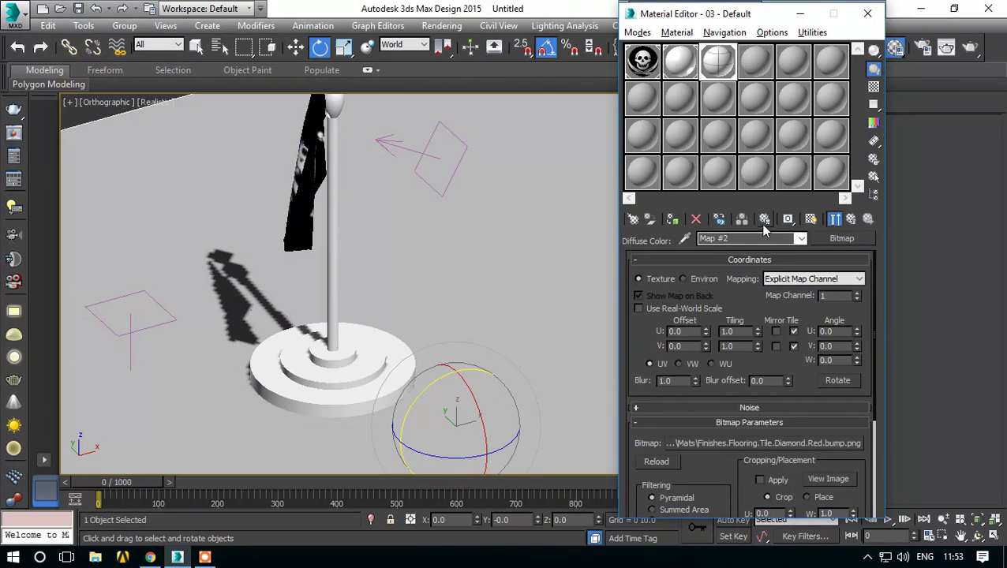
pyautogui.click(810, 222)
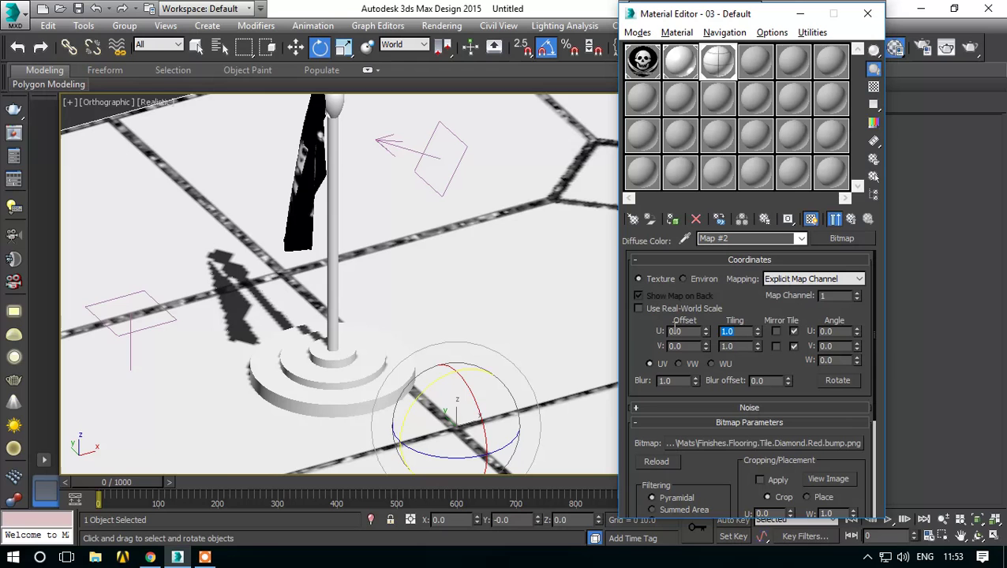
pyautogui.write('5')
pyautogui.press('Return')
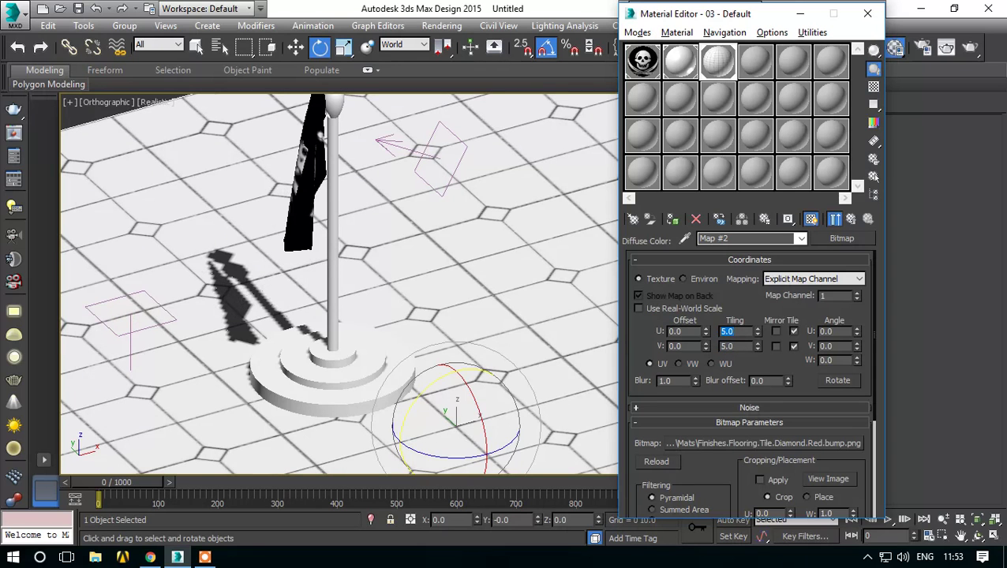
pyautogui.click(868, 13)
pyautogui.scroll(-8, 515, 321)
pyautogui.moveTo(514, 321)
pyautogui.keyDown('alt'); pyautogui.mouseDown(button='middle')
pyautogui.moveTo(560, 324)
pyautogui.moveTo(448, 327)
pyautogui.mouseUp(button='middle'); pyautogui.keyUp('alt')
pyautogui.scroll(5, 448, 300)
# - Turn off Display Selected With Edged Faces in the Realistic viewport menu
pyautogui.click(446, 218)
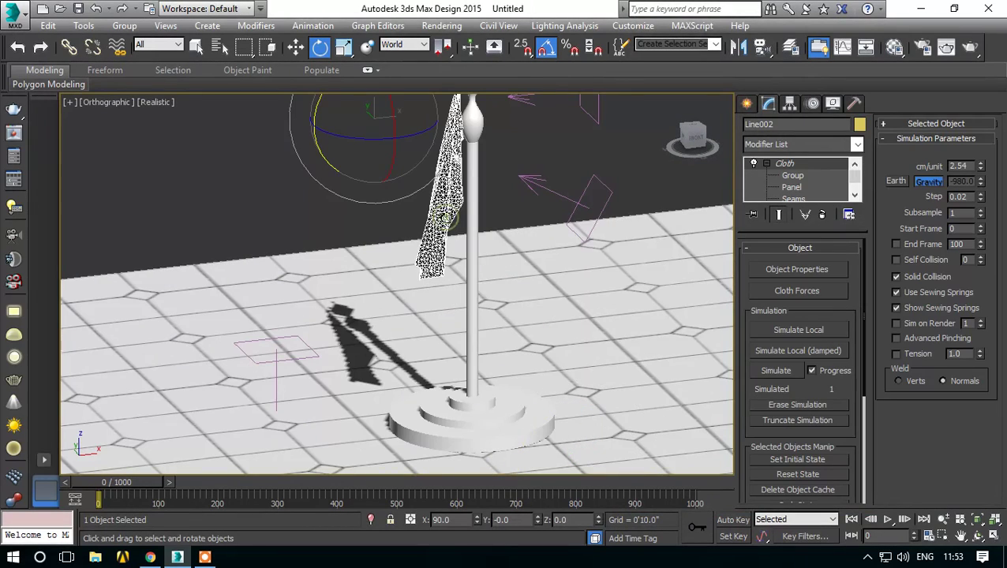
pyautogui.click(187, 253)
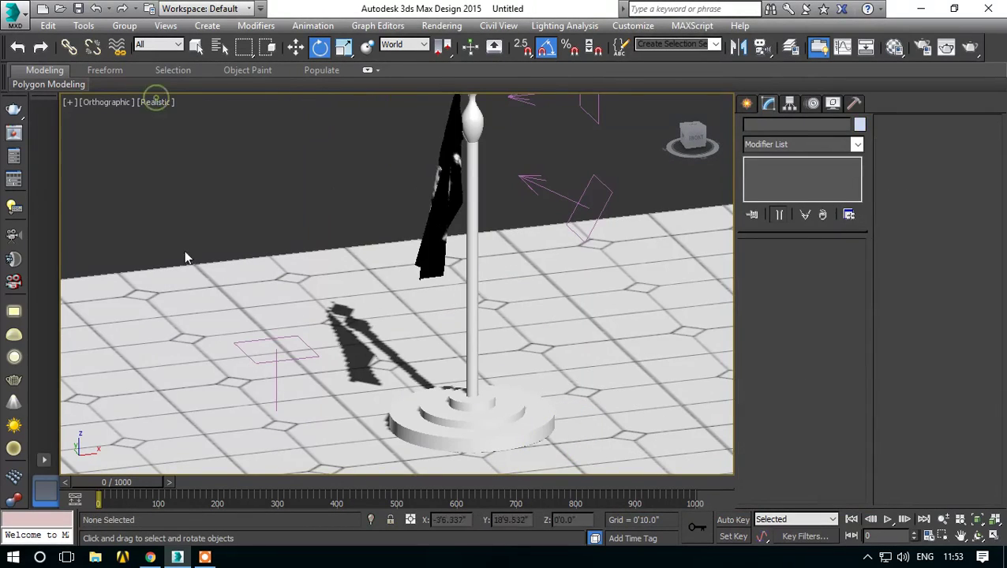
pyautogui.click(155, 102)
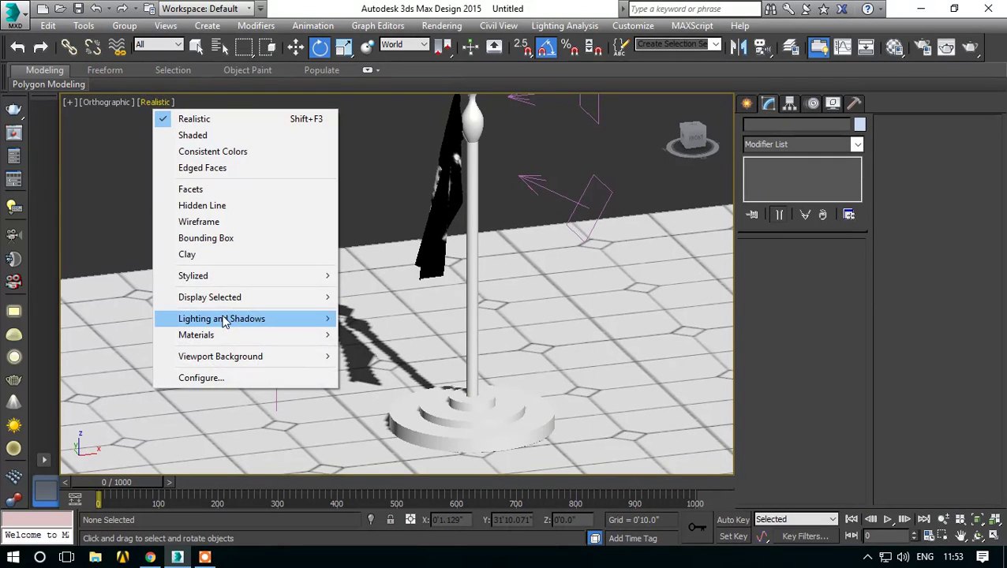
pyautogui.moveTo(209, 297)
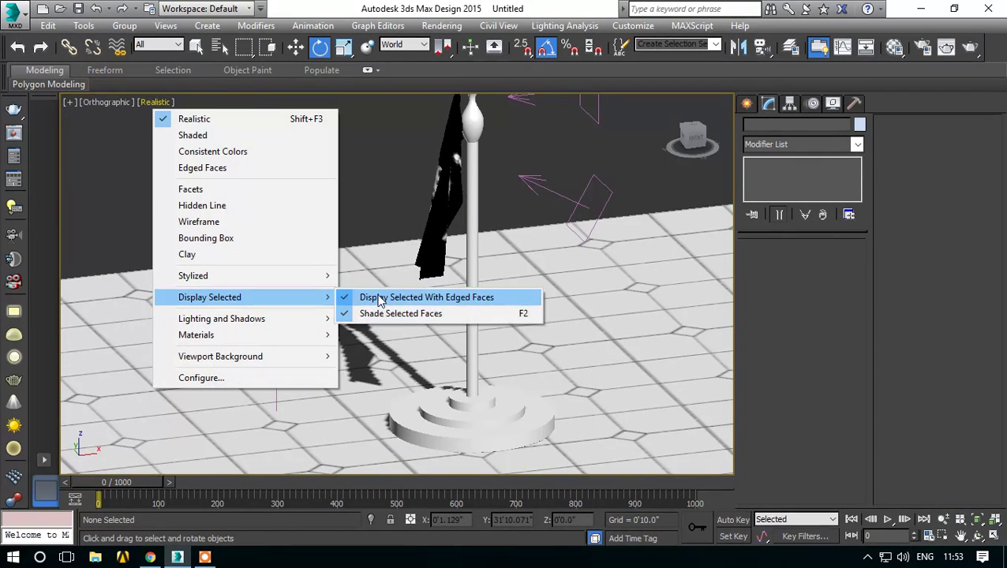
pyautogui.click(370, 297)
# - Run Simulate Local on the pirate flag cloth
pyautogui.click(450, 207)
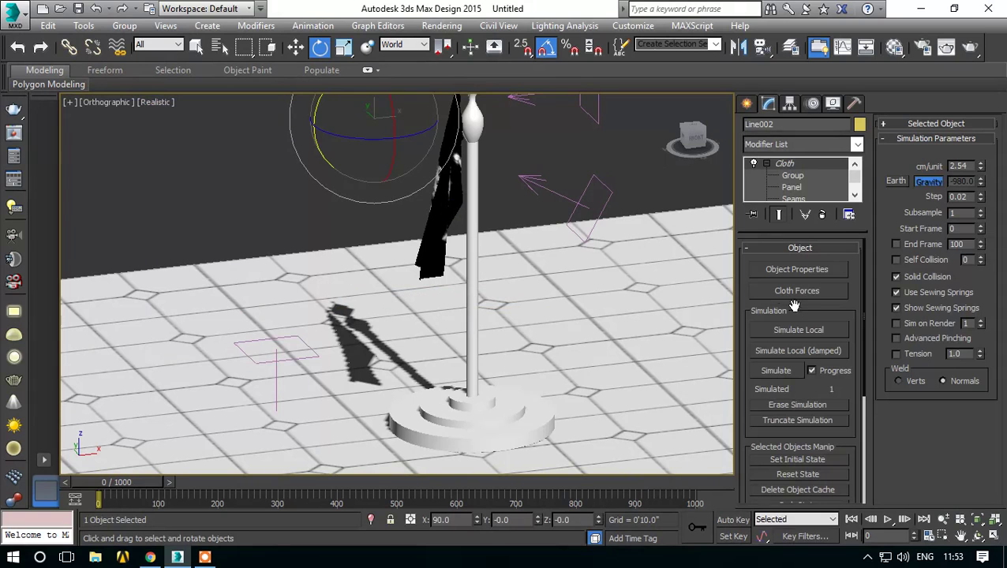
pyautogui.click(798, 331)
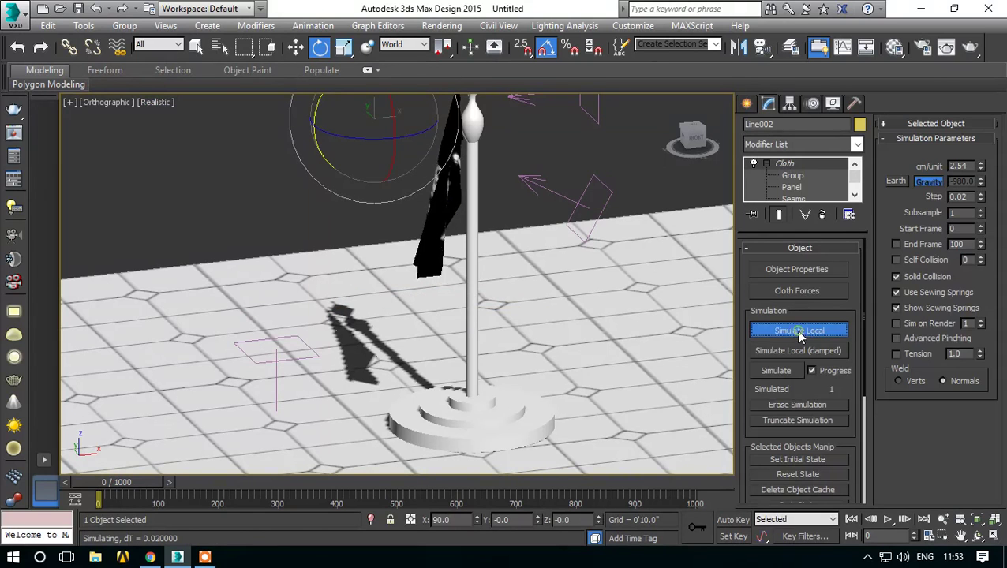
pyautogui.click(292, 361)
# - Lower Gravity001's Strength to 0.18, then to about 0.14, watching the flag
pyautogui.click(273, 353)
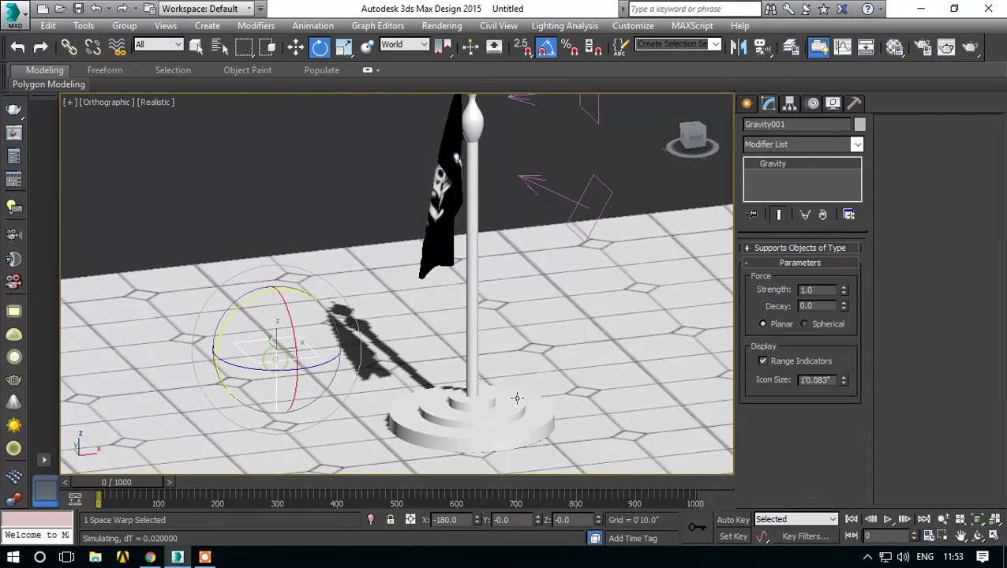
pyautogui.moveTo(839, 314); pyautogui.dragTo(838, 355)
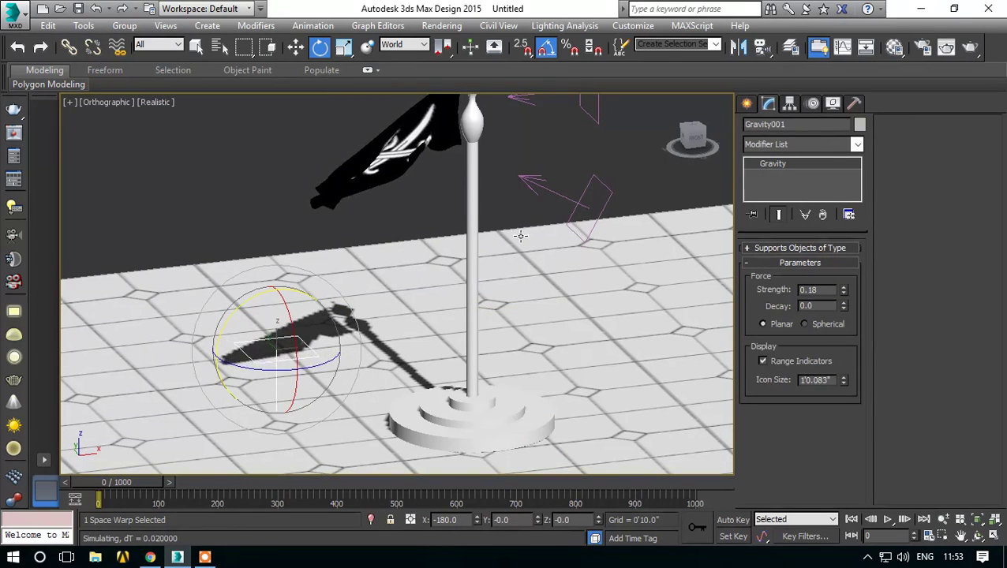
pyautogui.scroll(-2, 497, 219)
pyautogui.scroll(-2, 497, 219)
pyautogui.scroll(-2, 497, 219)
pyautogui.moveTo(496, 213)
pyautogui.keyDown('alt'); pyautogui.mouseDown(button='middle')
pyautogui.moveTo(491, 241)
pyautogui.moveTo(477, 220)
pyautogui.mouseUp(button='middle'); pyautogui.keyUp('alt')
pyautogui.scroll(2, 414, 323)
pyautogui.moveTo(414, 322)
pyautogui.keyDown('alt'); pyautogui.mouseDown(button='middle')
pyautogui.moveTo(392, 321)
pyautogui.moveTo(392, 332)
pyautogui.mouseUp(button='middle'); pyautogui.keyUp('alt')
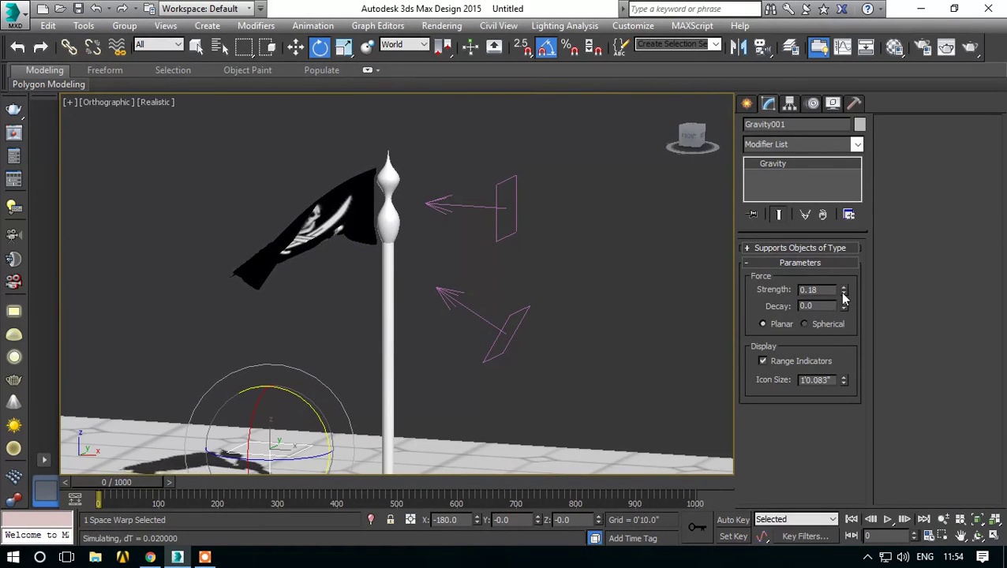
pyautogui.moveTo(842, 292); pyautogui.dragTo(842, 295)
# - Set Wind001's strength to 20
pyautogui.click(487, 206)
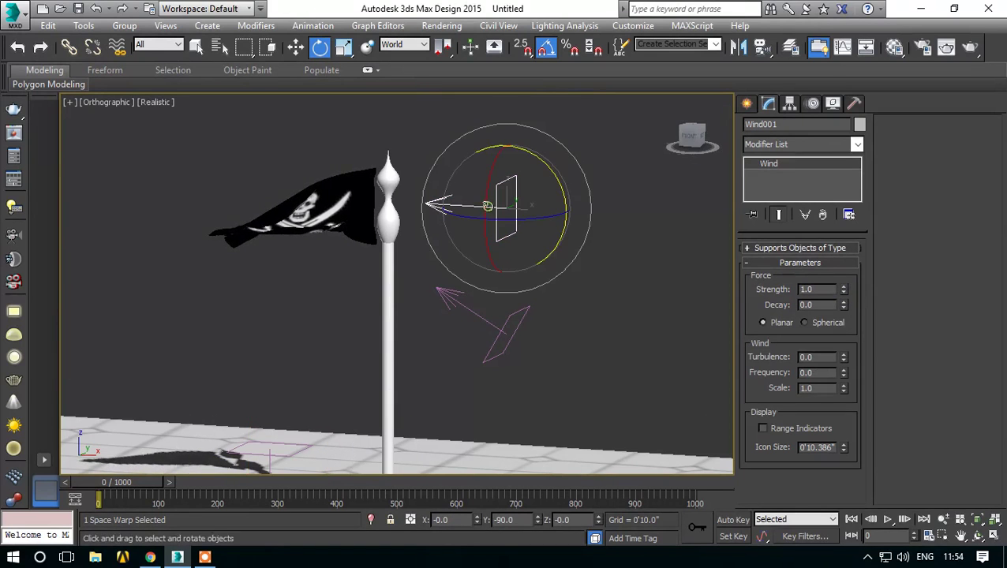
pyautogui.write('20')
pyautogui.press('Return')
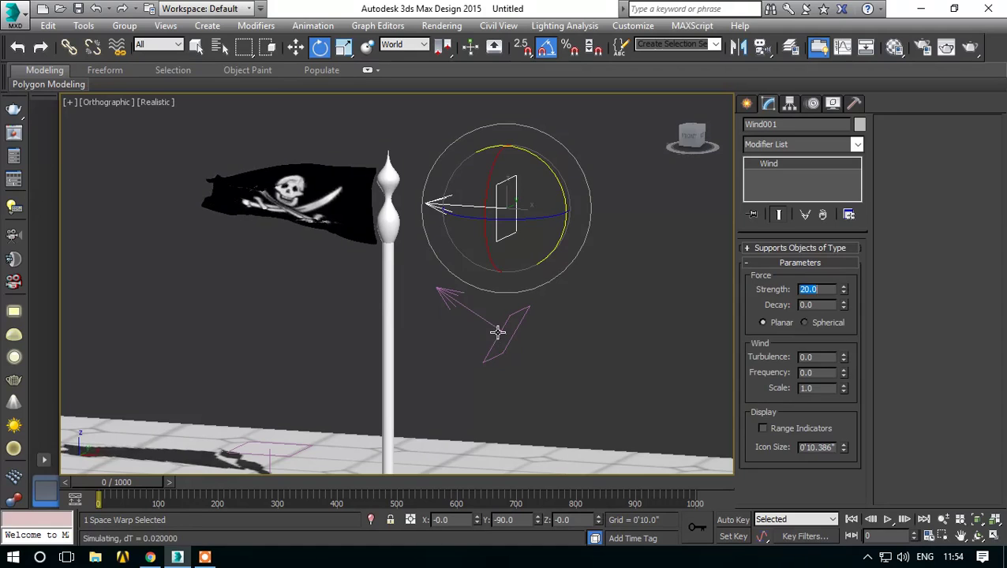
# - Set Wind002's strength to 5 and orbit down to see the flag streaming out
pyautogui.click(493, 335)
pyautogui.doubleClick(817, 289)
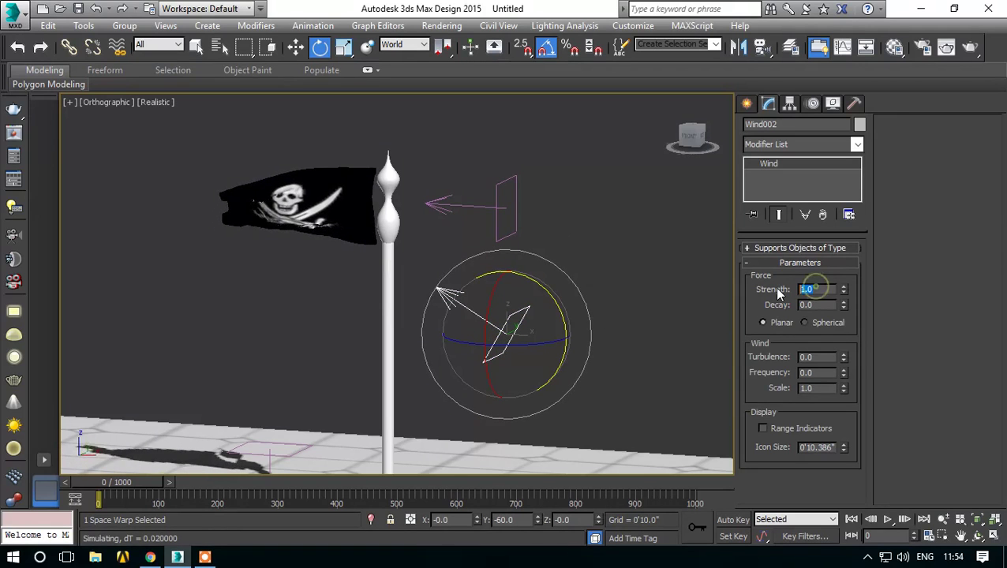
pyautogui.write('5')
pyautogui.press('Return')
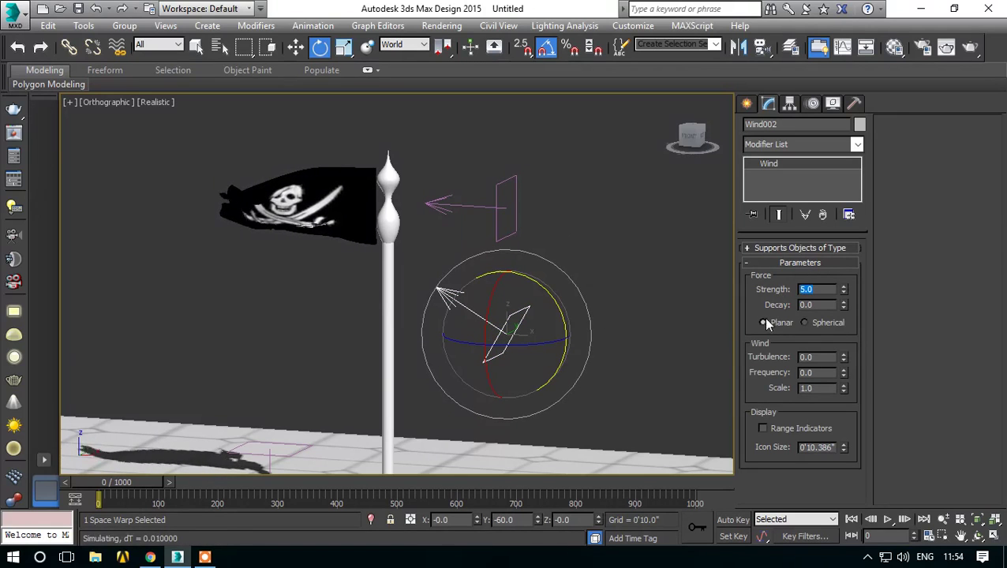
pyautogui.scroll(3, 345, 230)
pyautogui.scroll(-4, 346, 230)
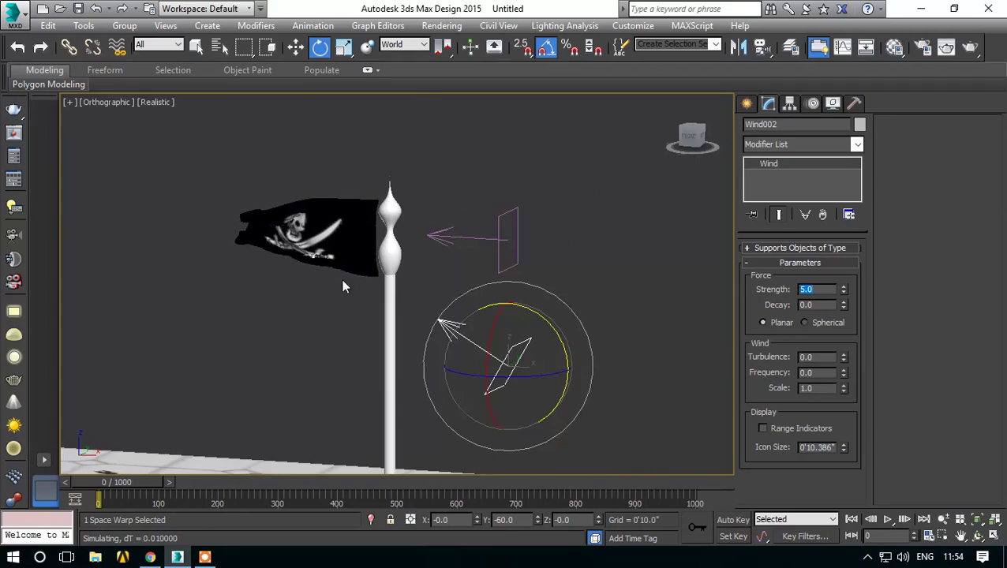
pyautogui.moveTo(322, 326)
pyautogui.keyDown('alt'); pyautogui.mouseDown(button='middle')
pyautogui.moveTo(377, 347)
pyautogui.moveTo(386, 254)
pyautogui.moveTo(348, 241)
pyautogui.mouseUp(button='middle'); pyautogui.keyUp('alt')
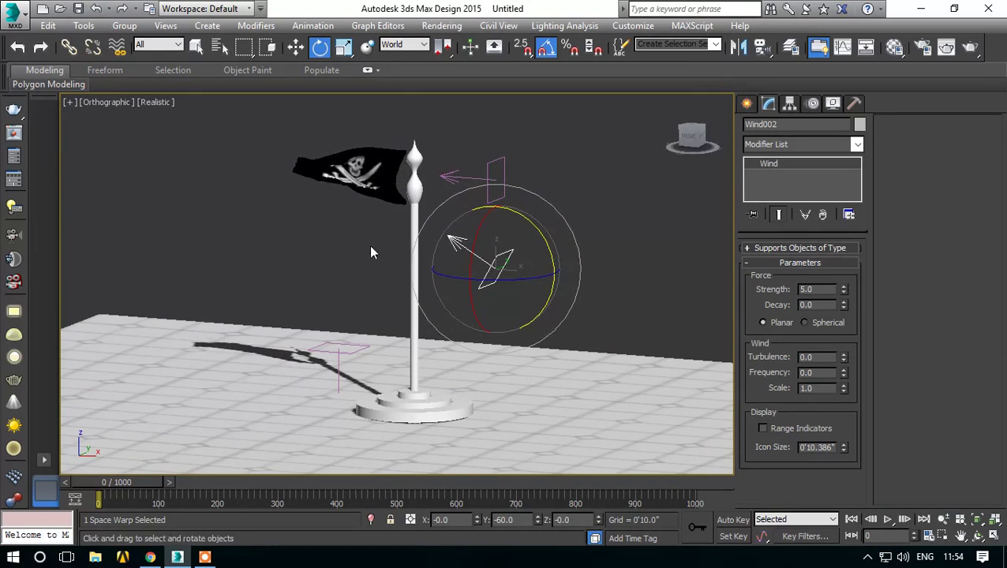
# - Hide both Wind space warps with Hide Selection, then select Plane001
pyautogui.moveTo(443, 257); pyautogui.dragTo(424, 257, button='middle')
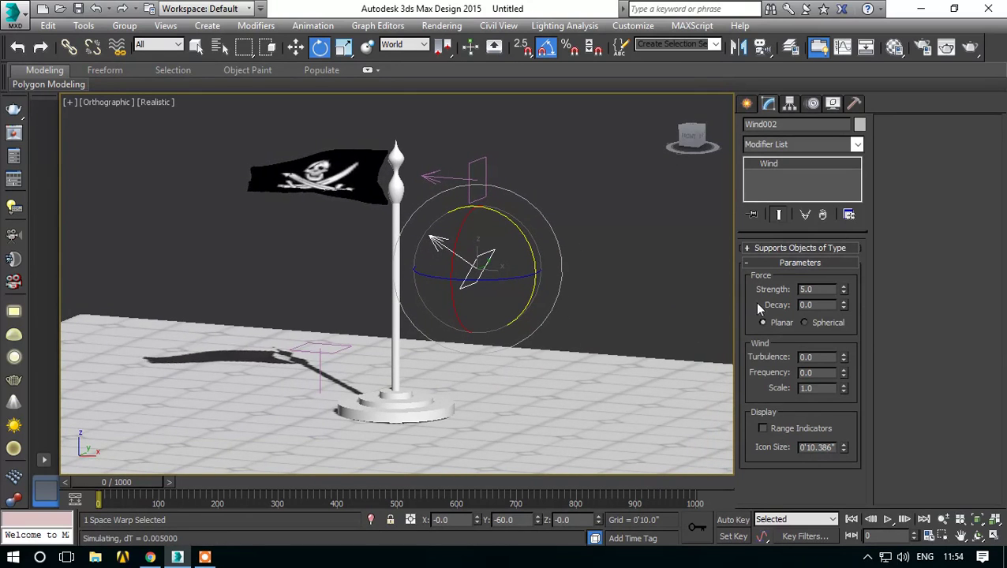
pyautogui.moveTo(866, 296); pyautogui.dragTo(857, 296)
pyautogui.click(742, 247)
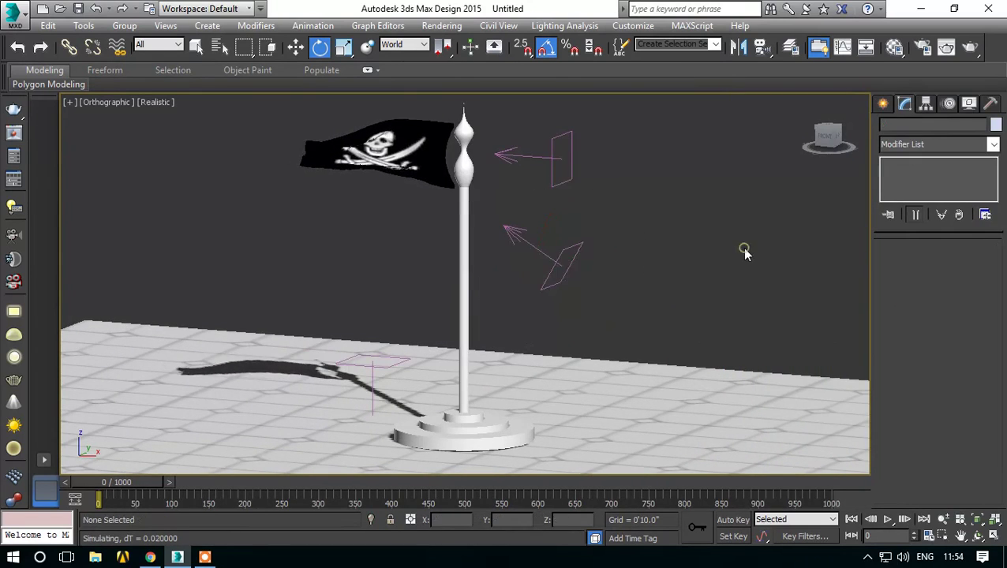
pyautogui.click(550, 159)
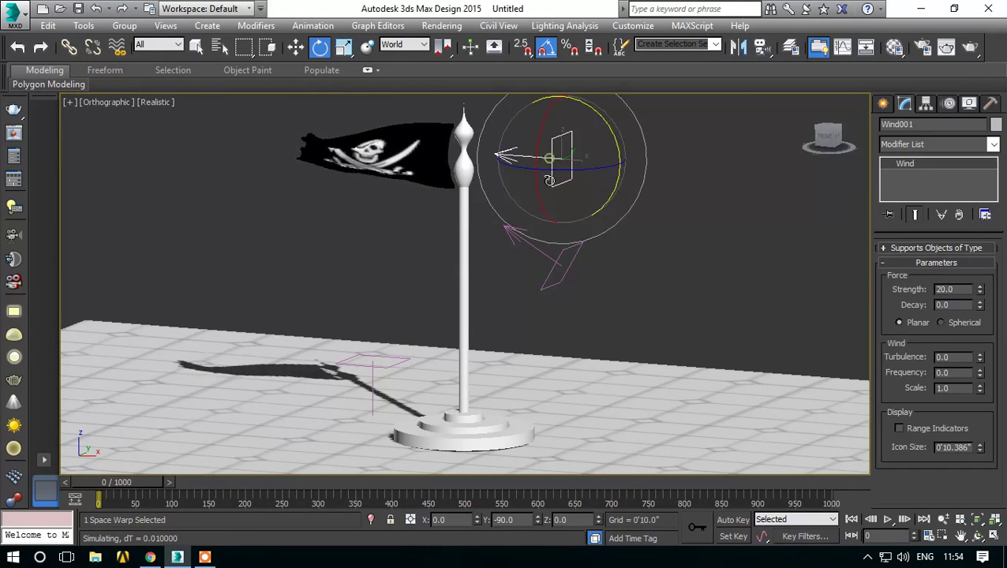
pyautogui.rightClick(548, 261)
pyautogui.click(600, 219)
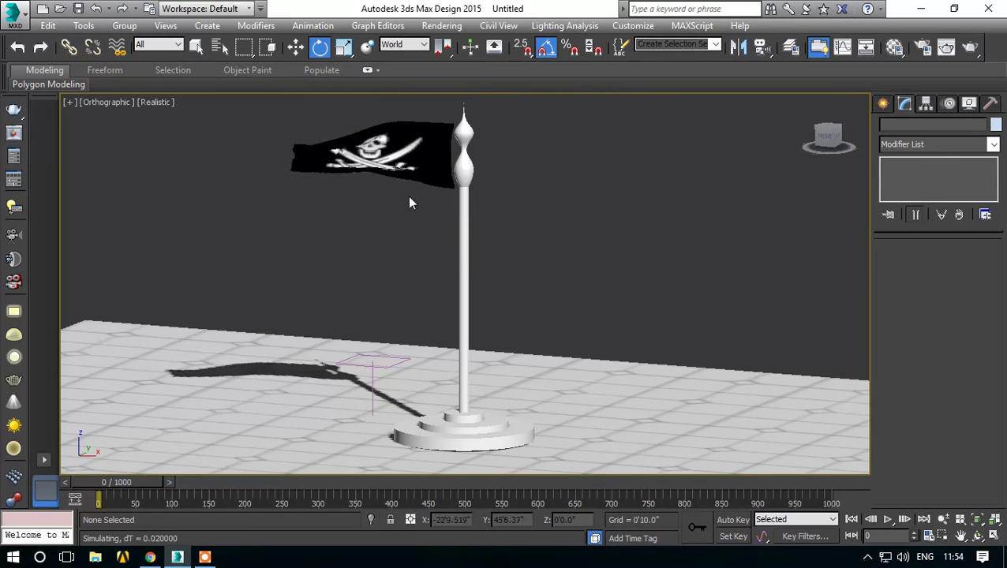
pyautogui.click(383, 368)
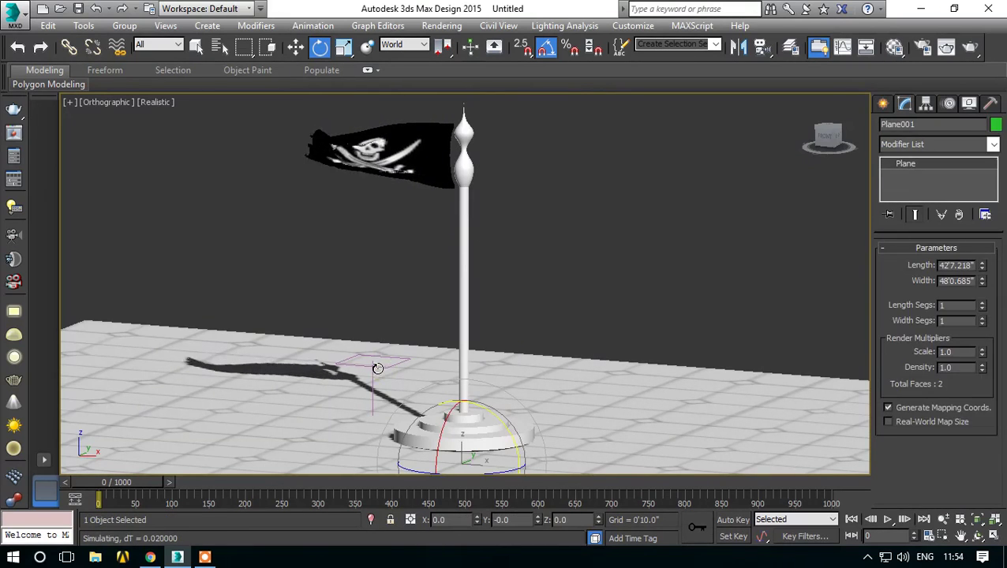